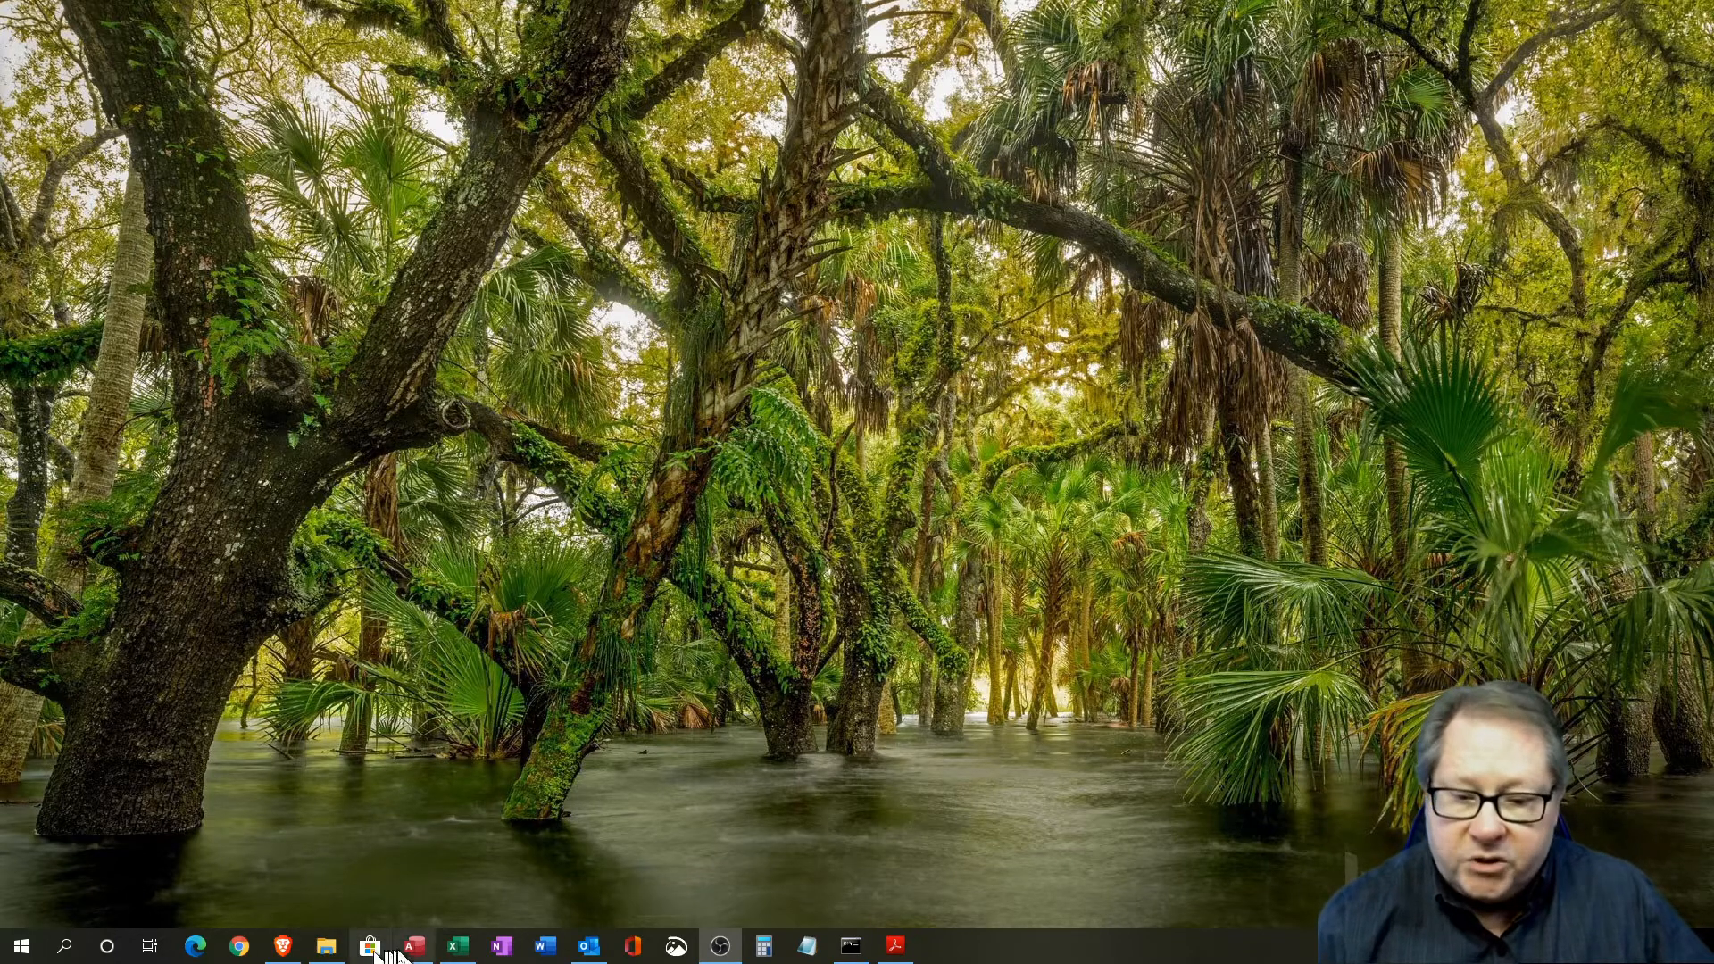
Switch to the Chapter20 database in Access and start a Report Wizard report based on the tblProducts table.
{"action": "left_click", "coordinate": [408, 950]}
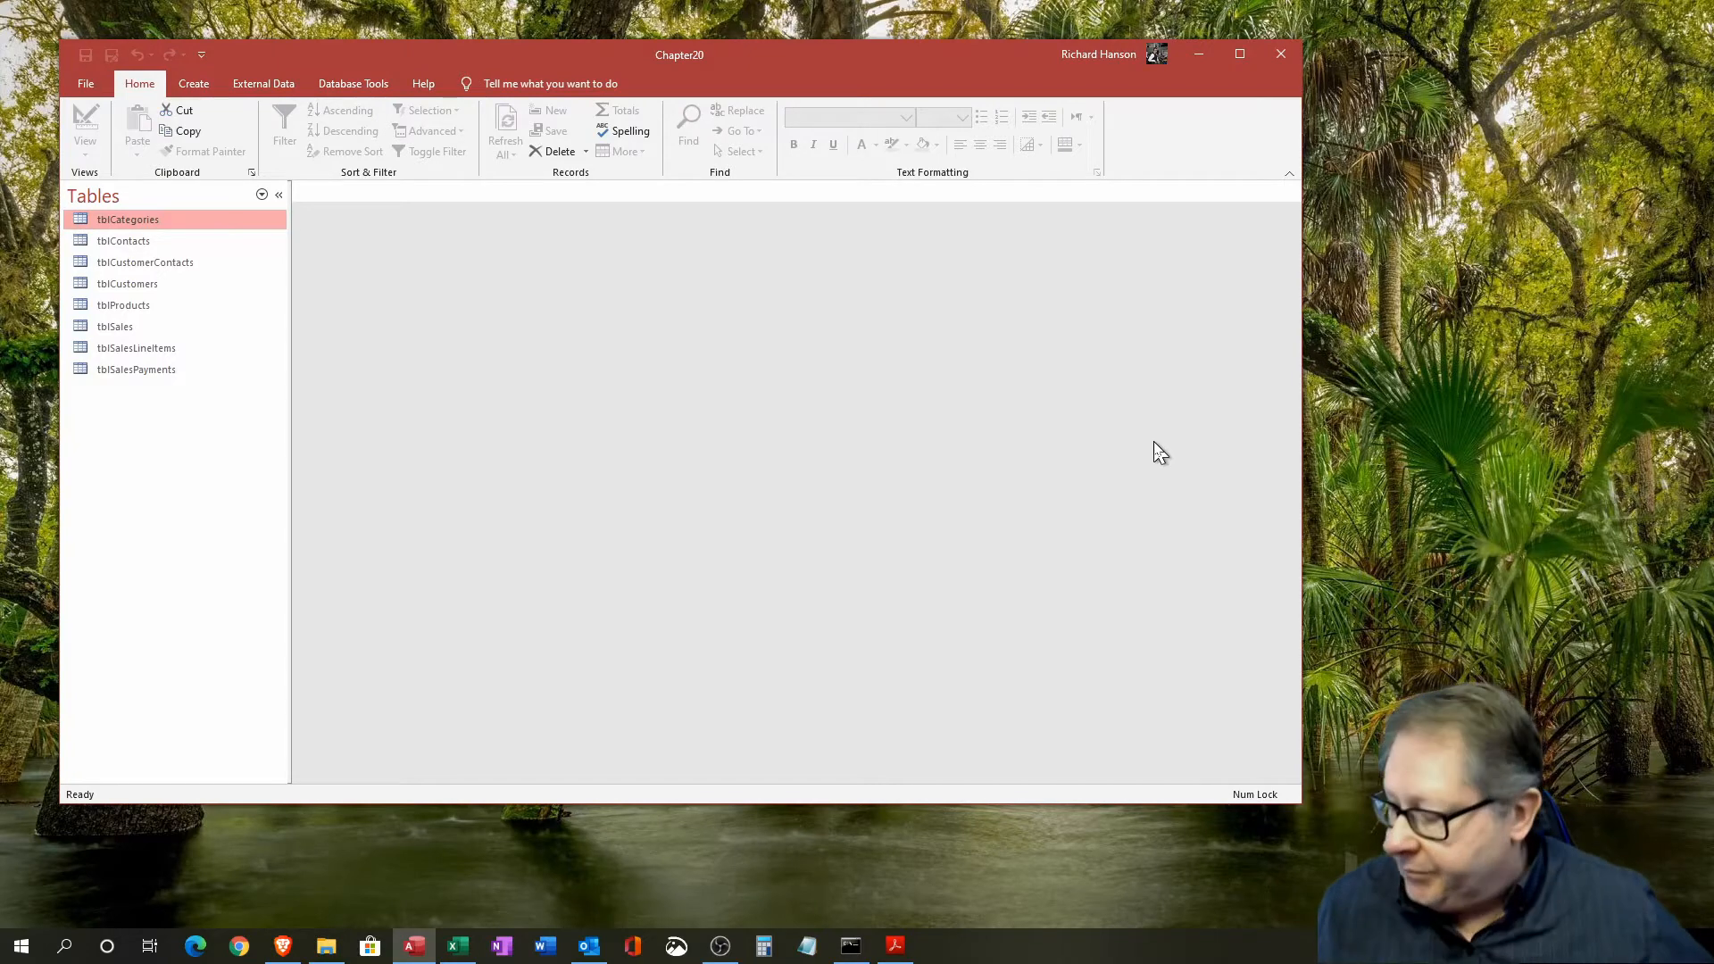
{"action": "left_click", "coordinate": [191, 84]}
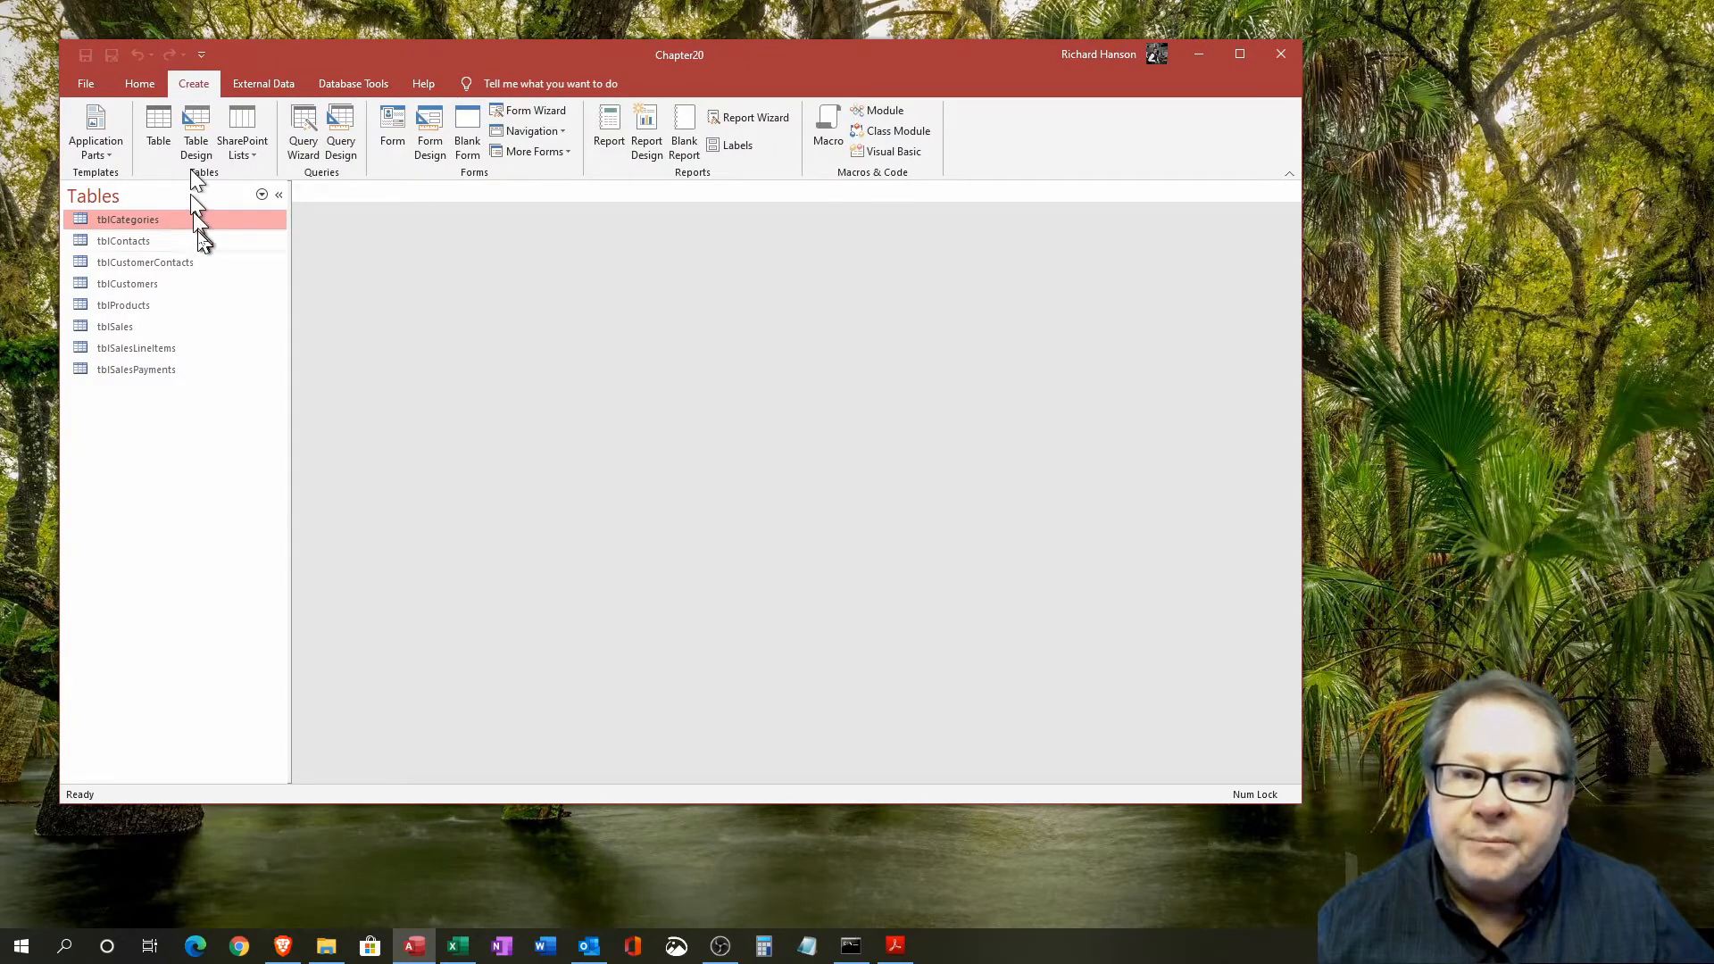
{"action": "left_click", "coordinate": [755, 117]}
{"action": "left_click", "coordinate": [701, 315]}
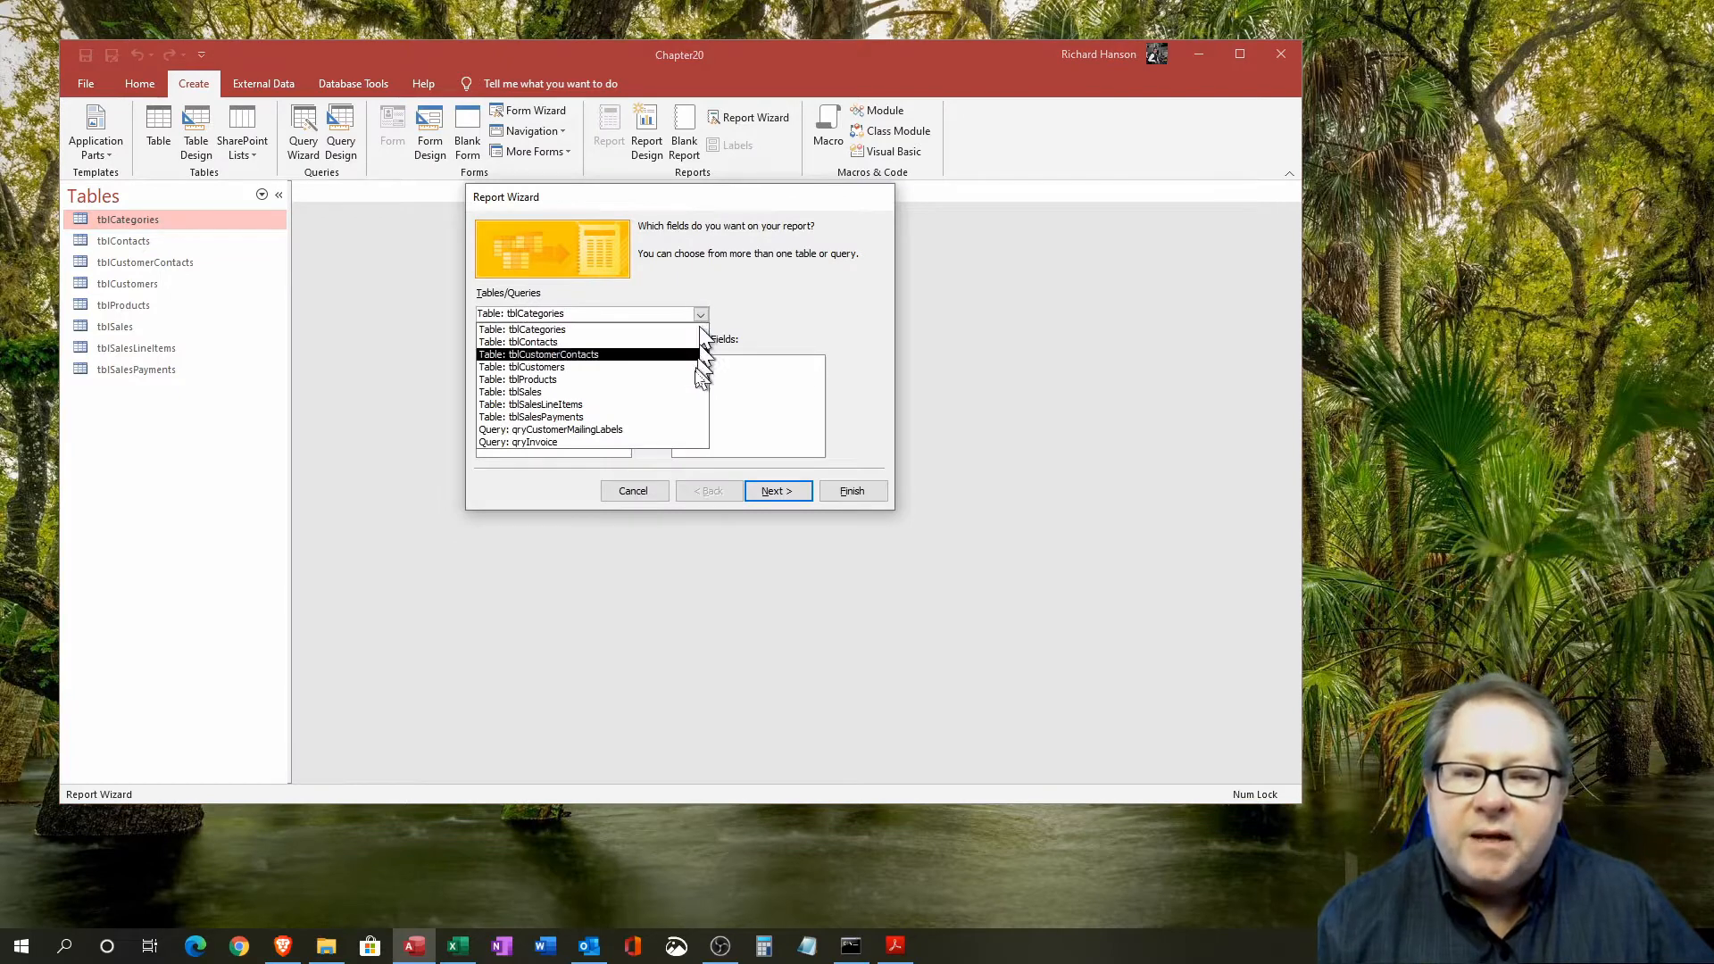
{"action": "left_click", "coordinate": [639, 380]}
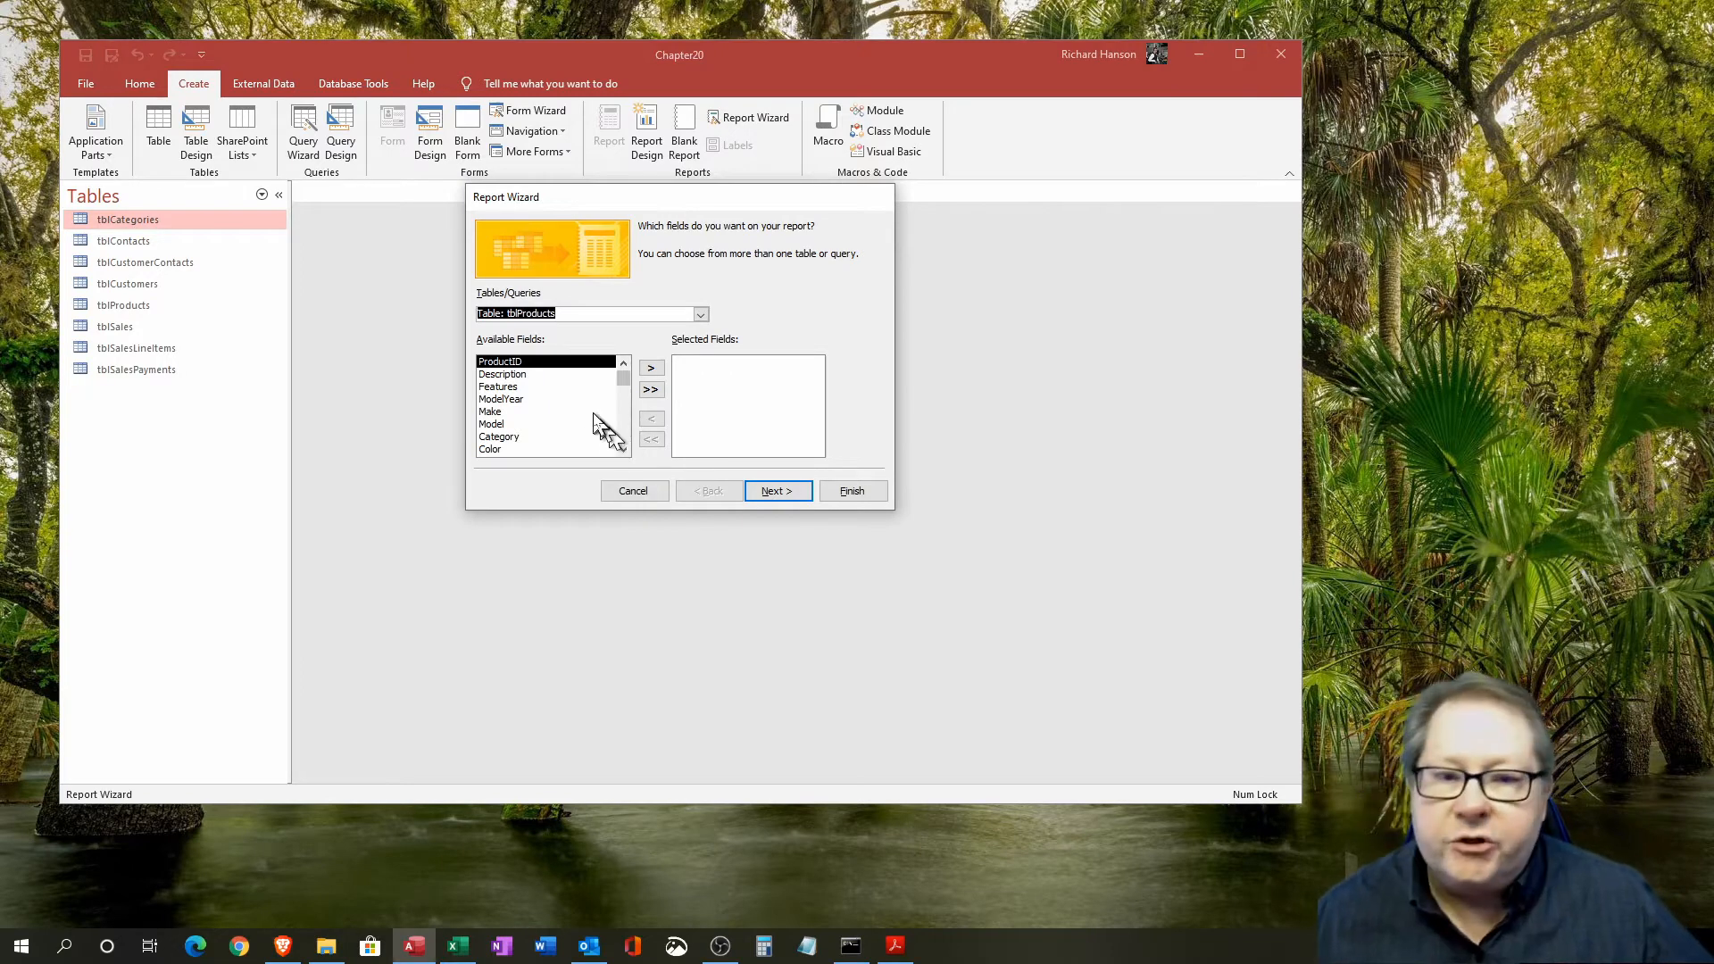
Add the ProductID, Category, Description, QtyInStock, RetailPrice and Cost fields to the report, in that order, and continue to grouping.
{"action": "left_click", "coordinate": [652, 369]}
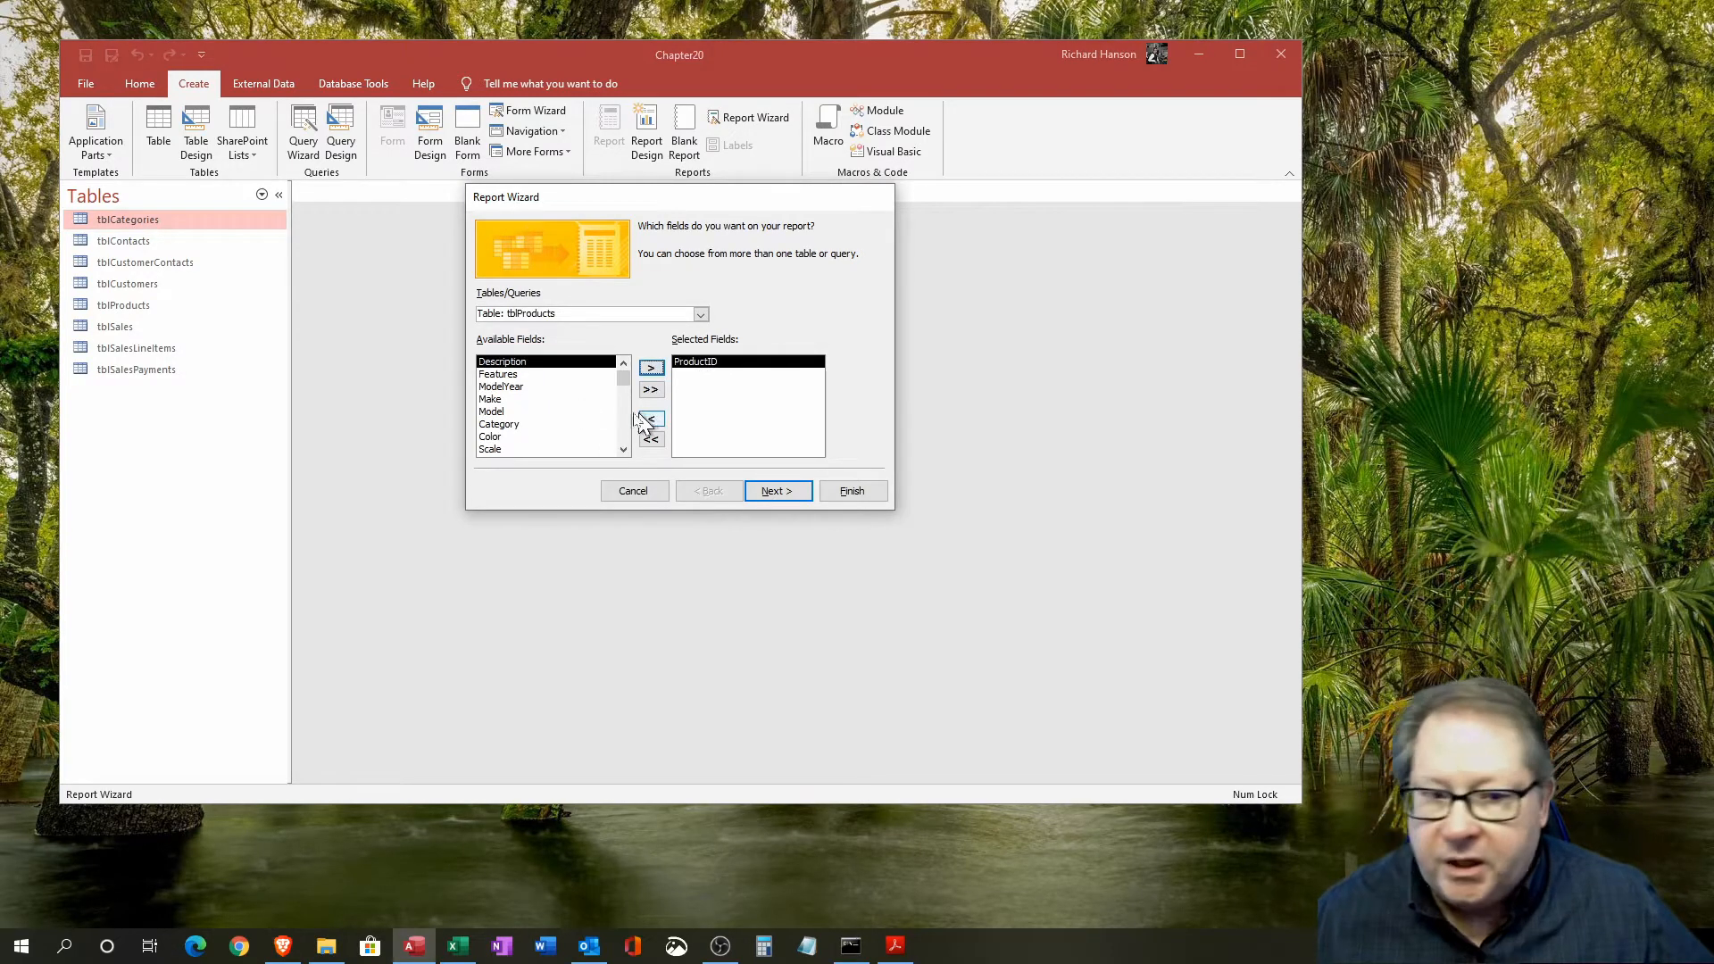
{"action": "left_click", "coordinate": [527, 425]}
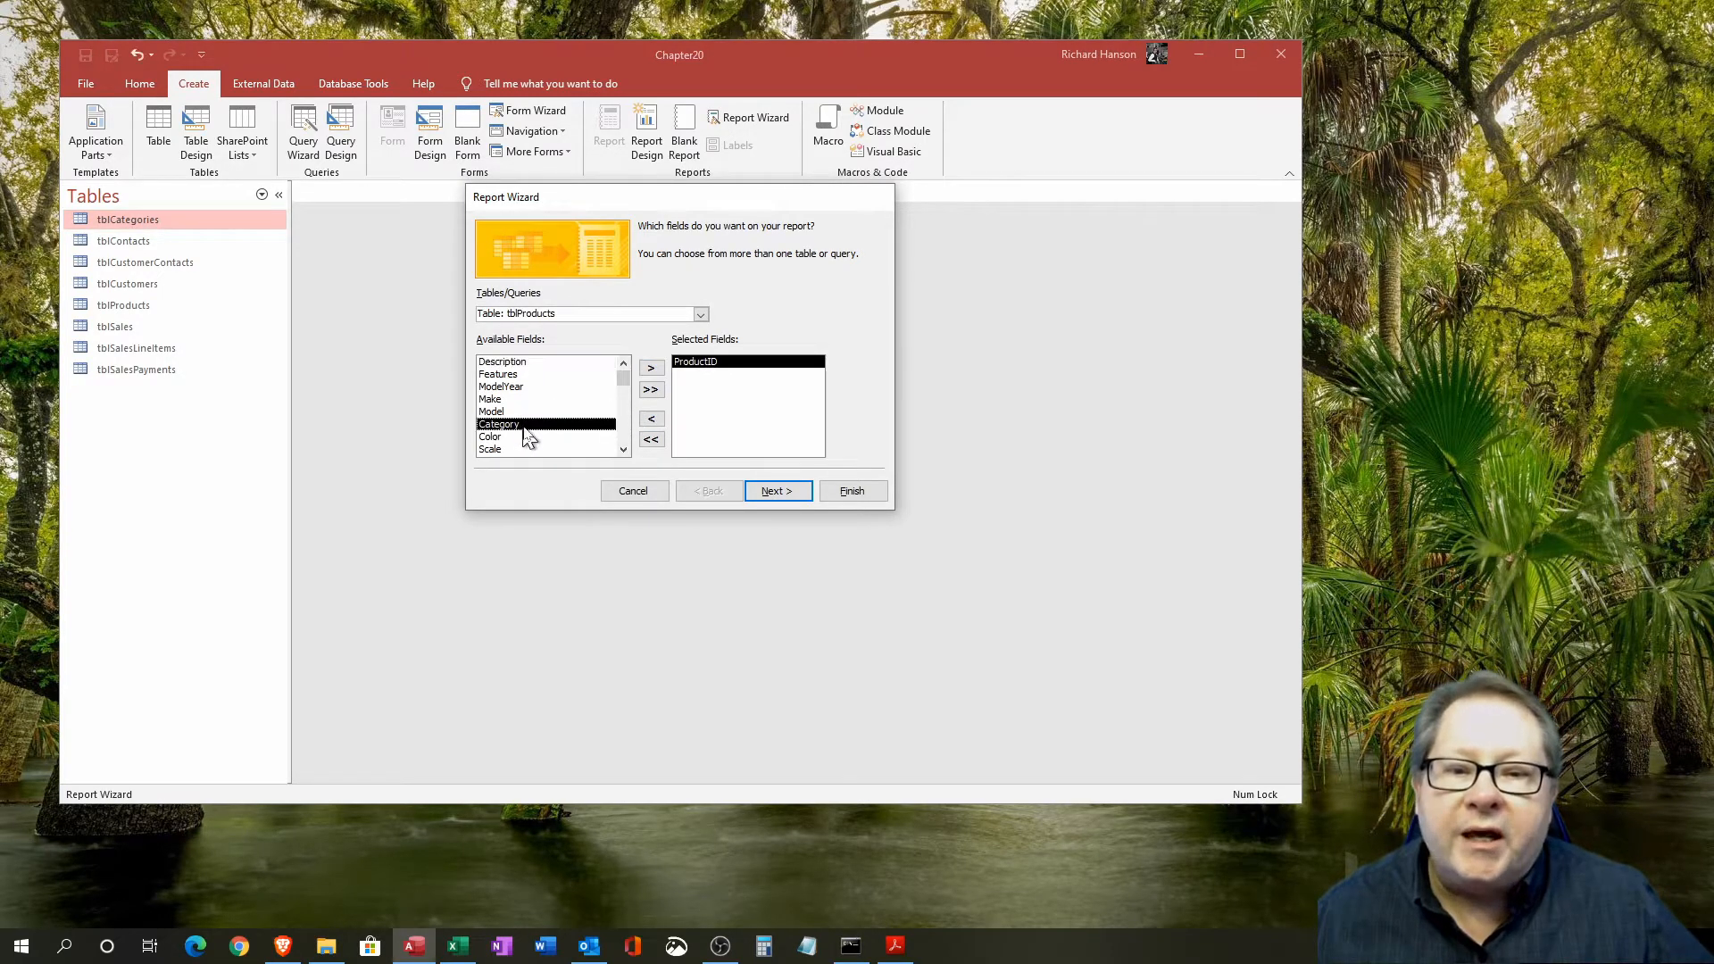
{"action": "left_click", "coordinate": [651, 371]}
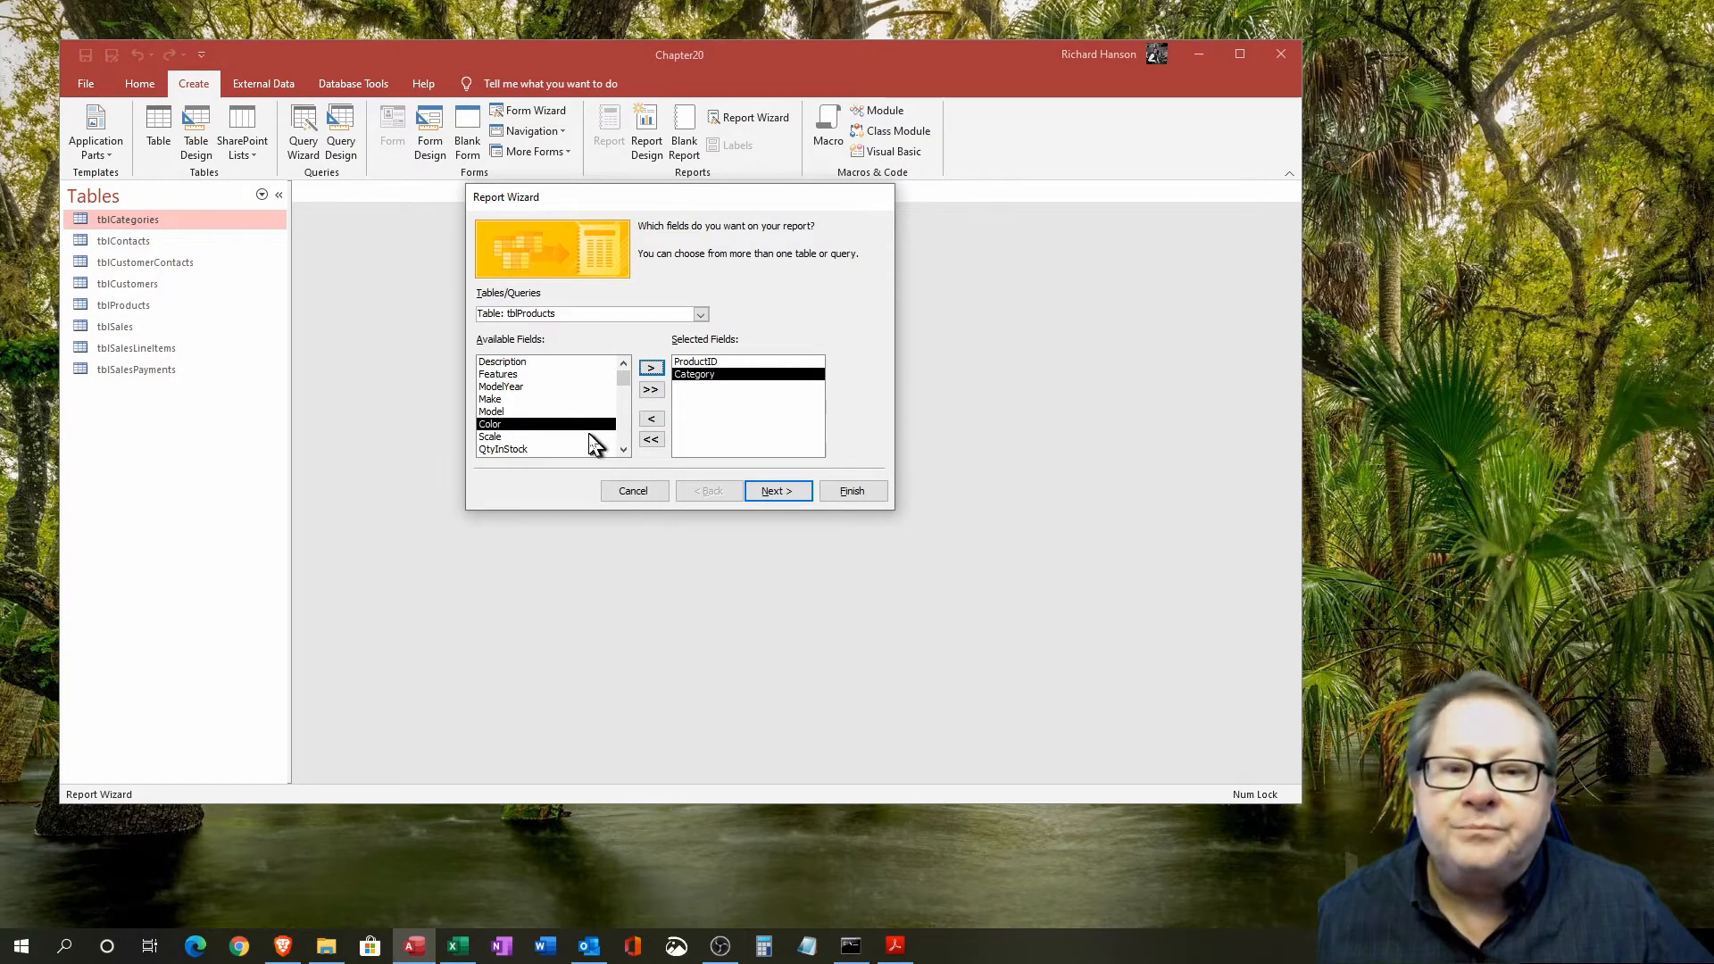
{"action": "left_click", "coordinate": [571, 363]}
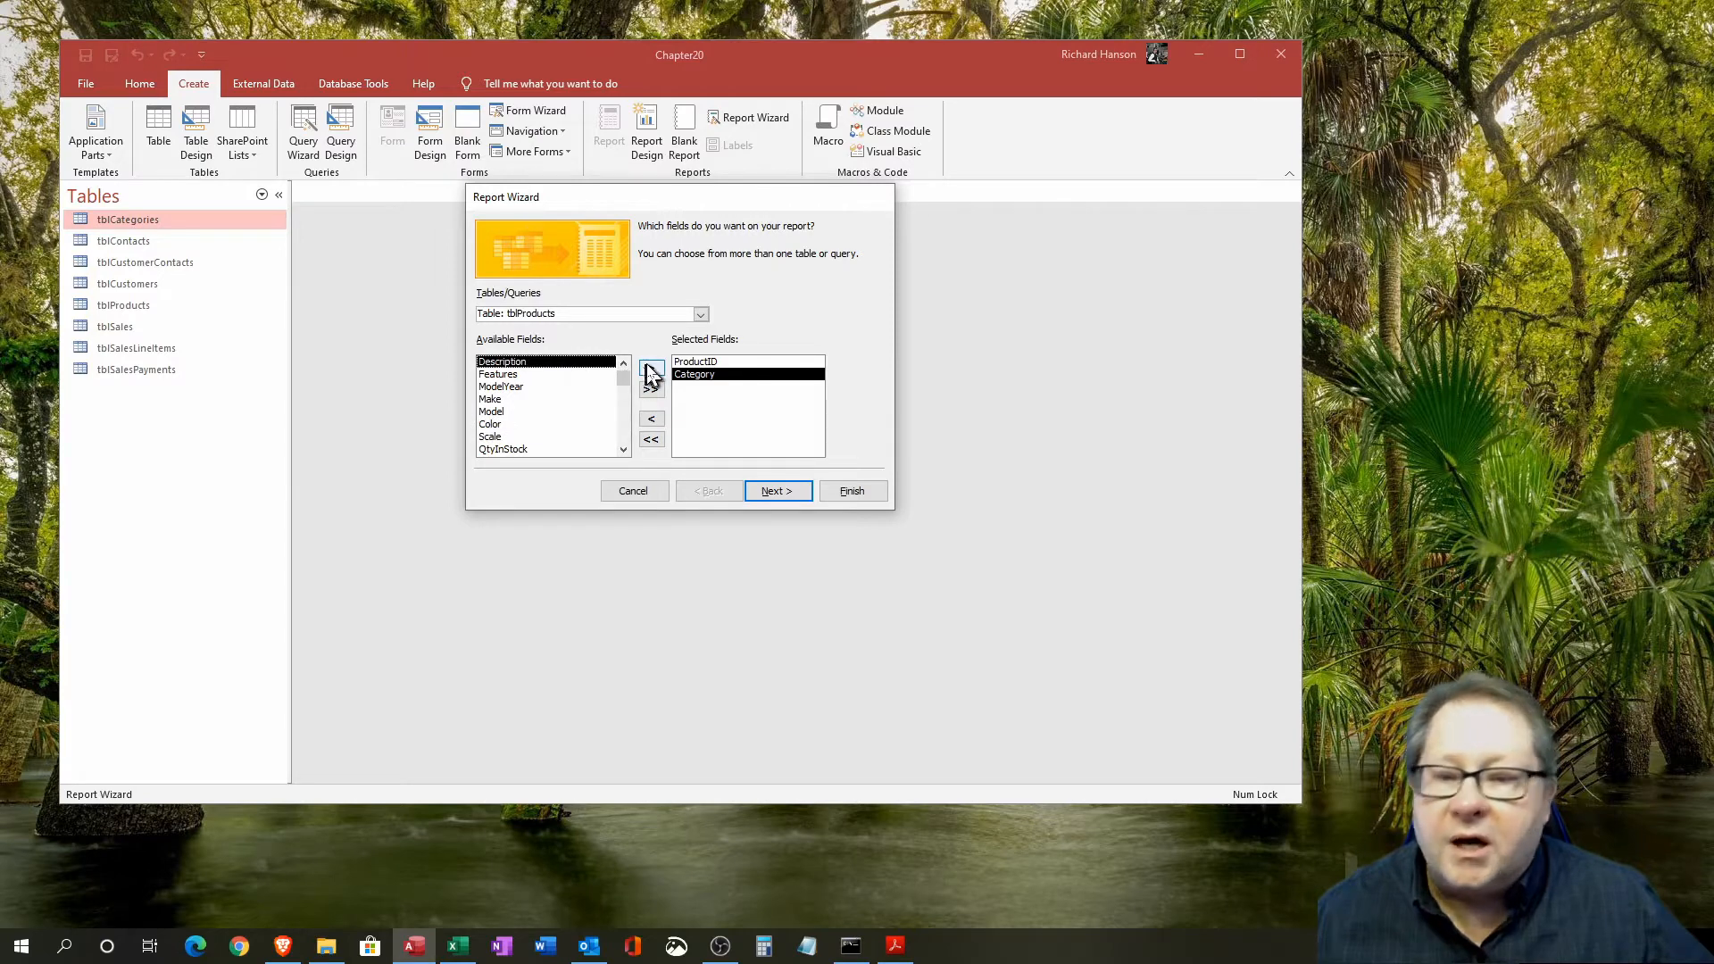
{"action": "left_click", "coordinate": [650, 368]}
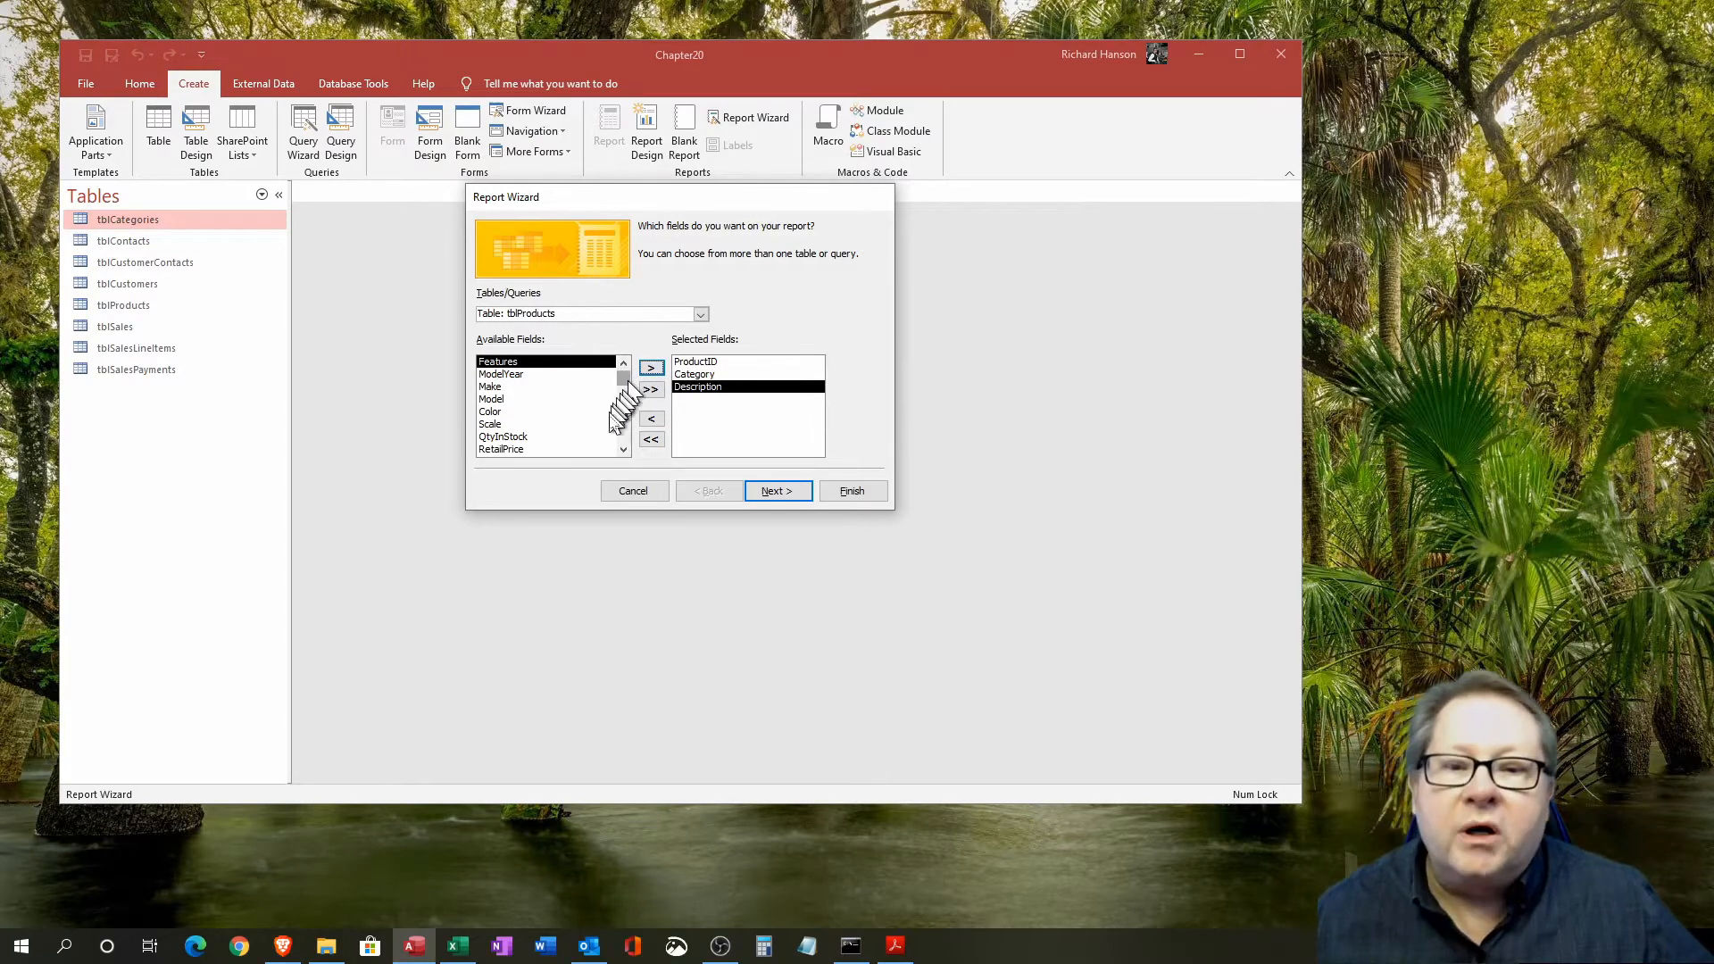
{"action": "left_click", "coordinate": [546, 437]}
{"action": "left_click", "coordinate": [650, 369]}
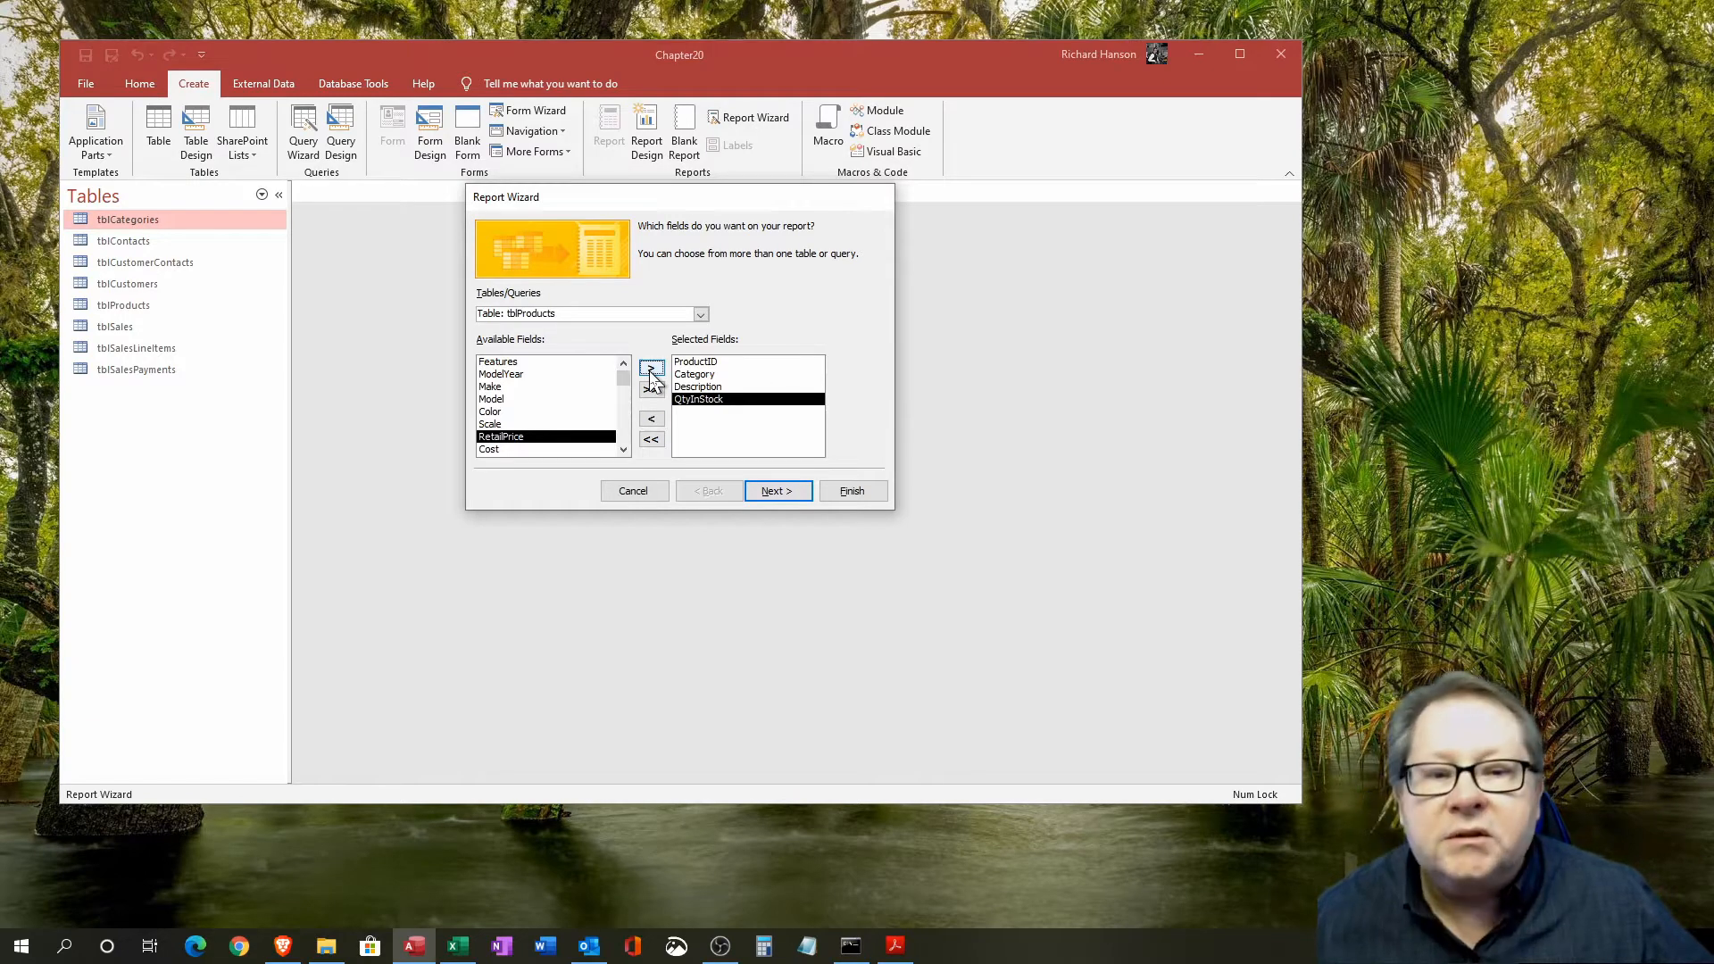
{"action": "left_click", "coordinate": [651, 368]}
{"action": "left_click", "coordinate": [651, 369]}
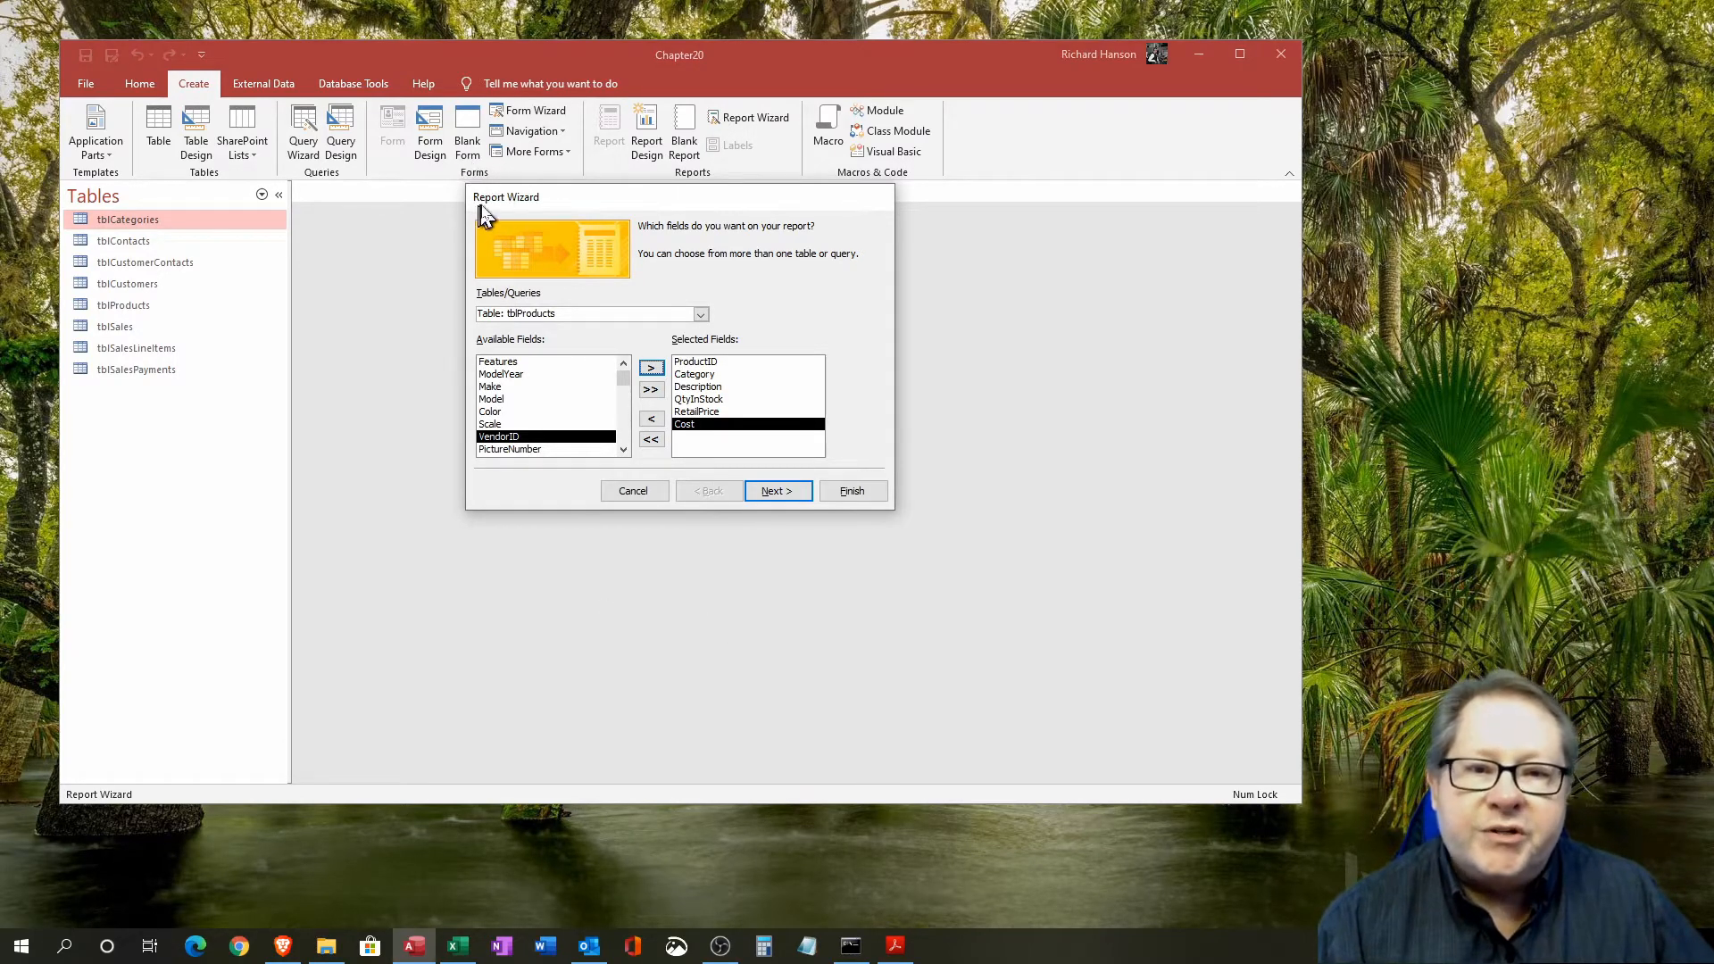
{"action": "left_click", "coordinate": [776, 497]}
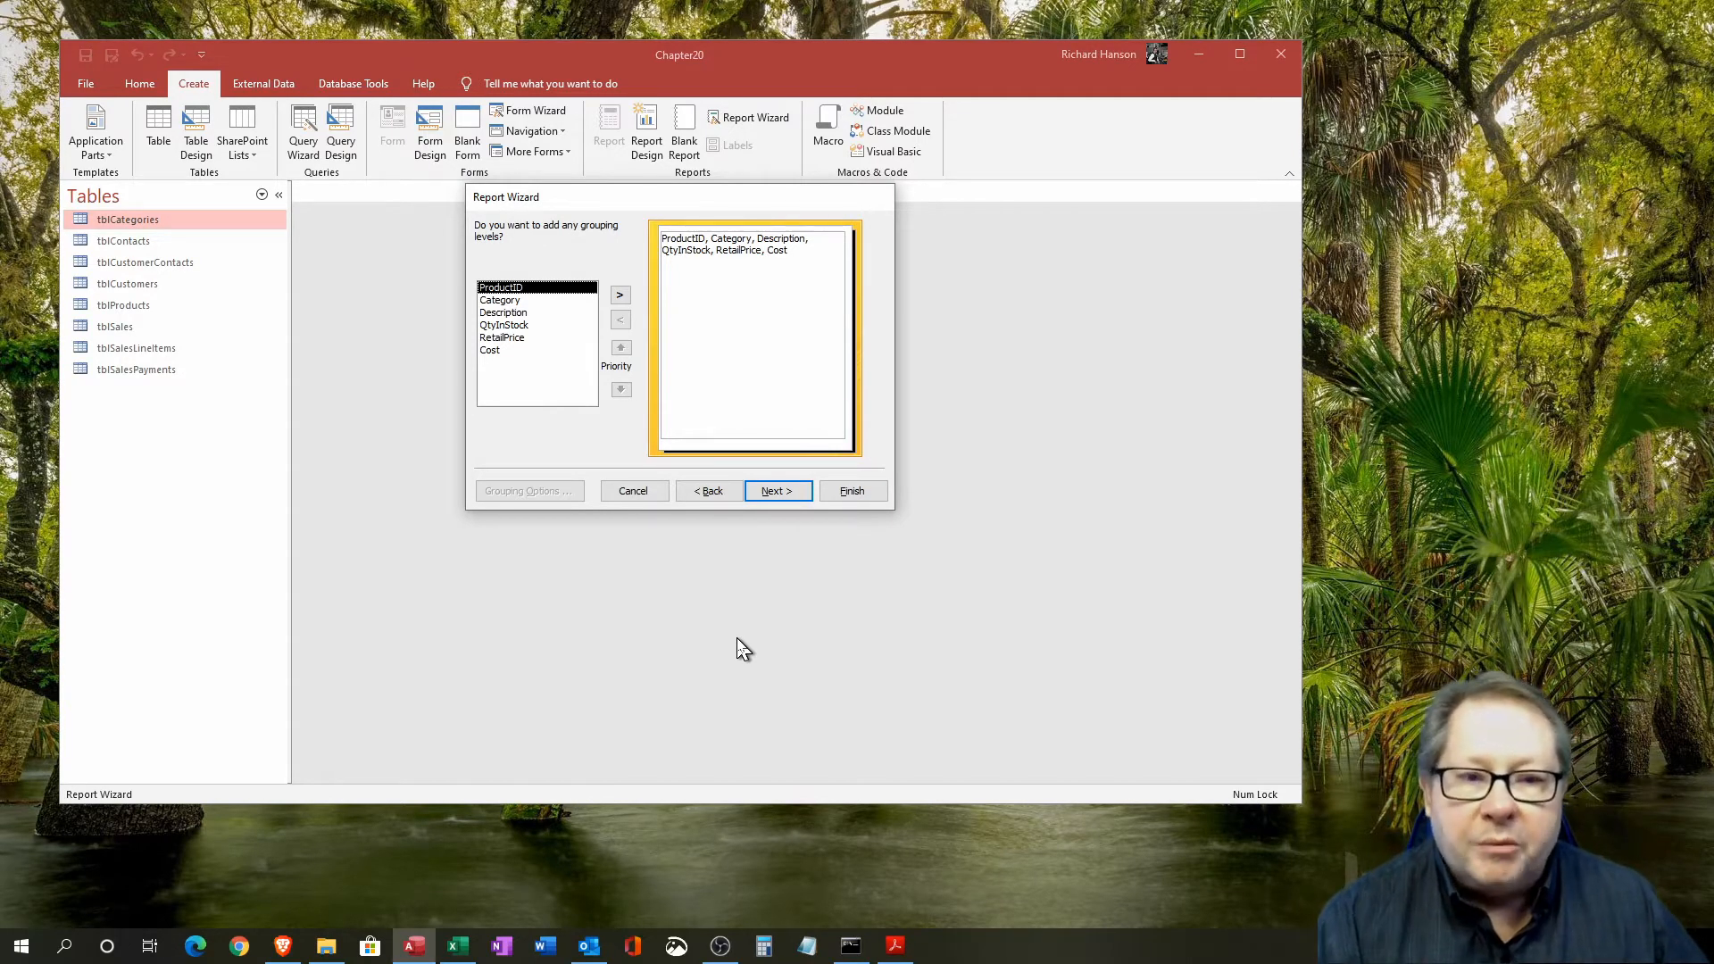
Group the report by Category and continue to the sort options.
{"action": "left_click", "coordinate": [503, 300]}
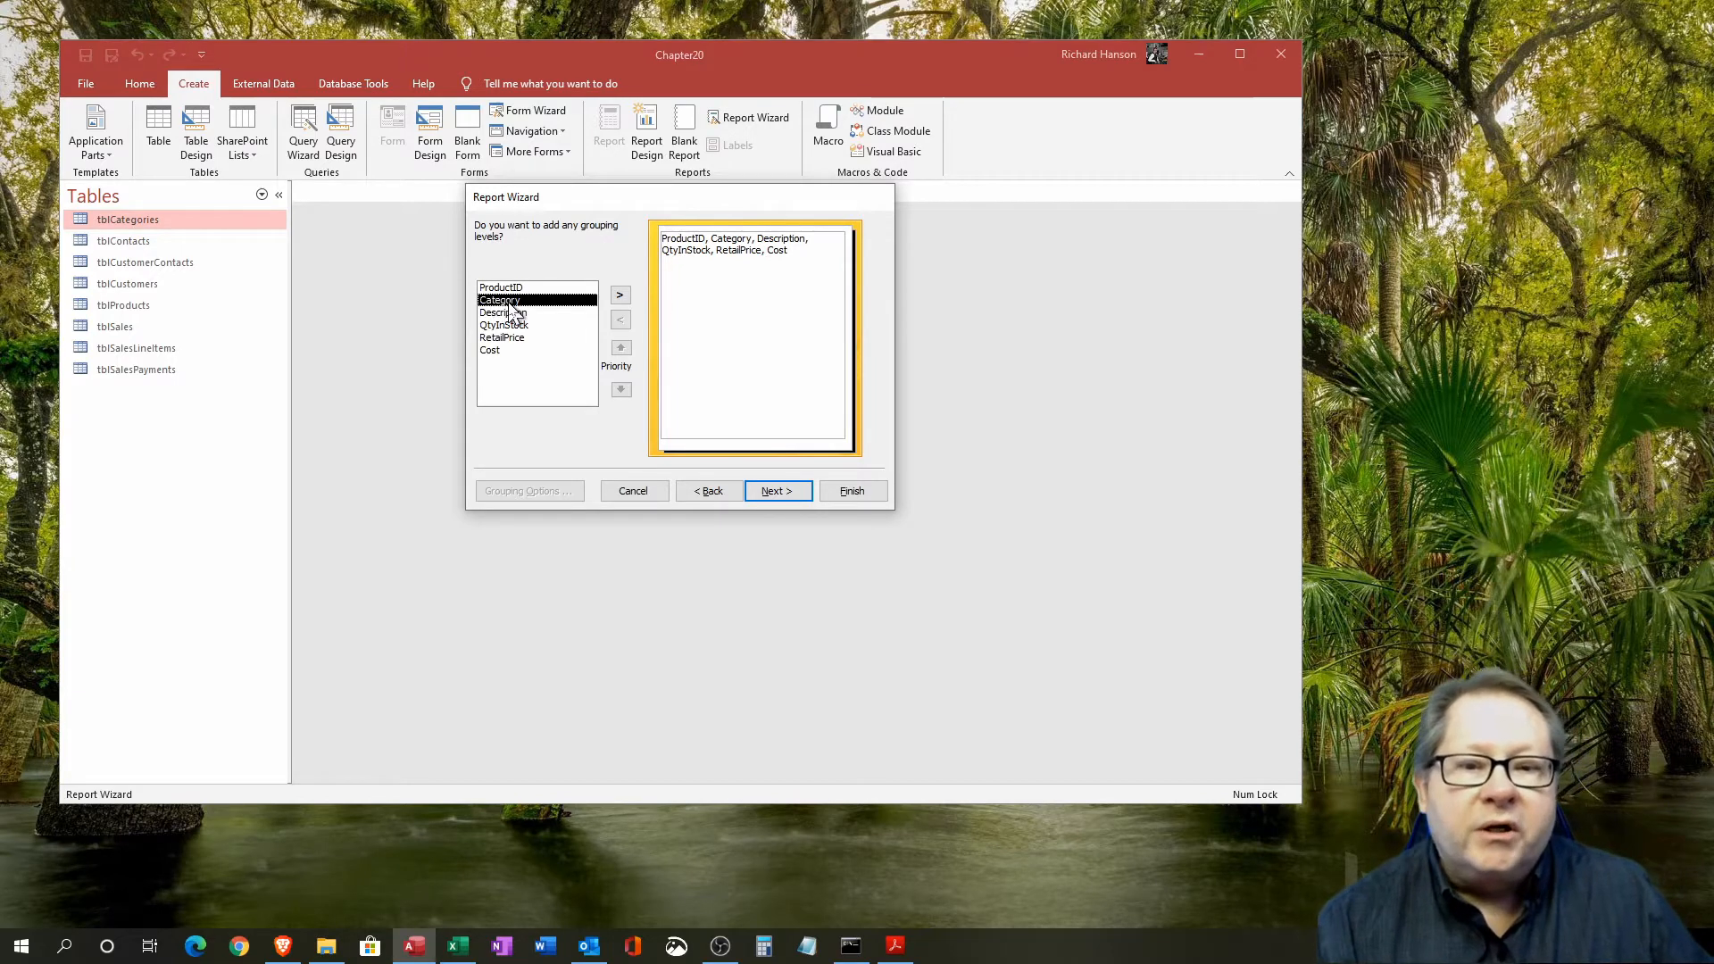
{"action": "left_click", "coordinate": [623, 301]}
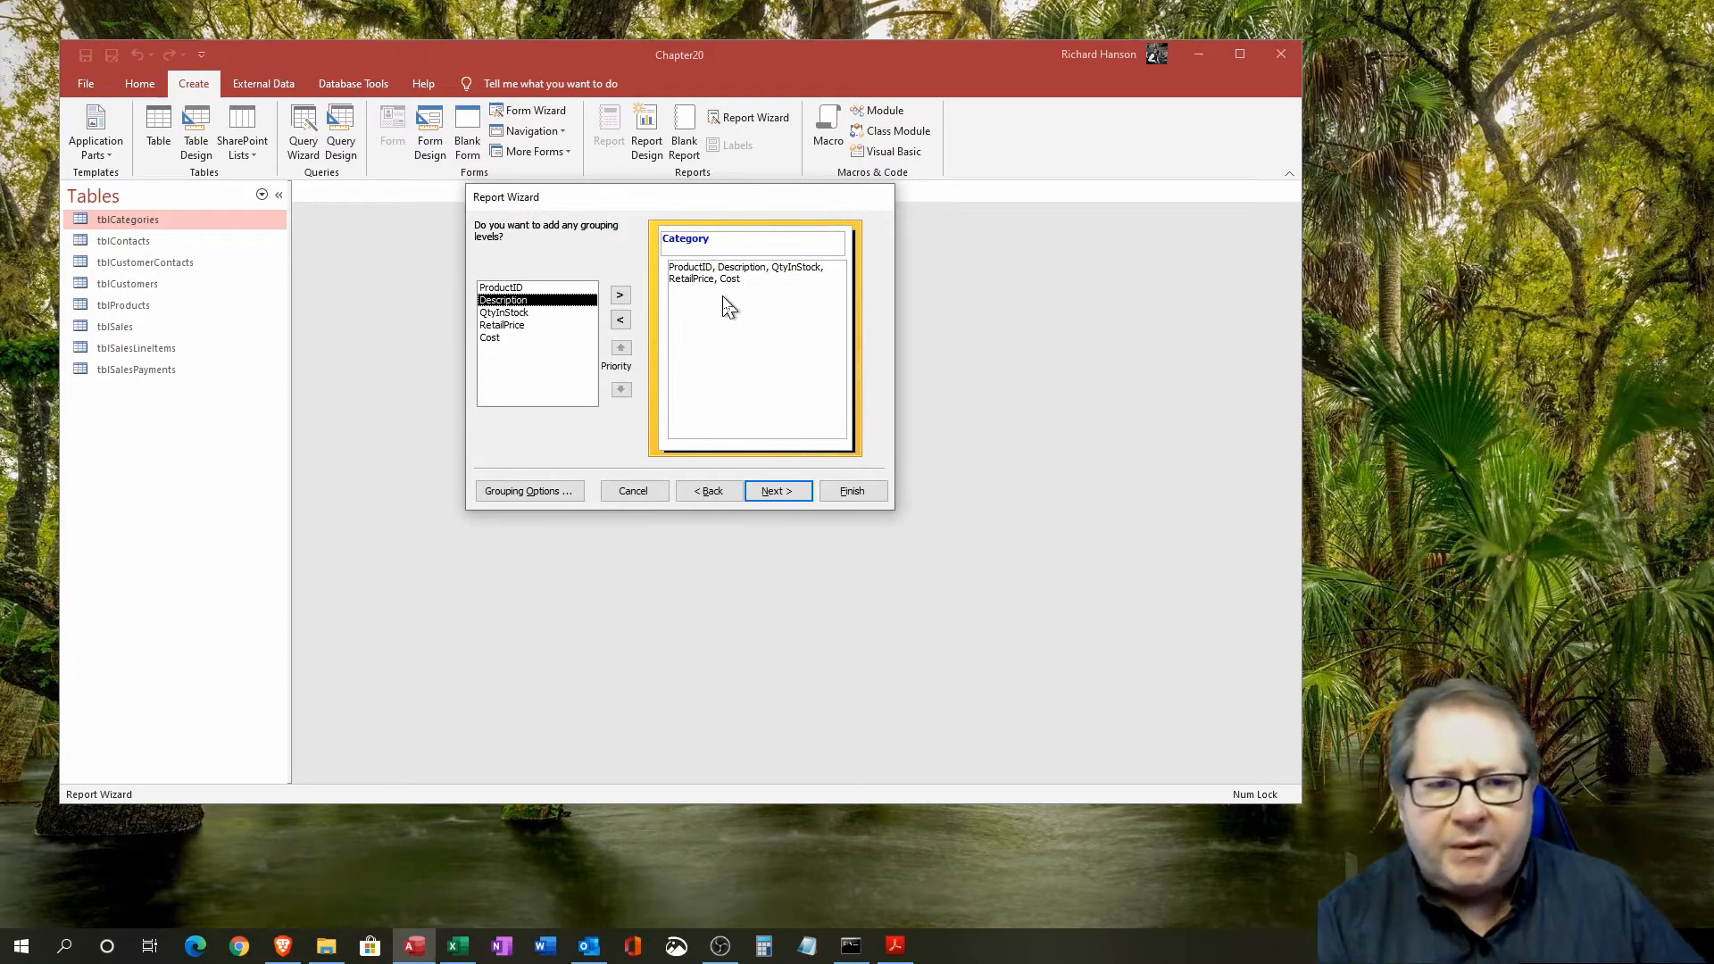
{"action": "left_click", "coordinate": [775, 495]}
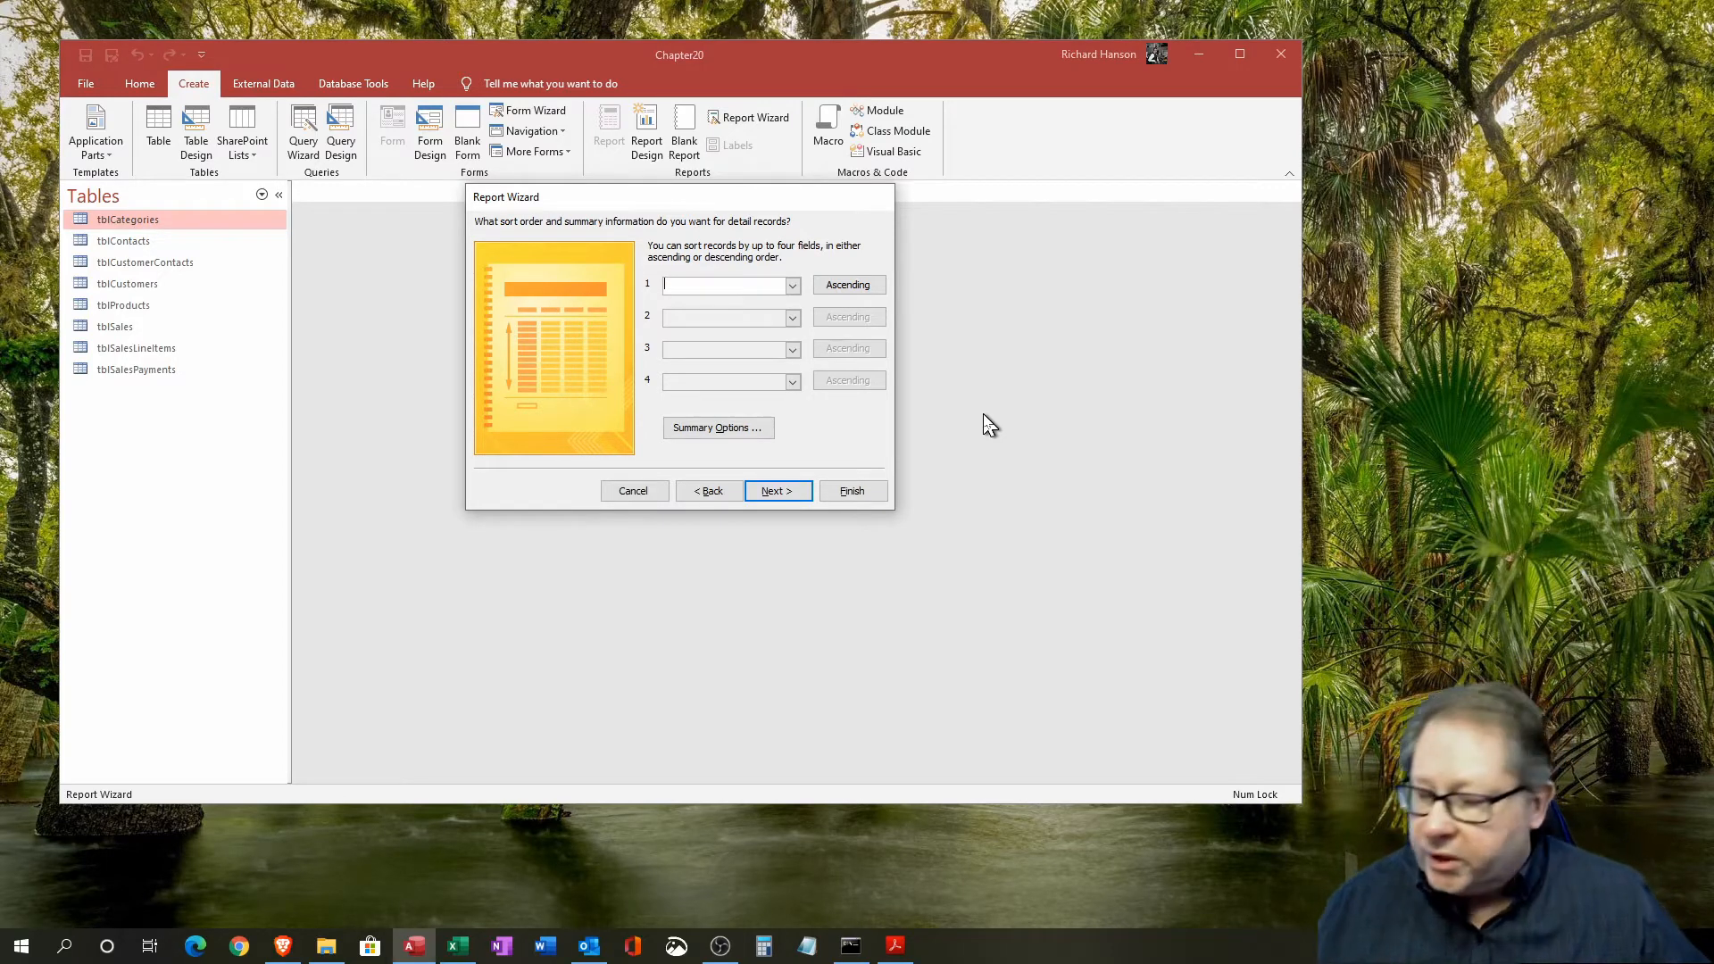
Sort the detail records by Description in ascending order and continue to the layout options.
{"action": "left_click", "coordinate": [791, 285]}
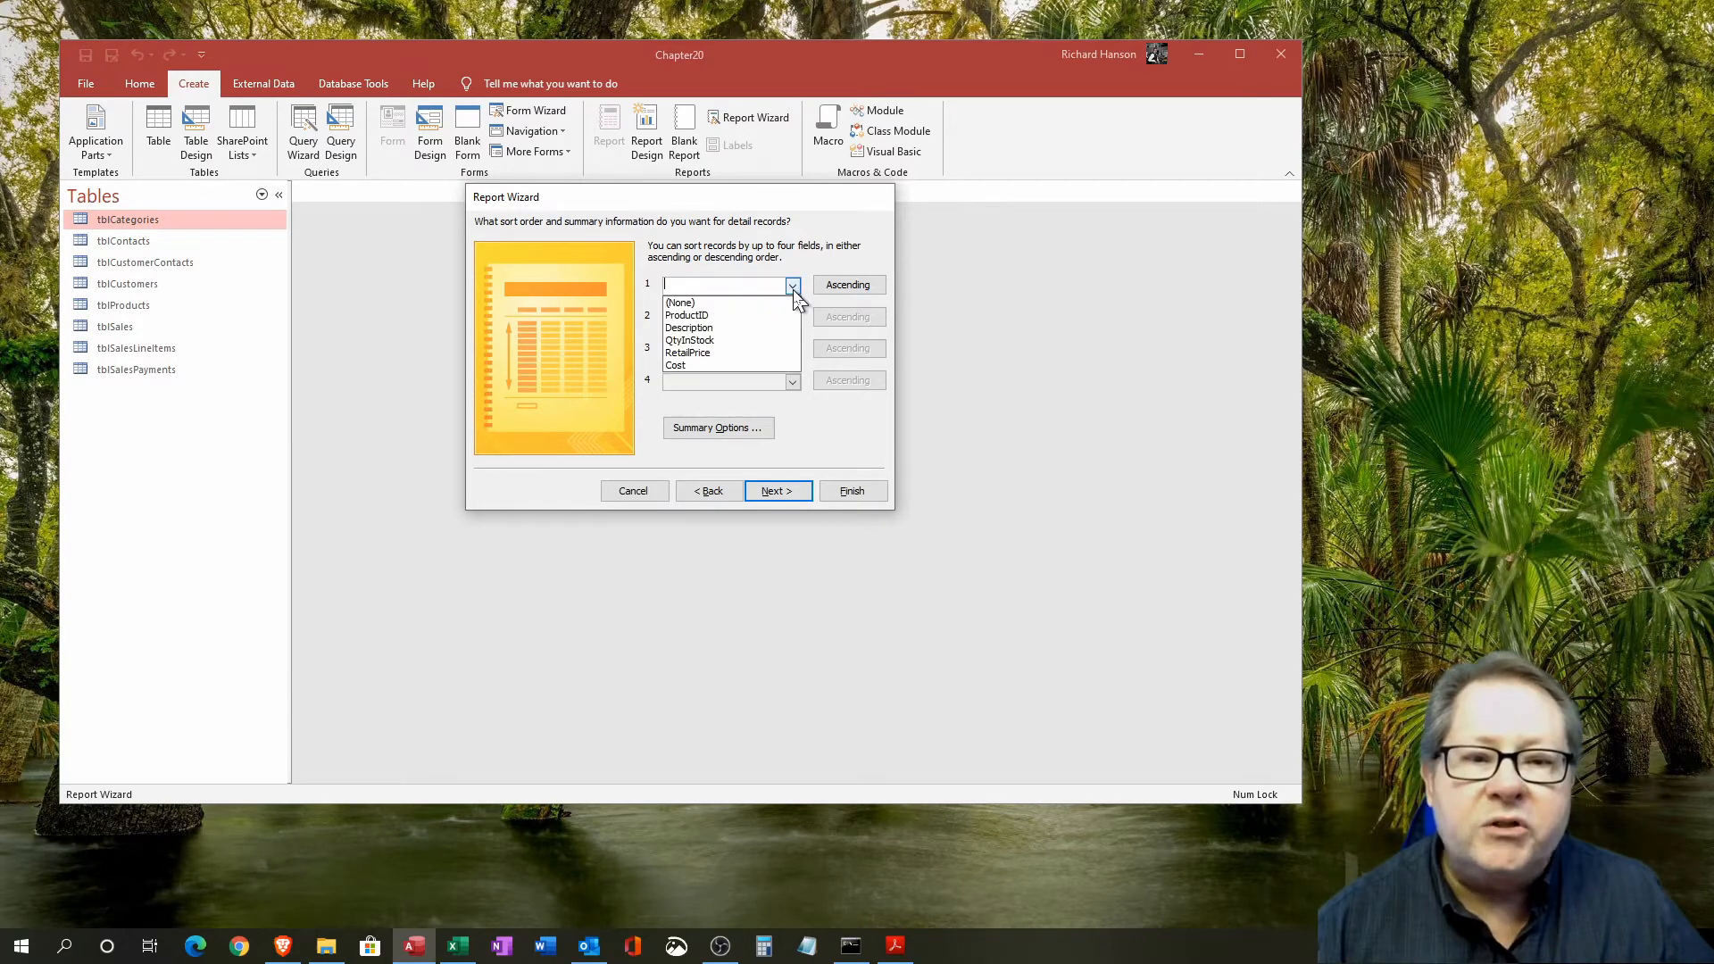
{"action": "left_click", "coordinate": [720, 329]}
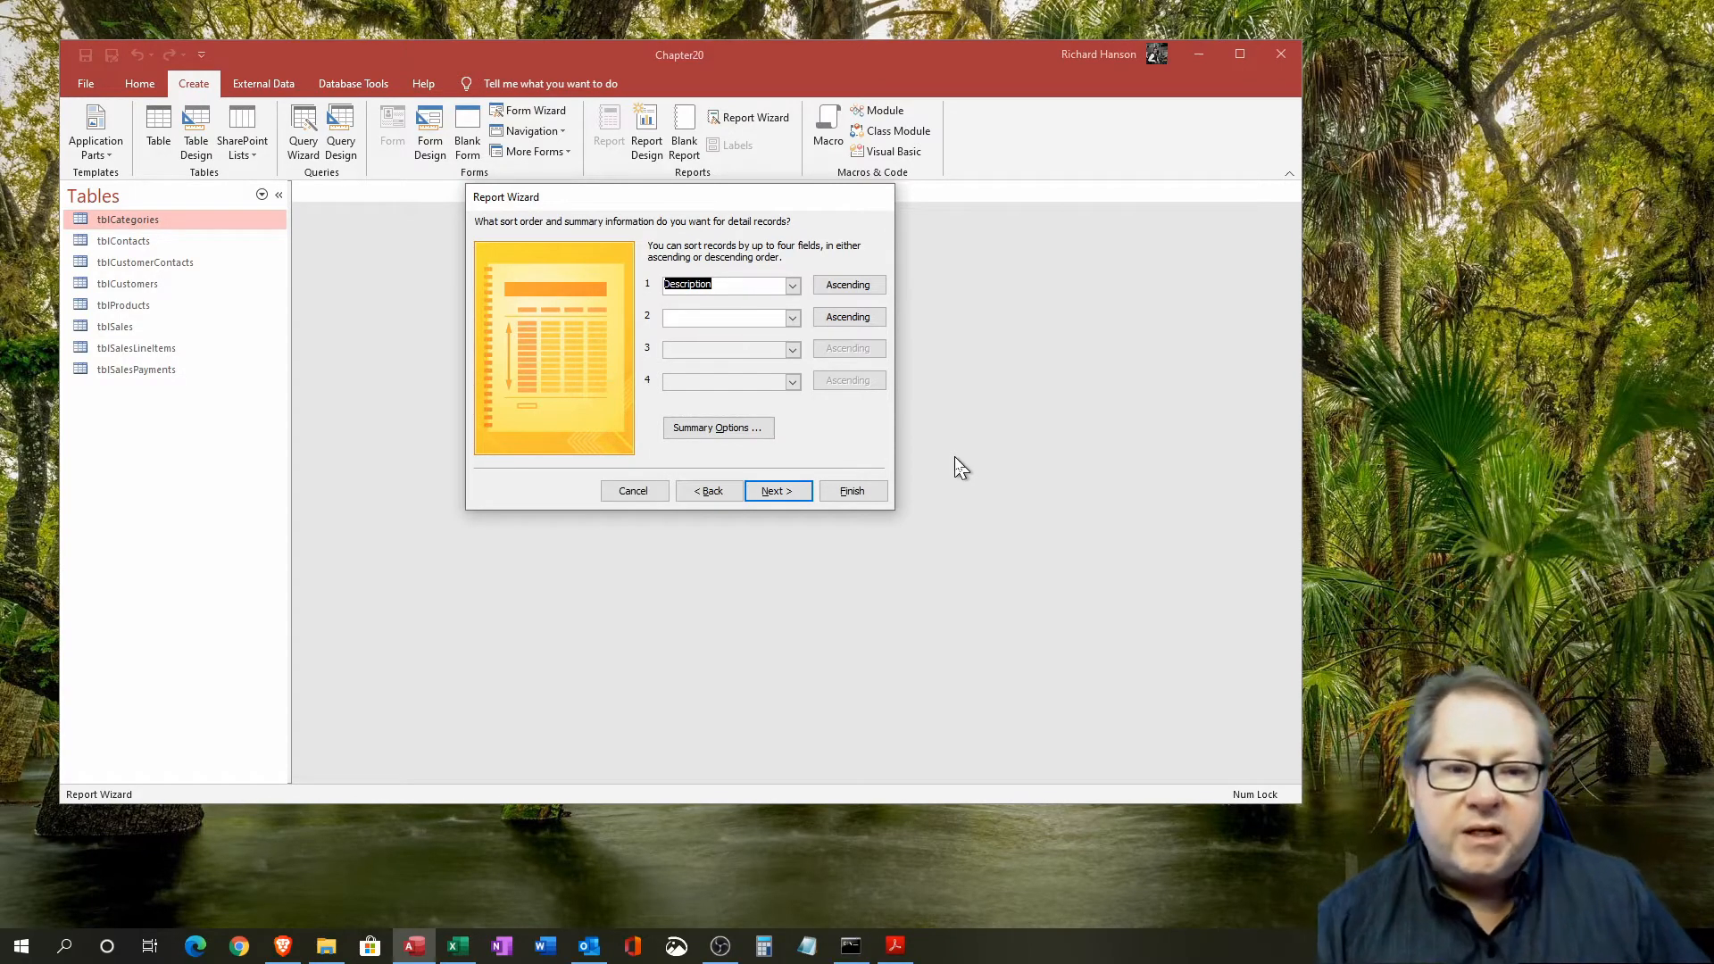
{"action": "left_click", "coordinate": [777, 492]}
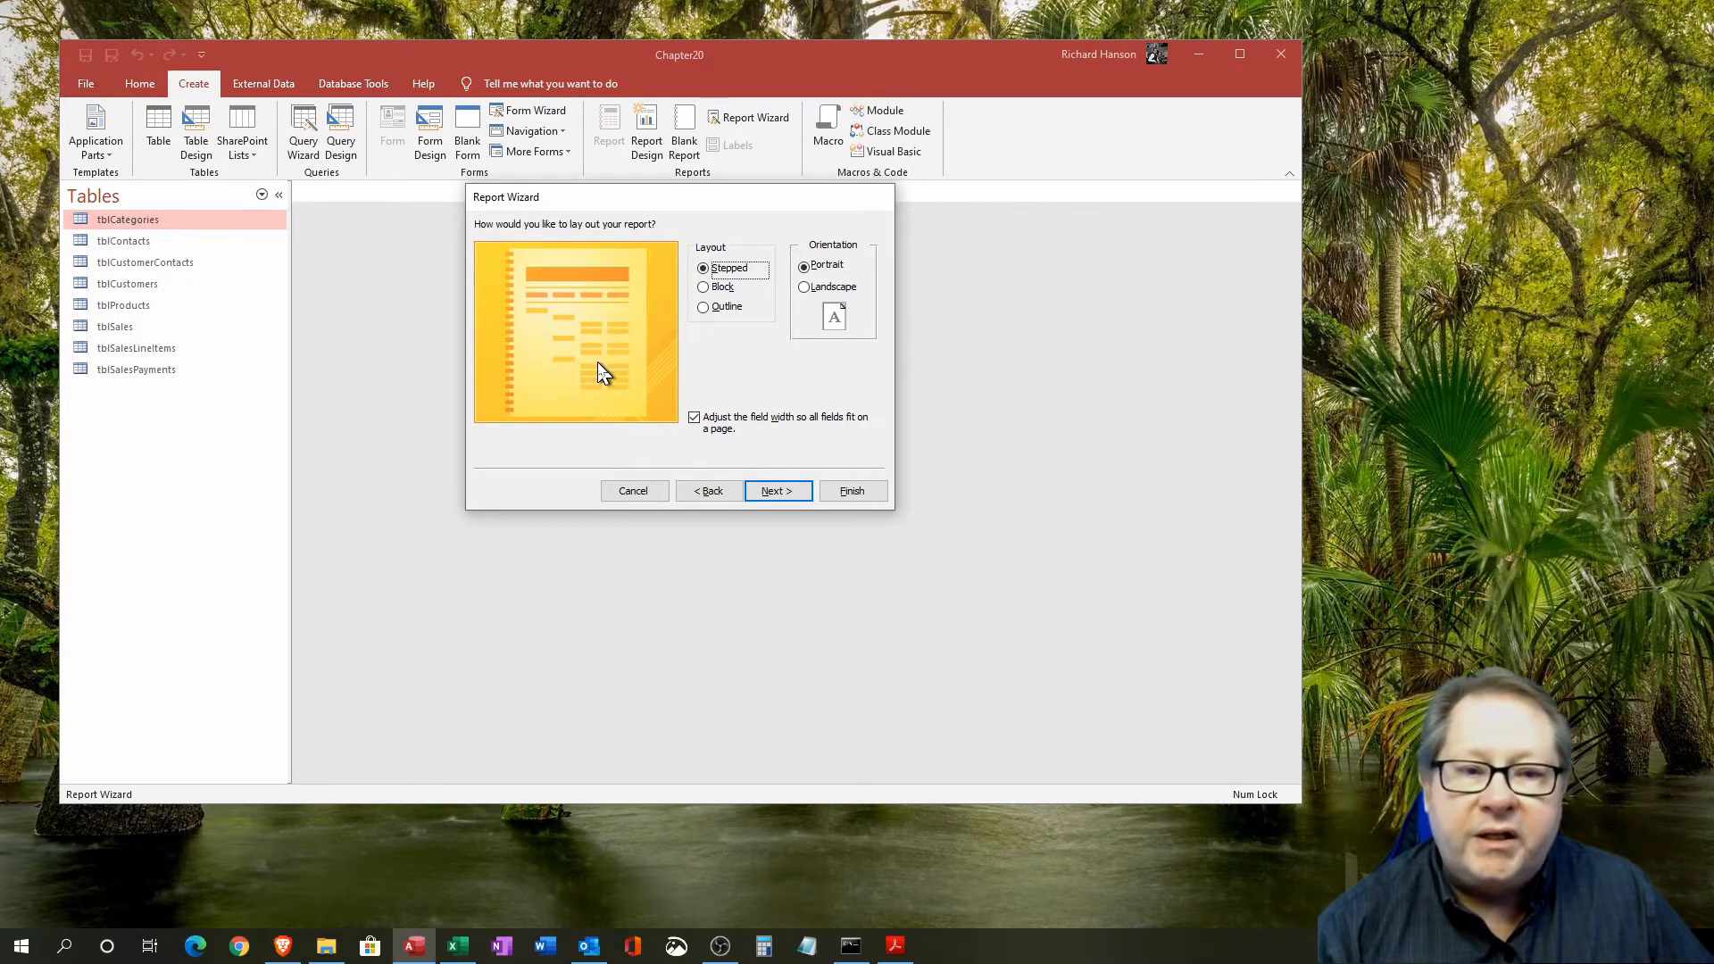
Try the Block and Outline report layouts and return to the Stepped layout.
{"action": "left_click", "coordinate": [703, 286]}
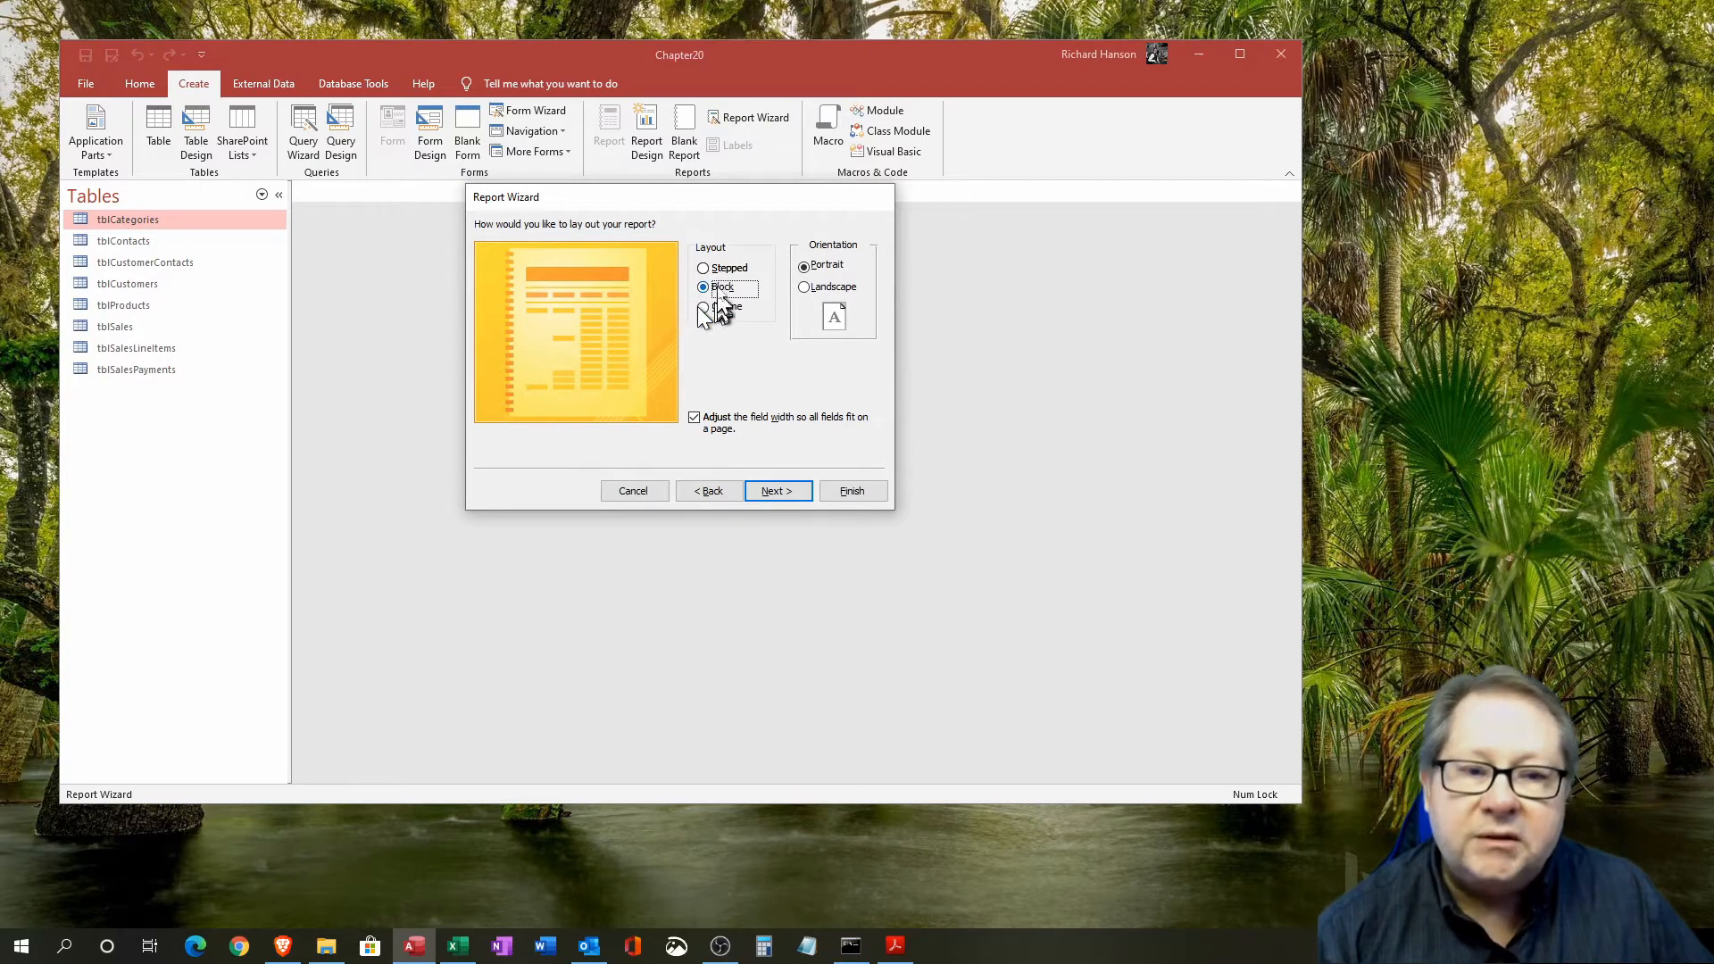
{"action": "left_click", "coordinate": [705, 268]}
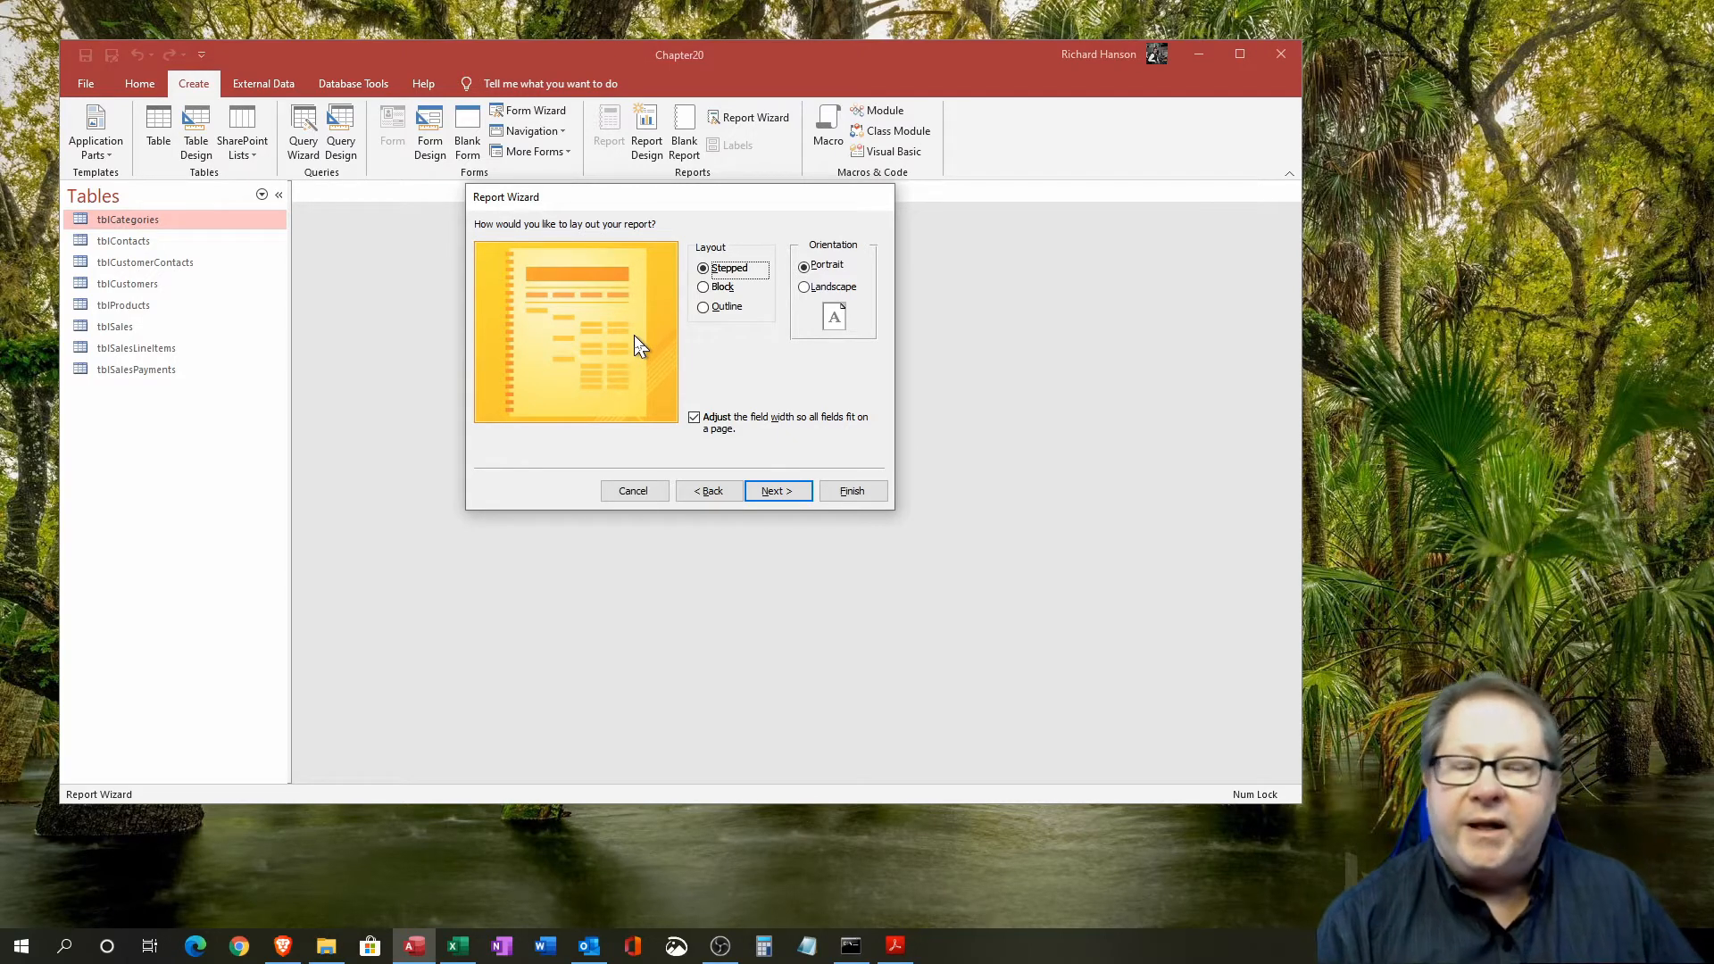
{"action": "left_click", "coordinate": [704, 308]}
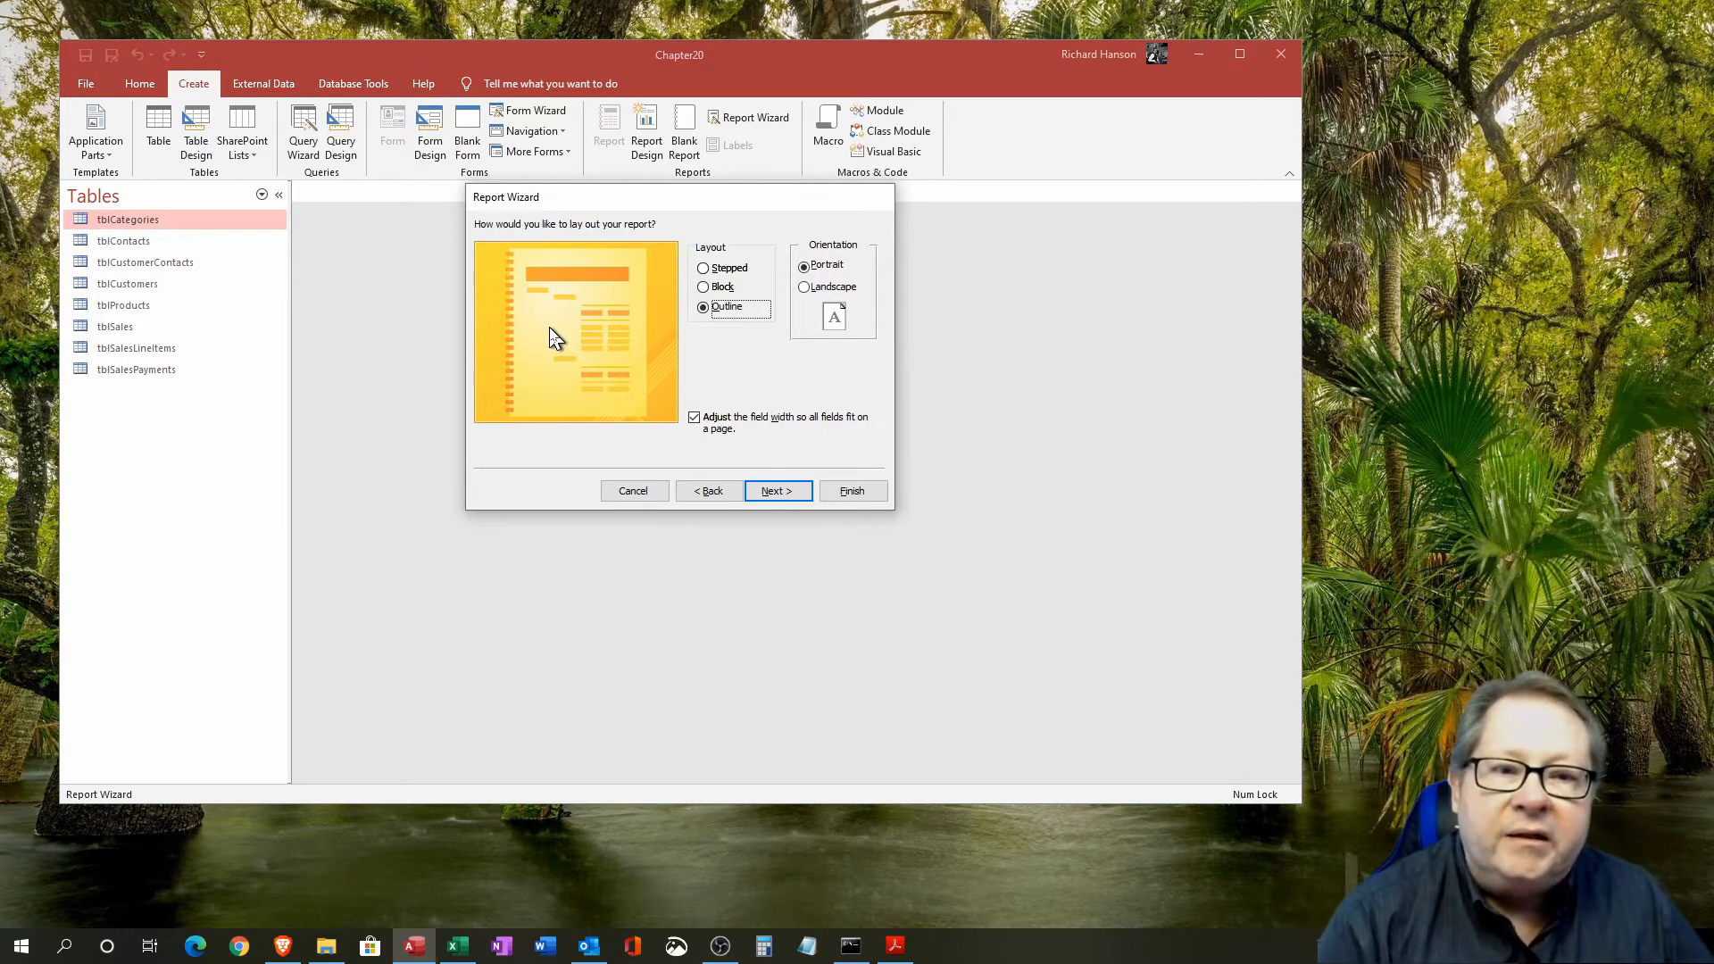
{"action": "left_click", "coordinate": [705, 270]}
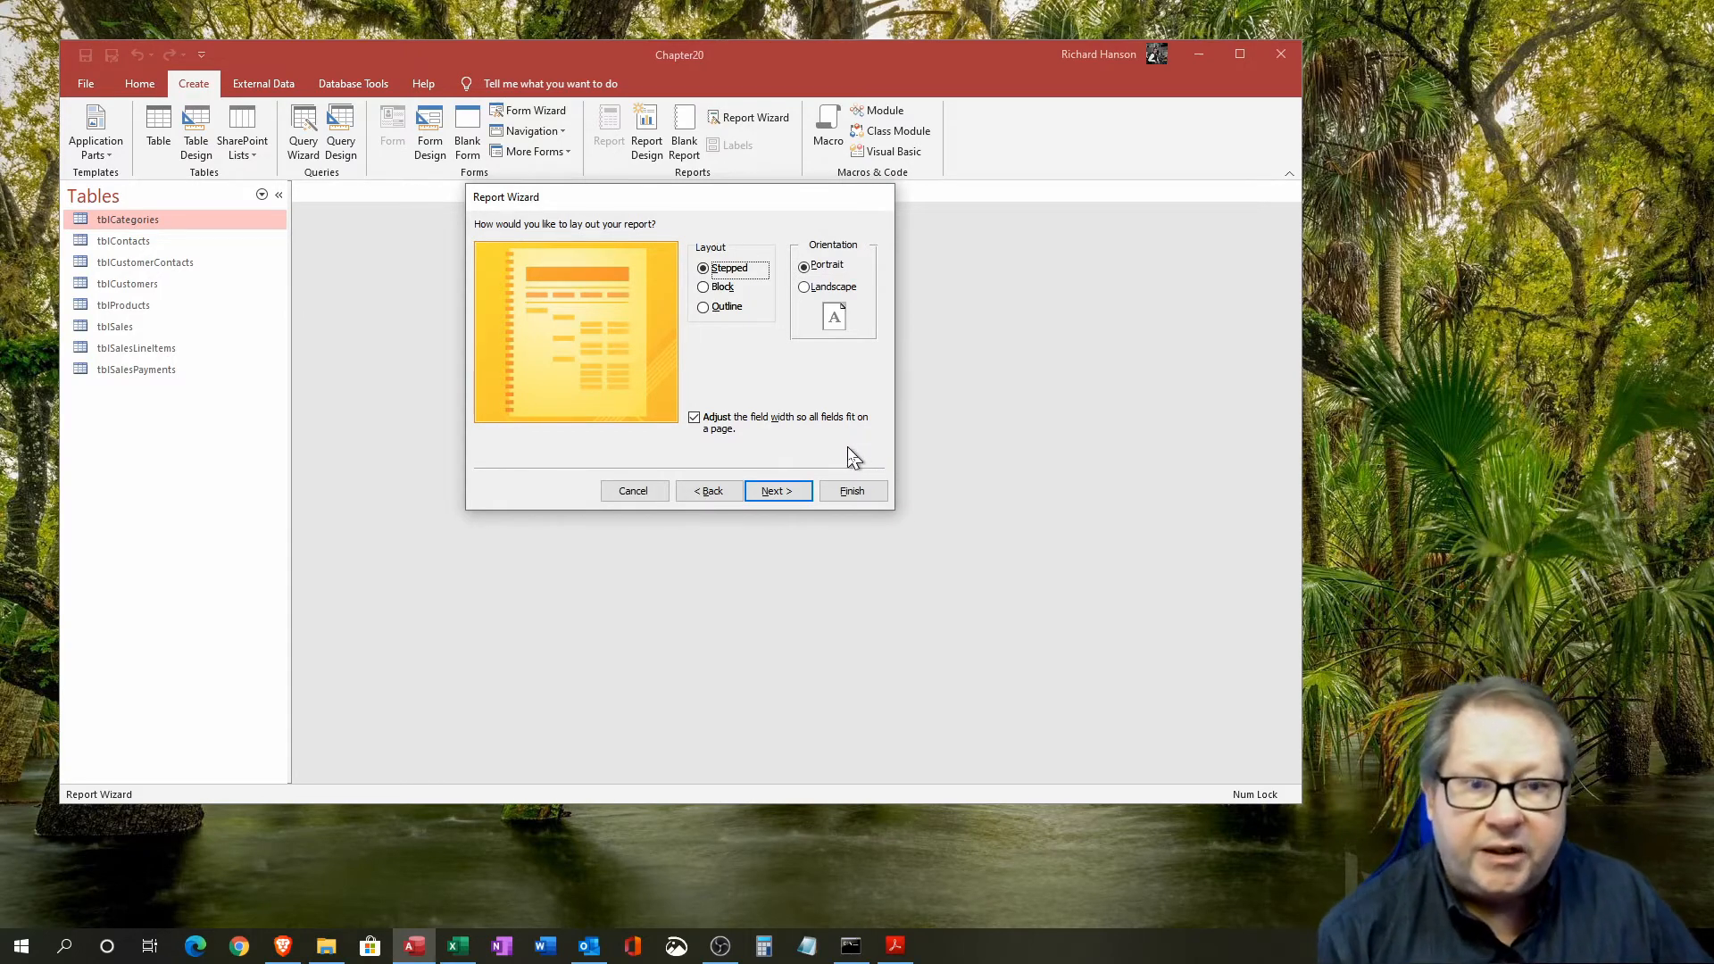
Accept the layout, title the report "Product by Category" and finish the wizard with the option to modify the report's design.
{"action": "left_click", "coordinate": [775, 491]}
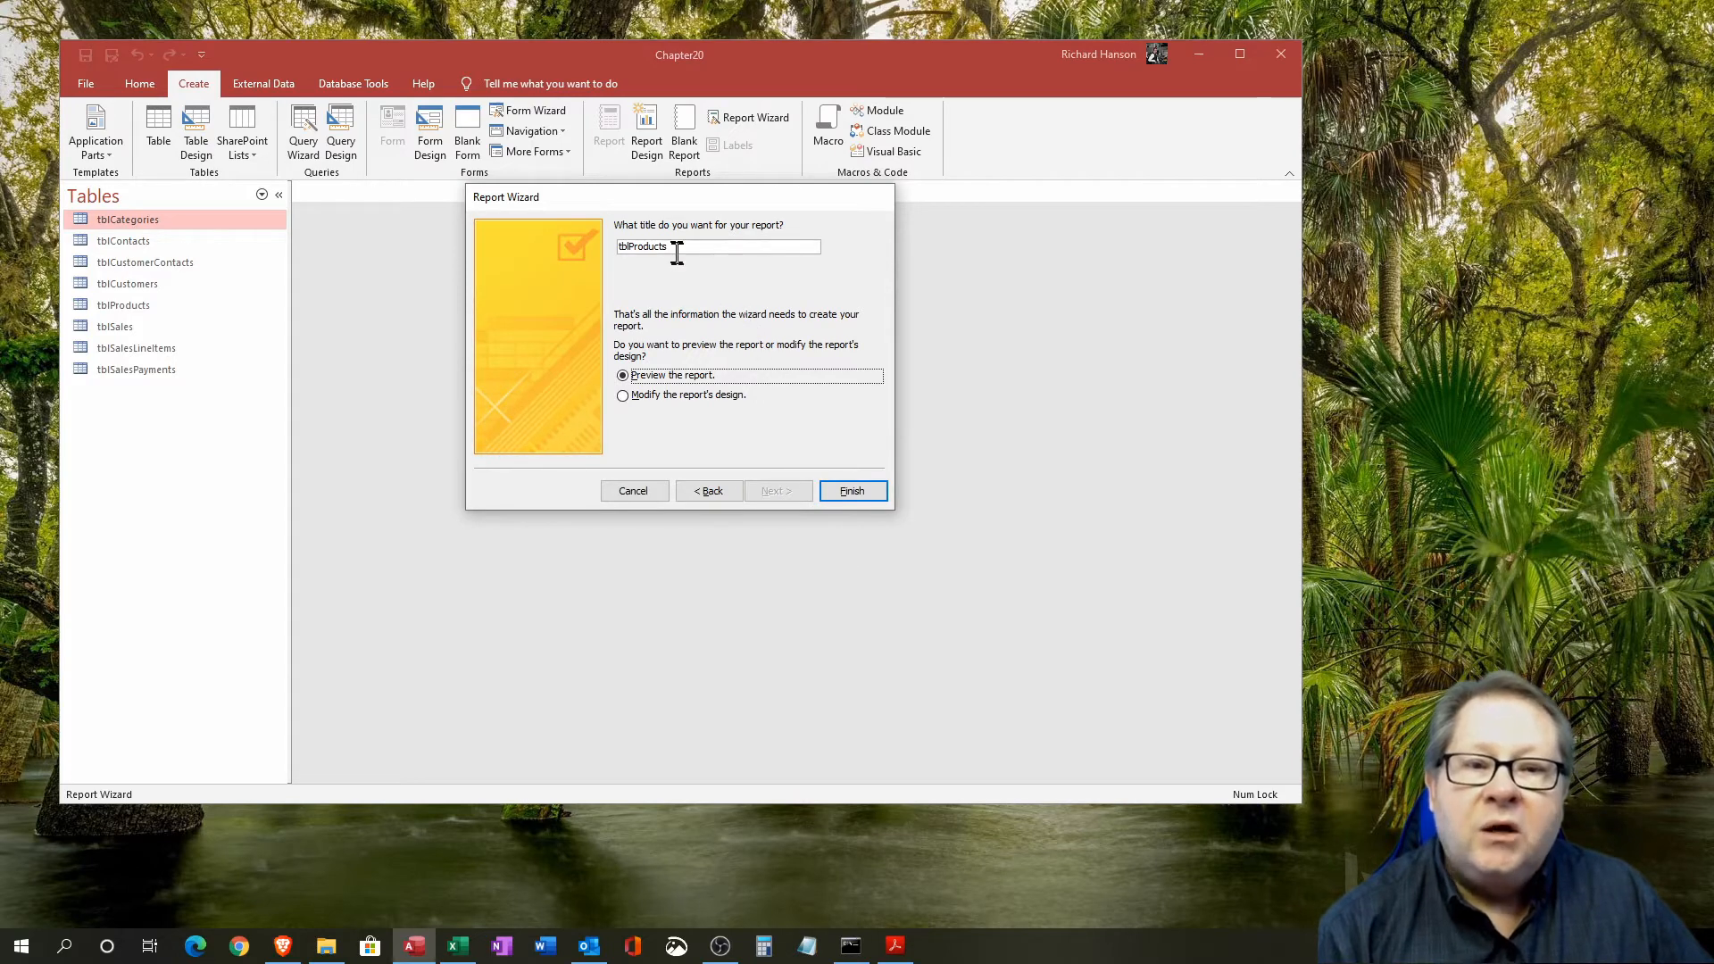
{"action": "double_click", "coordinate": [677, 249]}
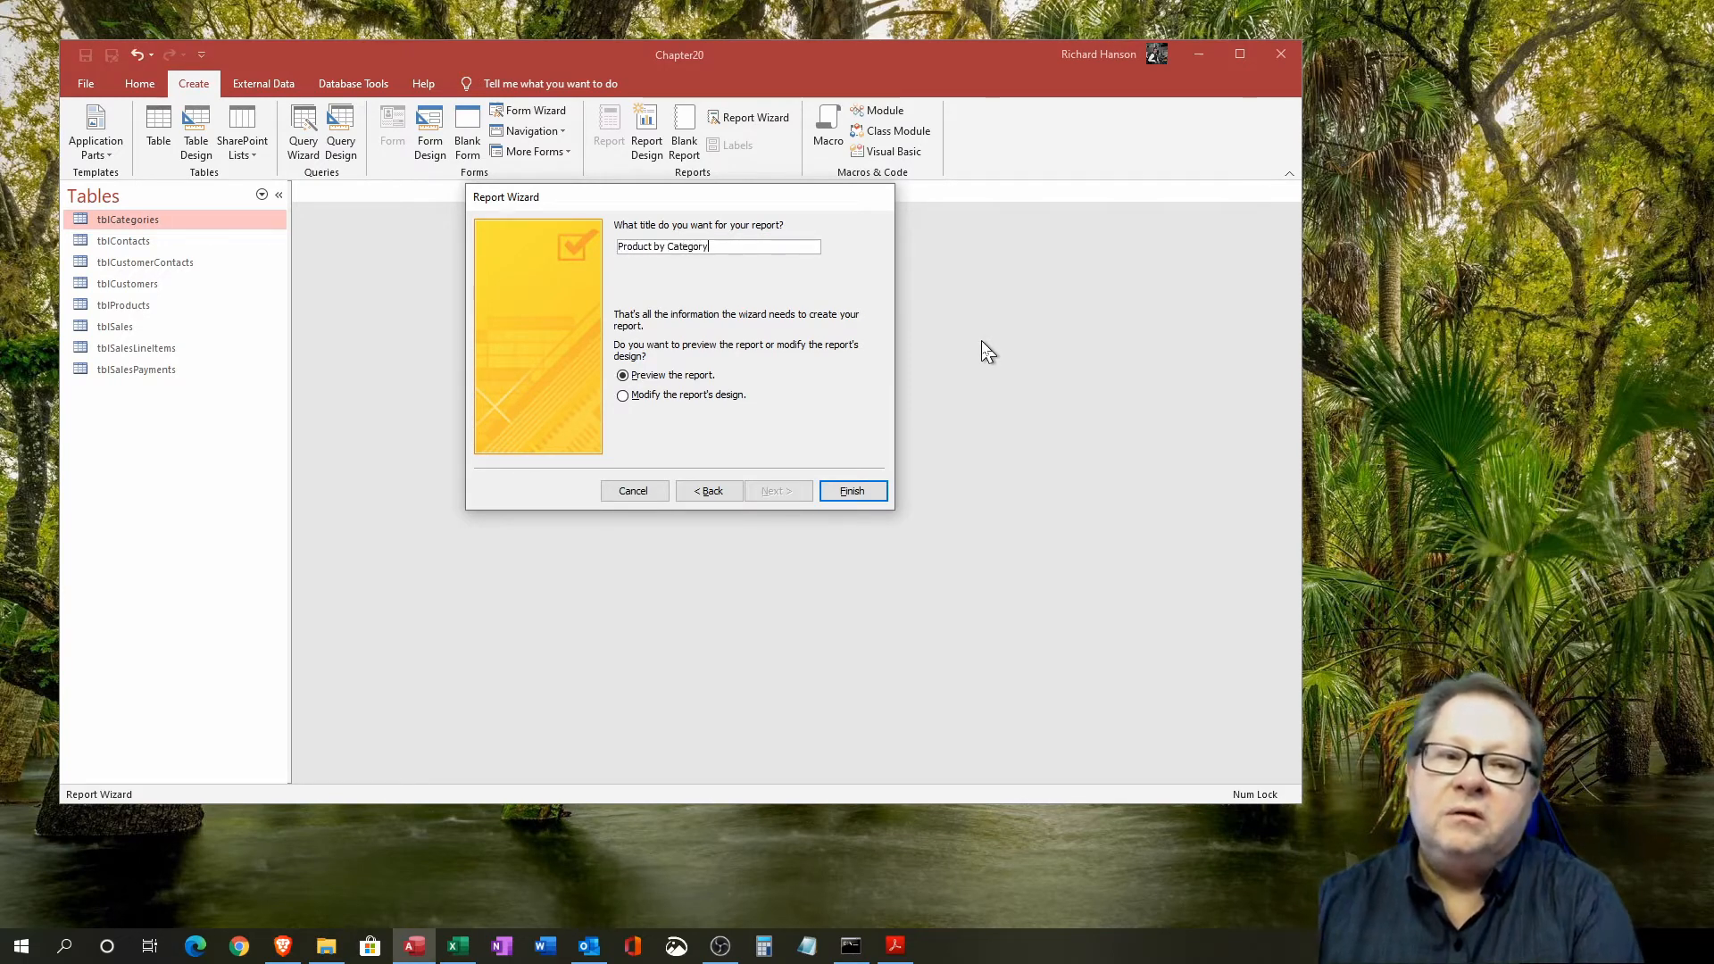
{"action": "left_click", "coordinate": [623, 396]}
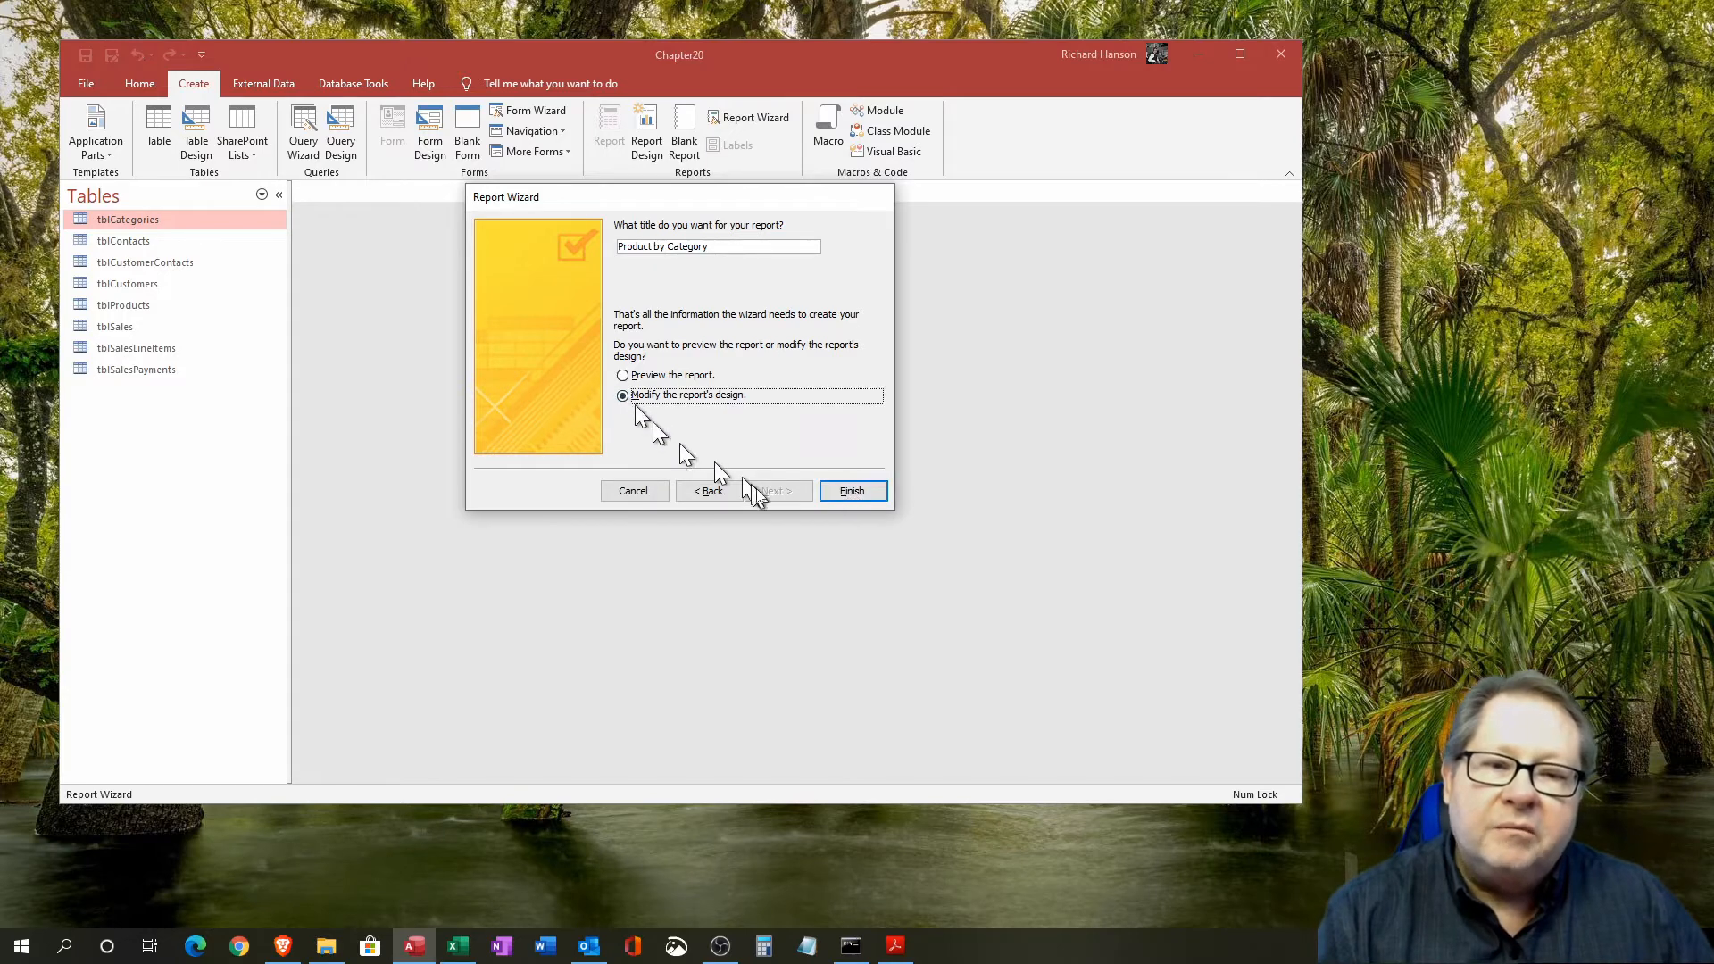
{"action": "left_click", "coordinate": [852, 492]}
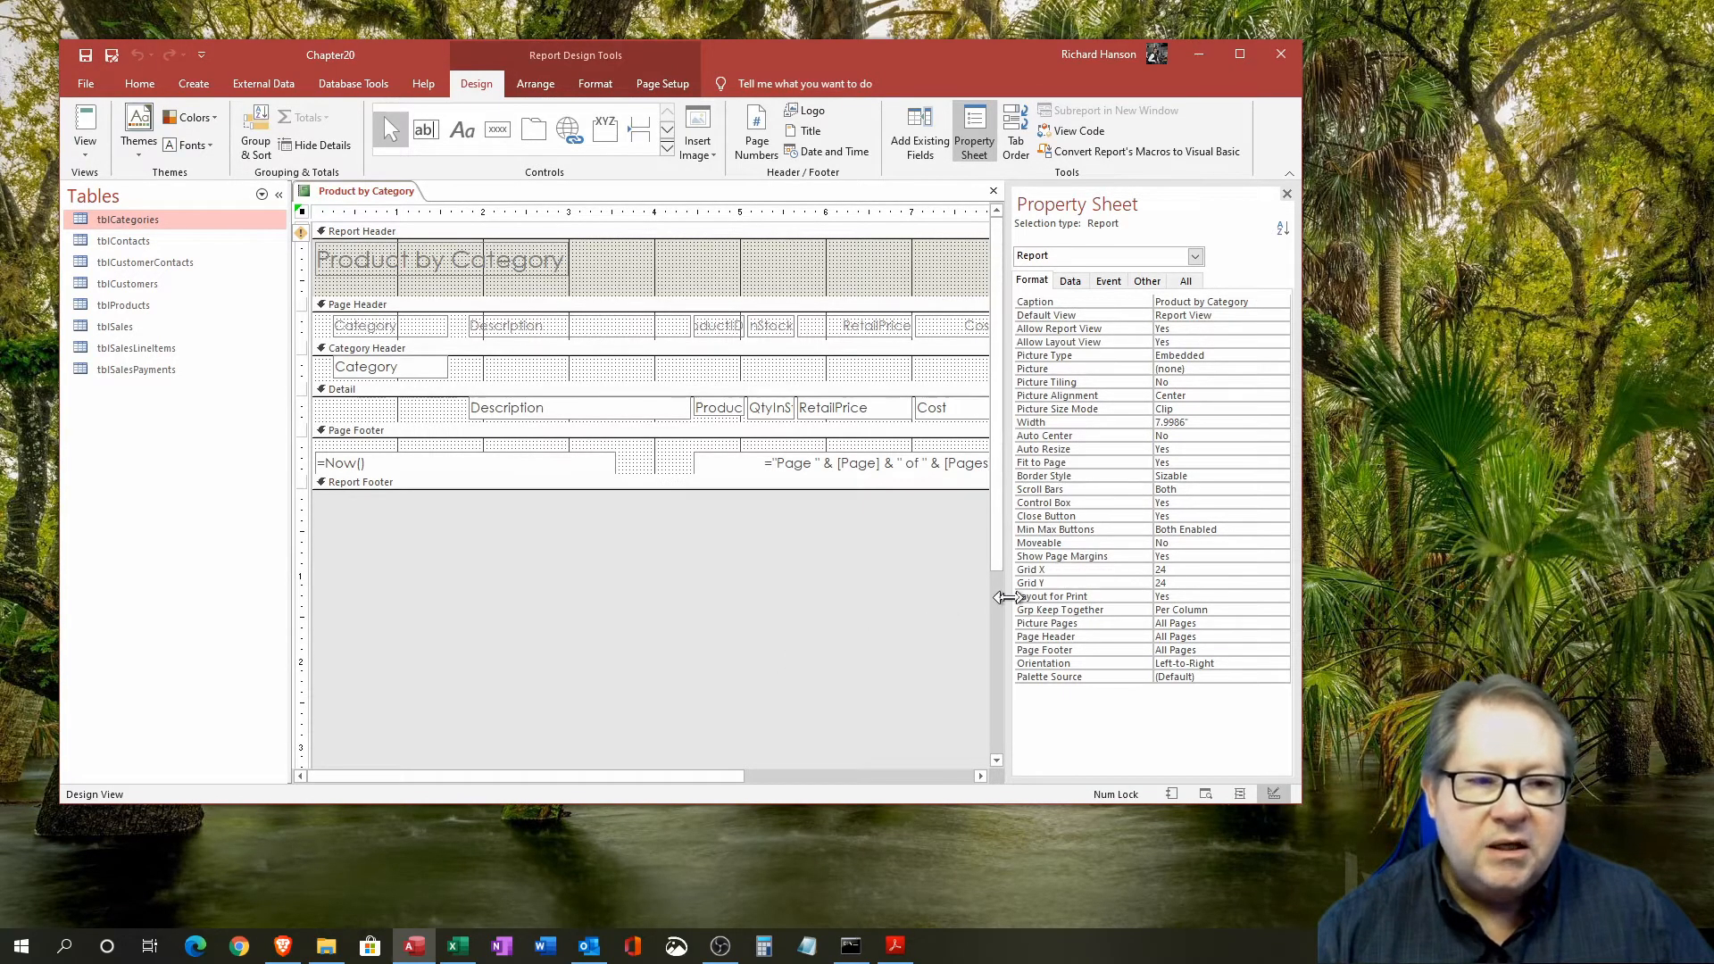
Narrow the property sheet, then preview the report for print and examine its column headings, category grouping and records on pages 1 and 2.
{"action": "left_click_drag", "start_coordinate": [1004, 597], "coordinate": [1072, 597]}
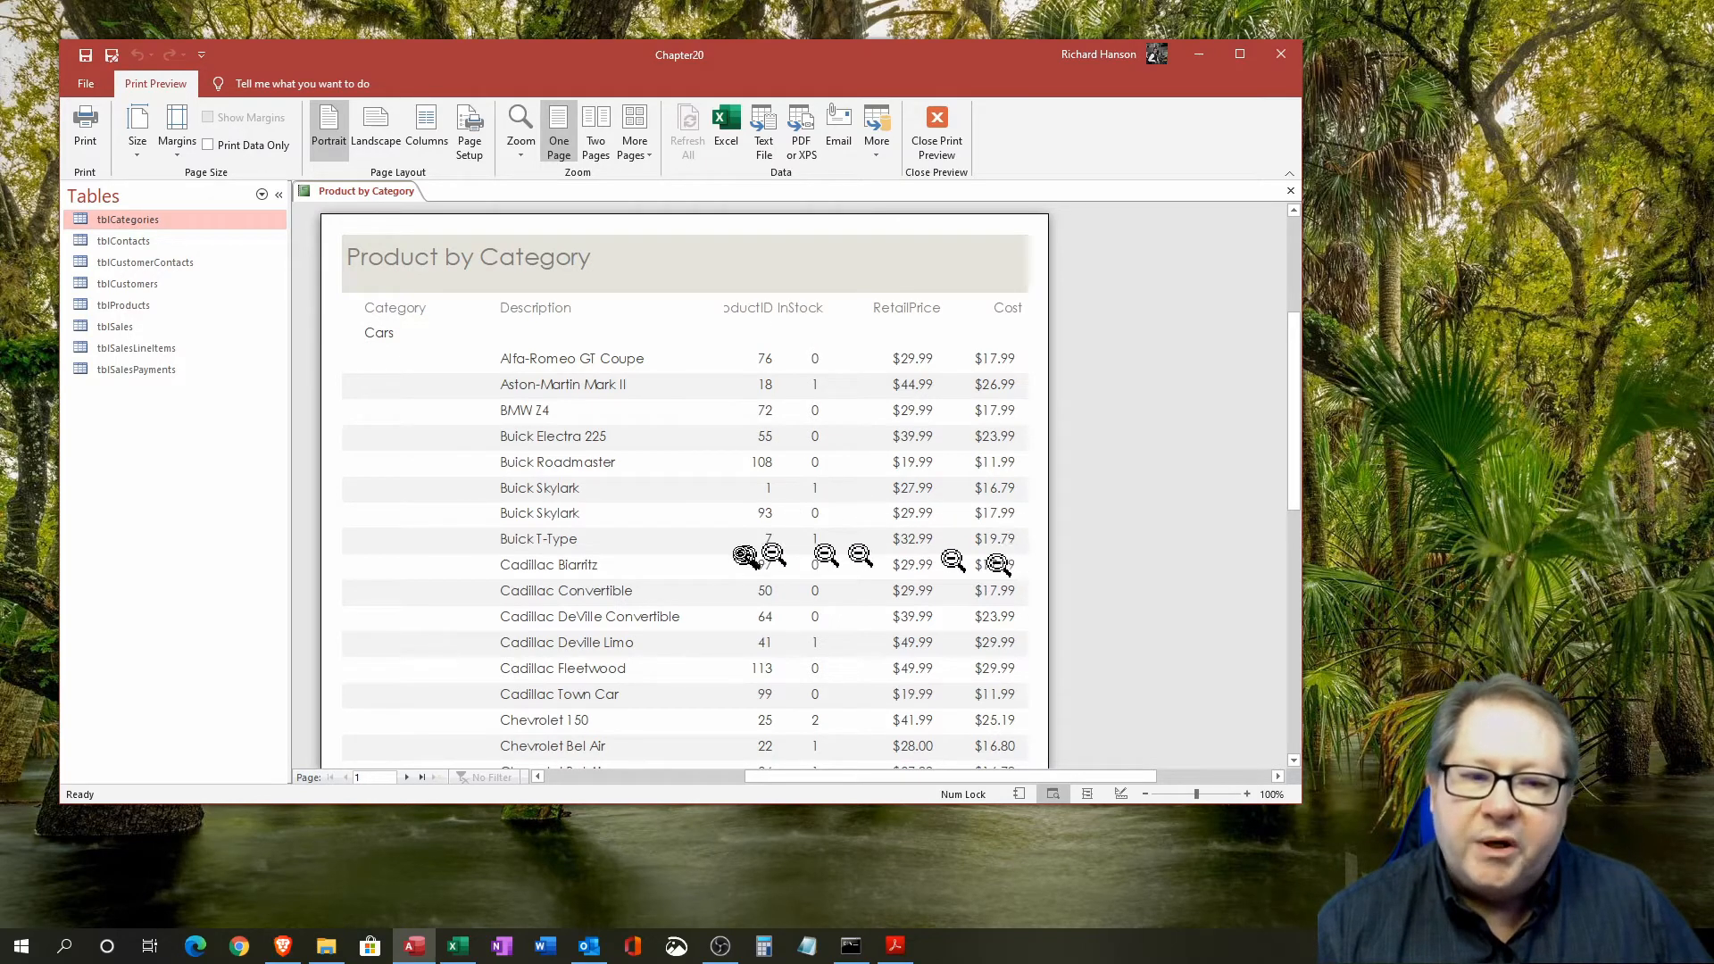
{"action": "scroll", "coordinate": [812, 566], "scroll_direction": "down", "scroll_amount": 5}
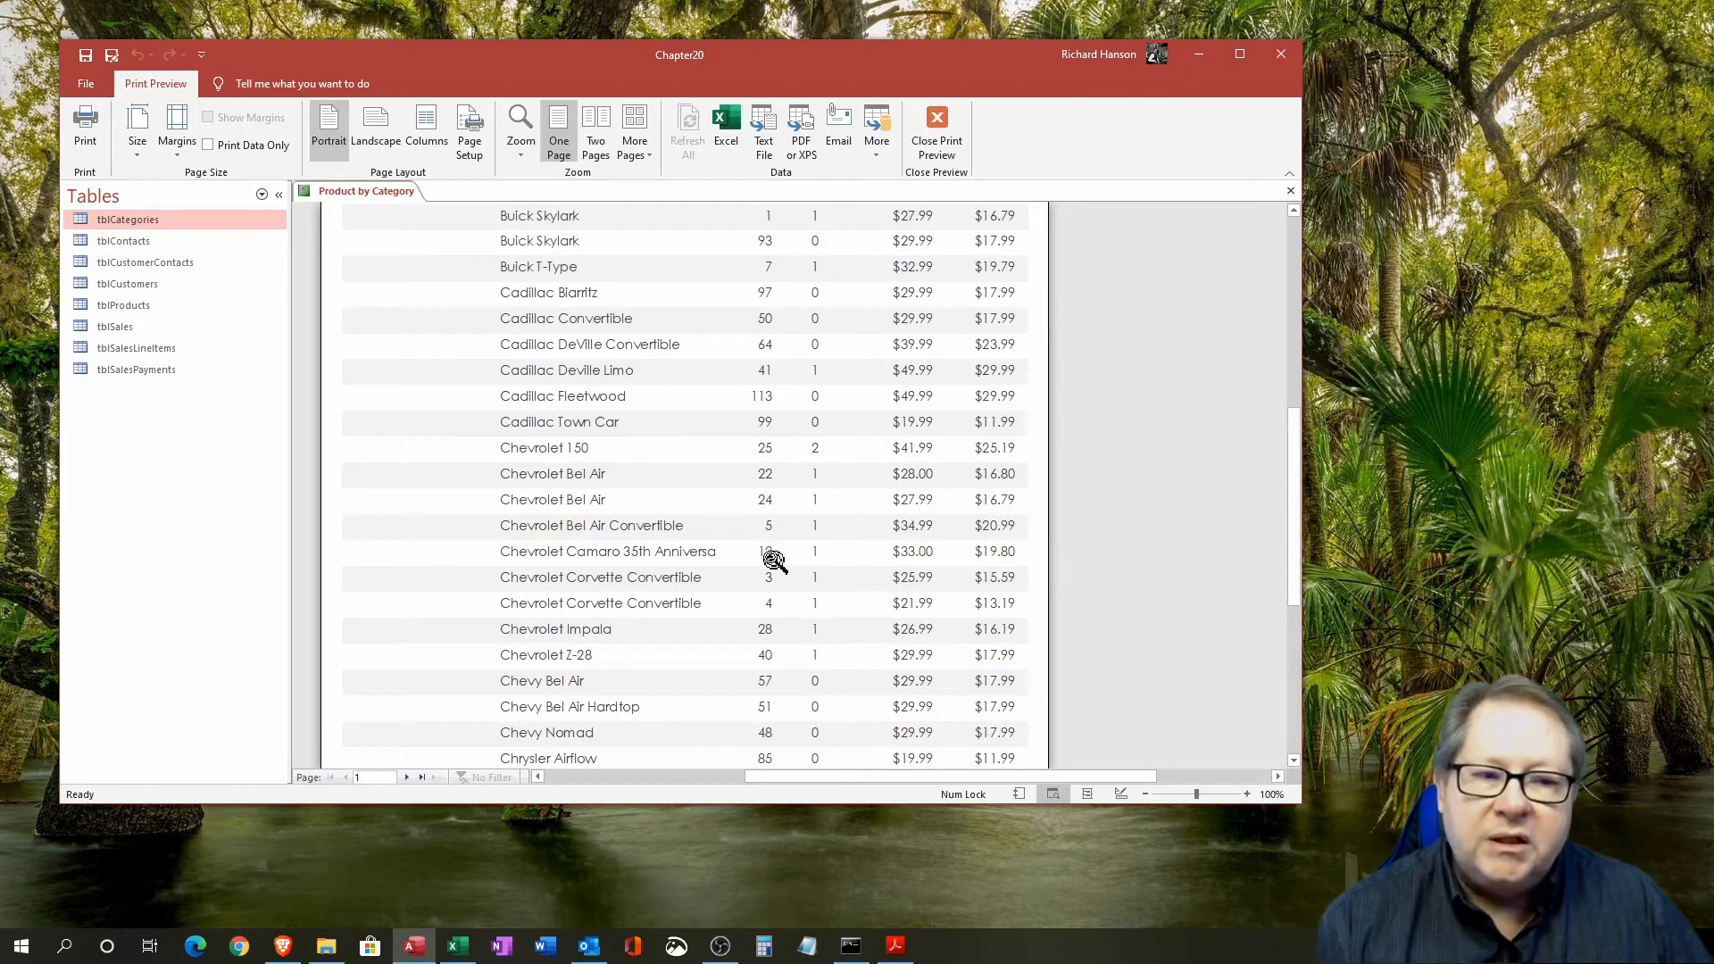
{"action": "scroll", "coordinate": [762, 561], "scroll_direction": "down", "scroll_amount": 1}
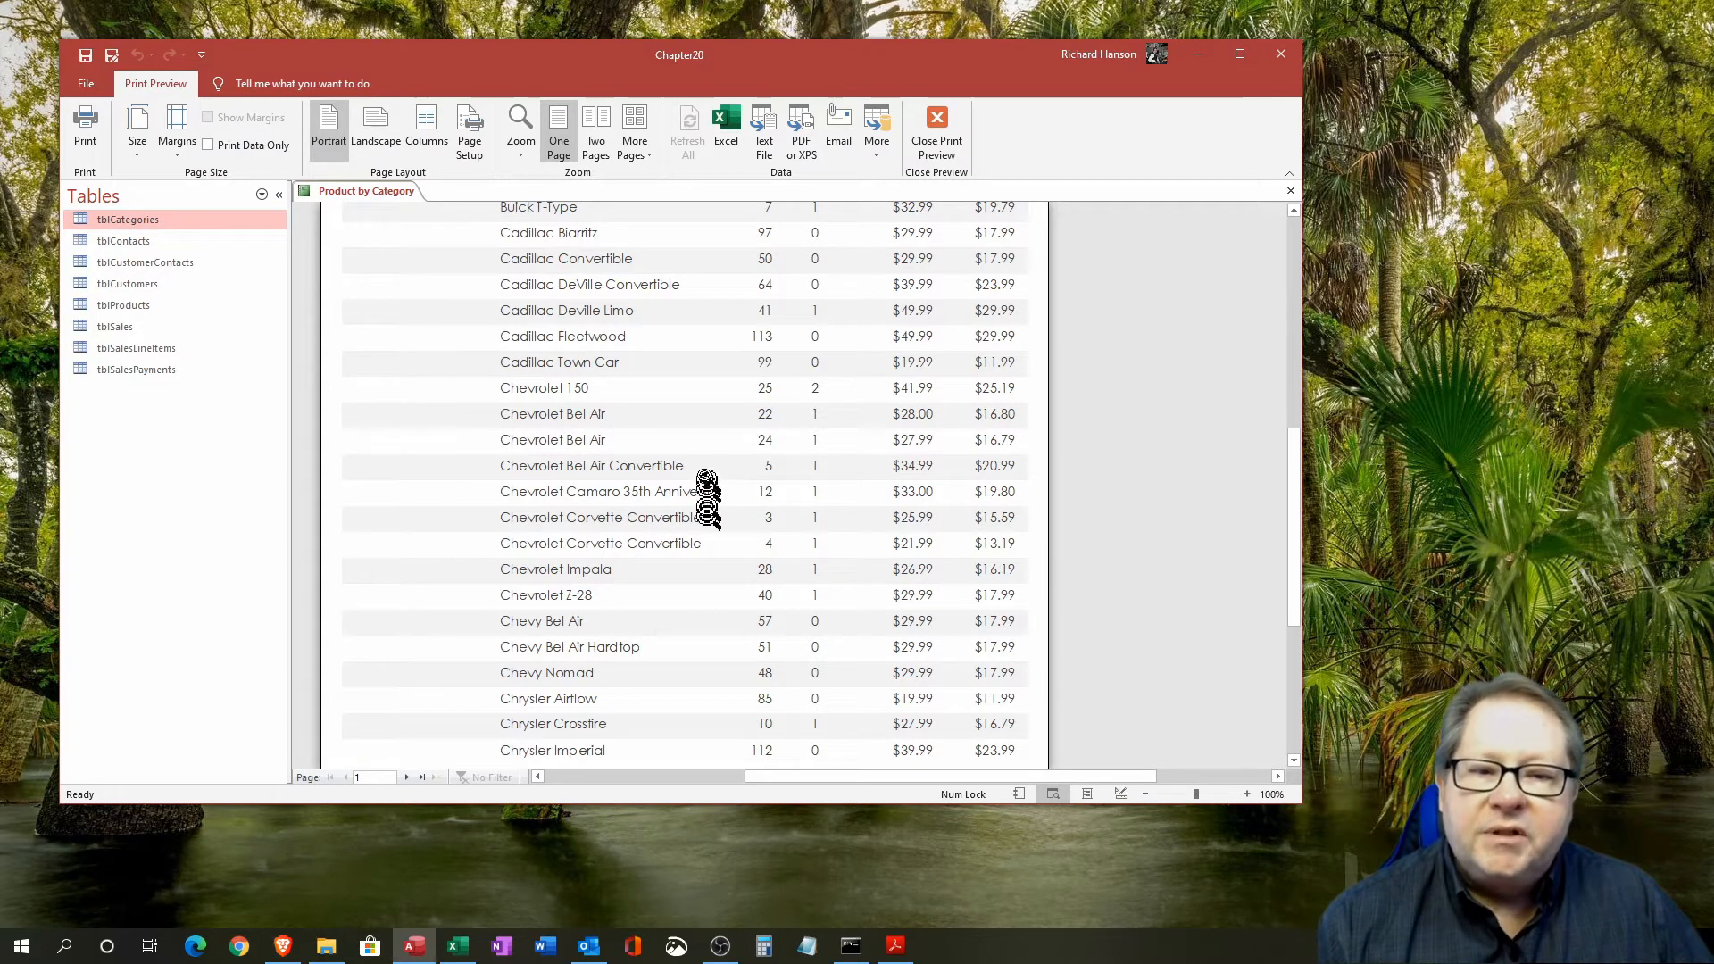
{"action": "scroll", "coordinate": [827, 601], "scroll_direction": "up", "scroll_amount": 4}
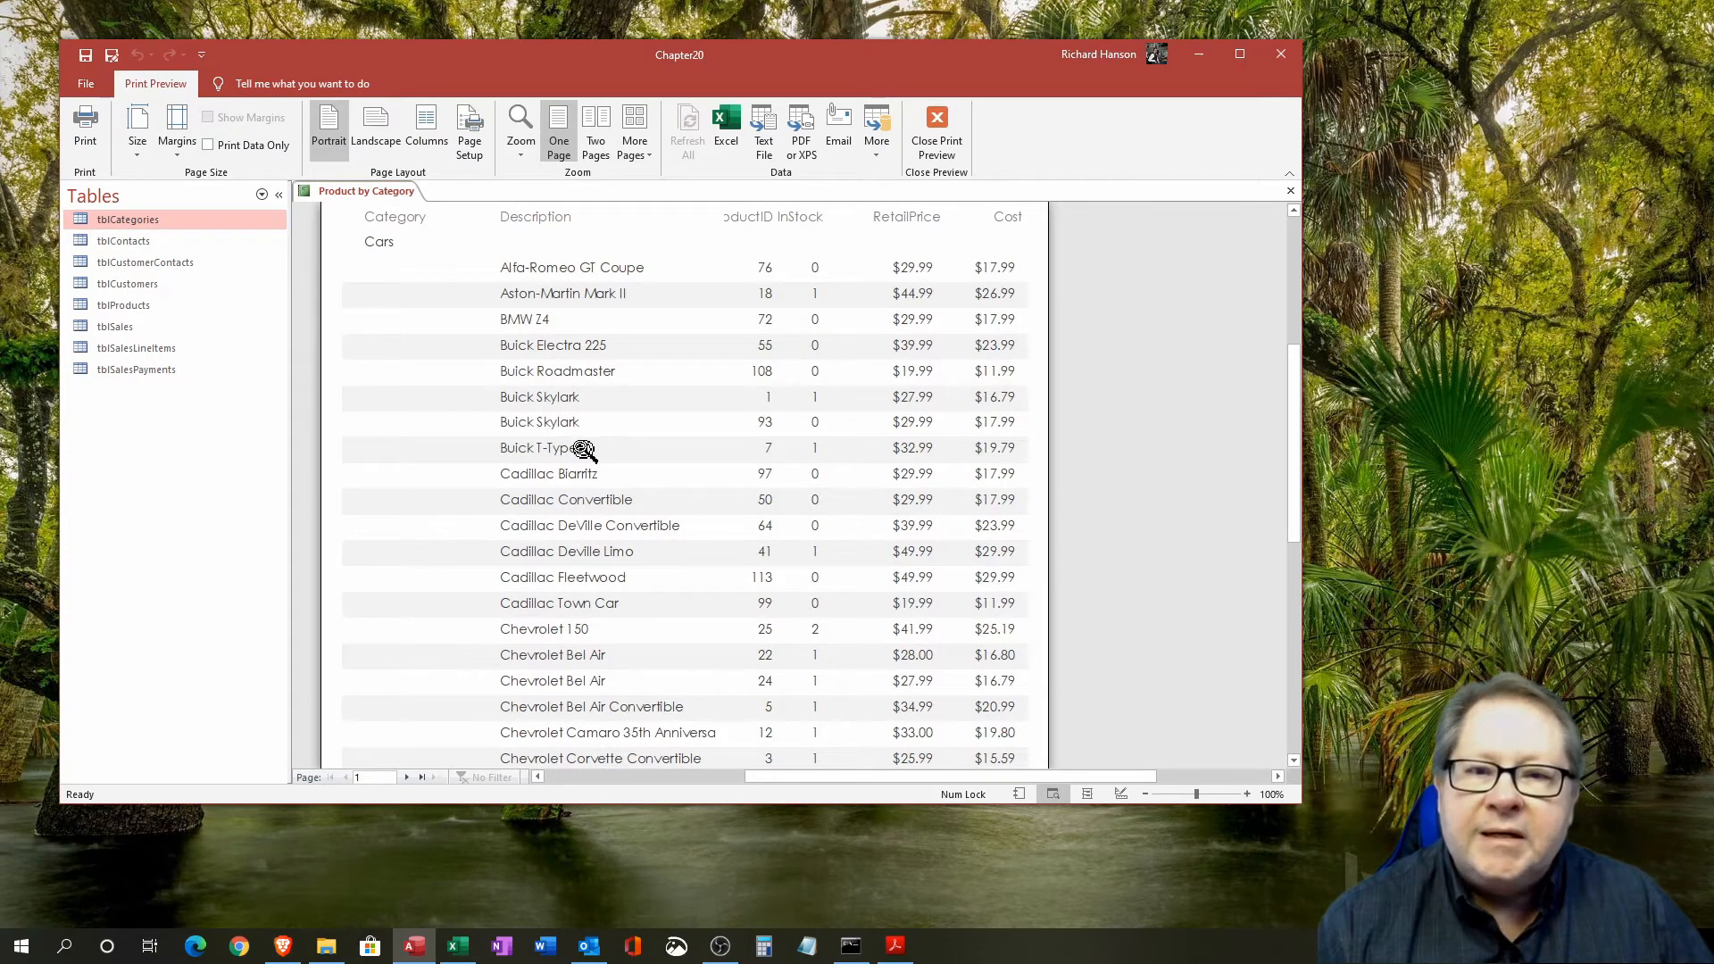
{"action": "scroll", "coordinate": [581, 437], "scroll_direction": "up", "scroll_amount": 1}
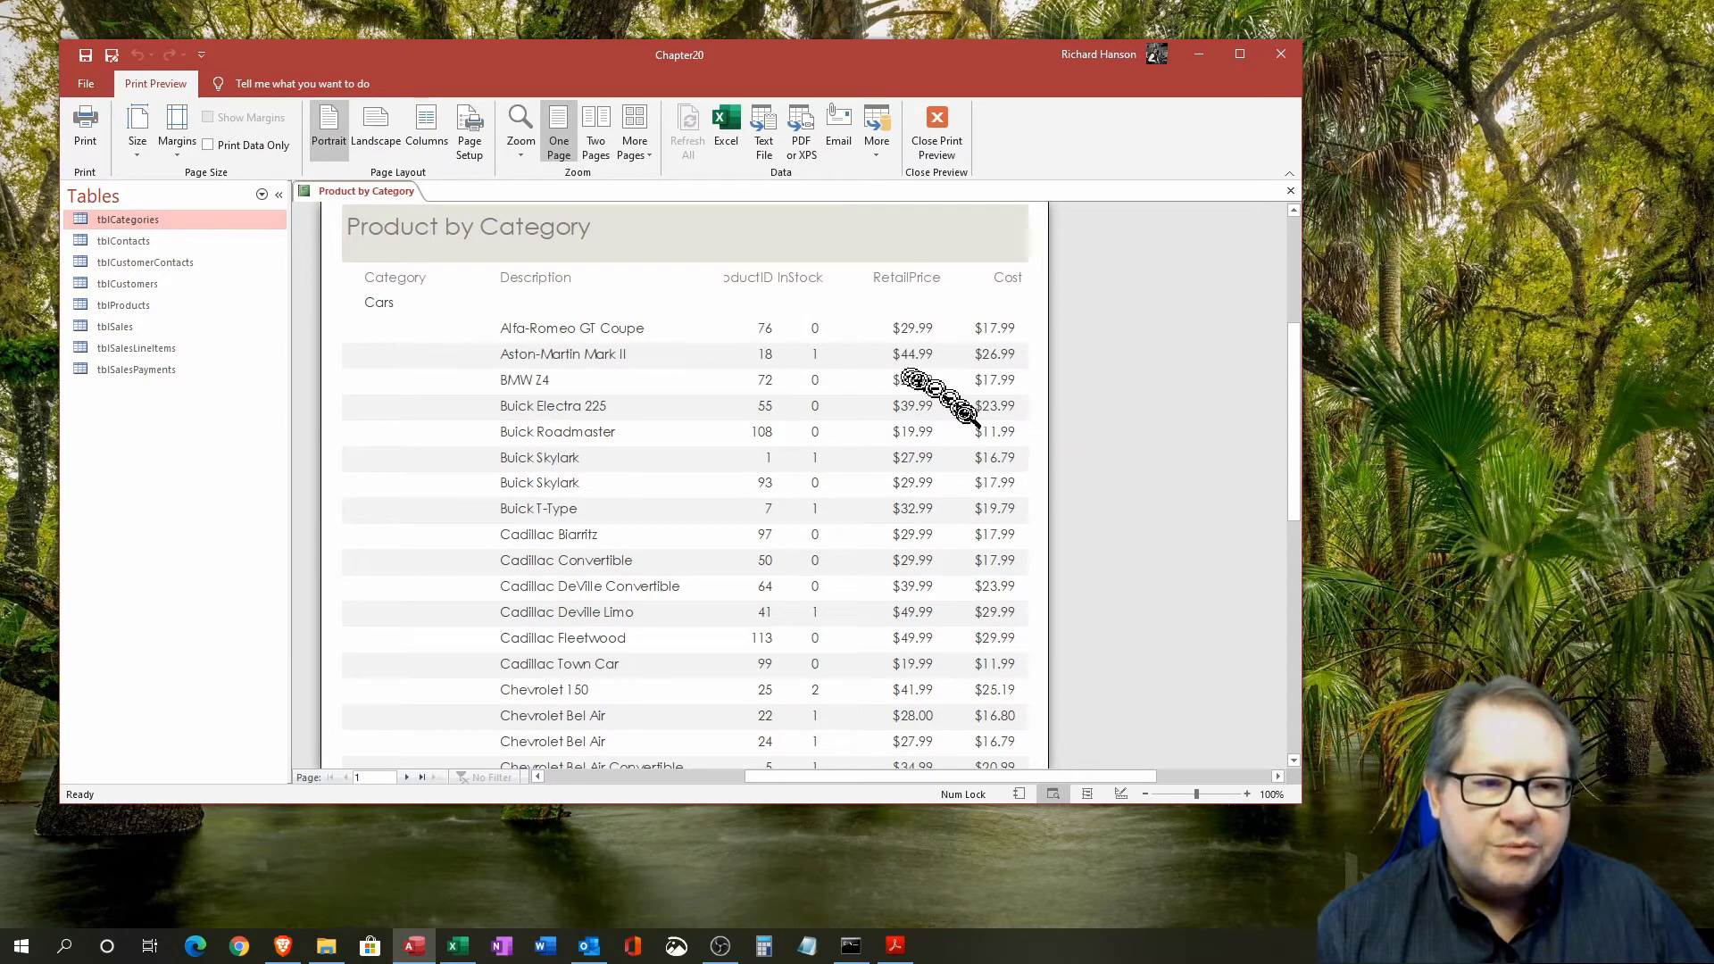
{"action": "scroll", "coordinate": [896, 562], "scroll_direction": "down", "scroll_amount": 6}
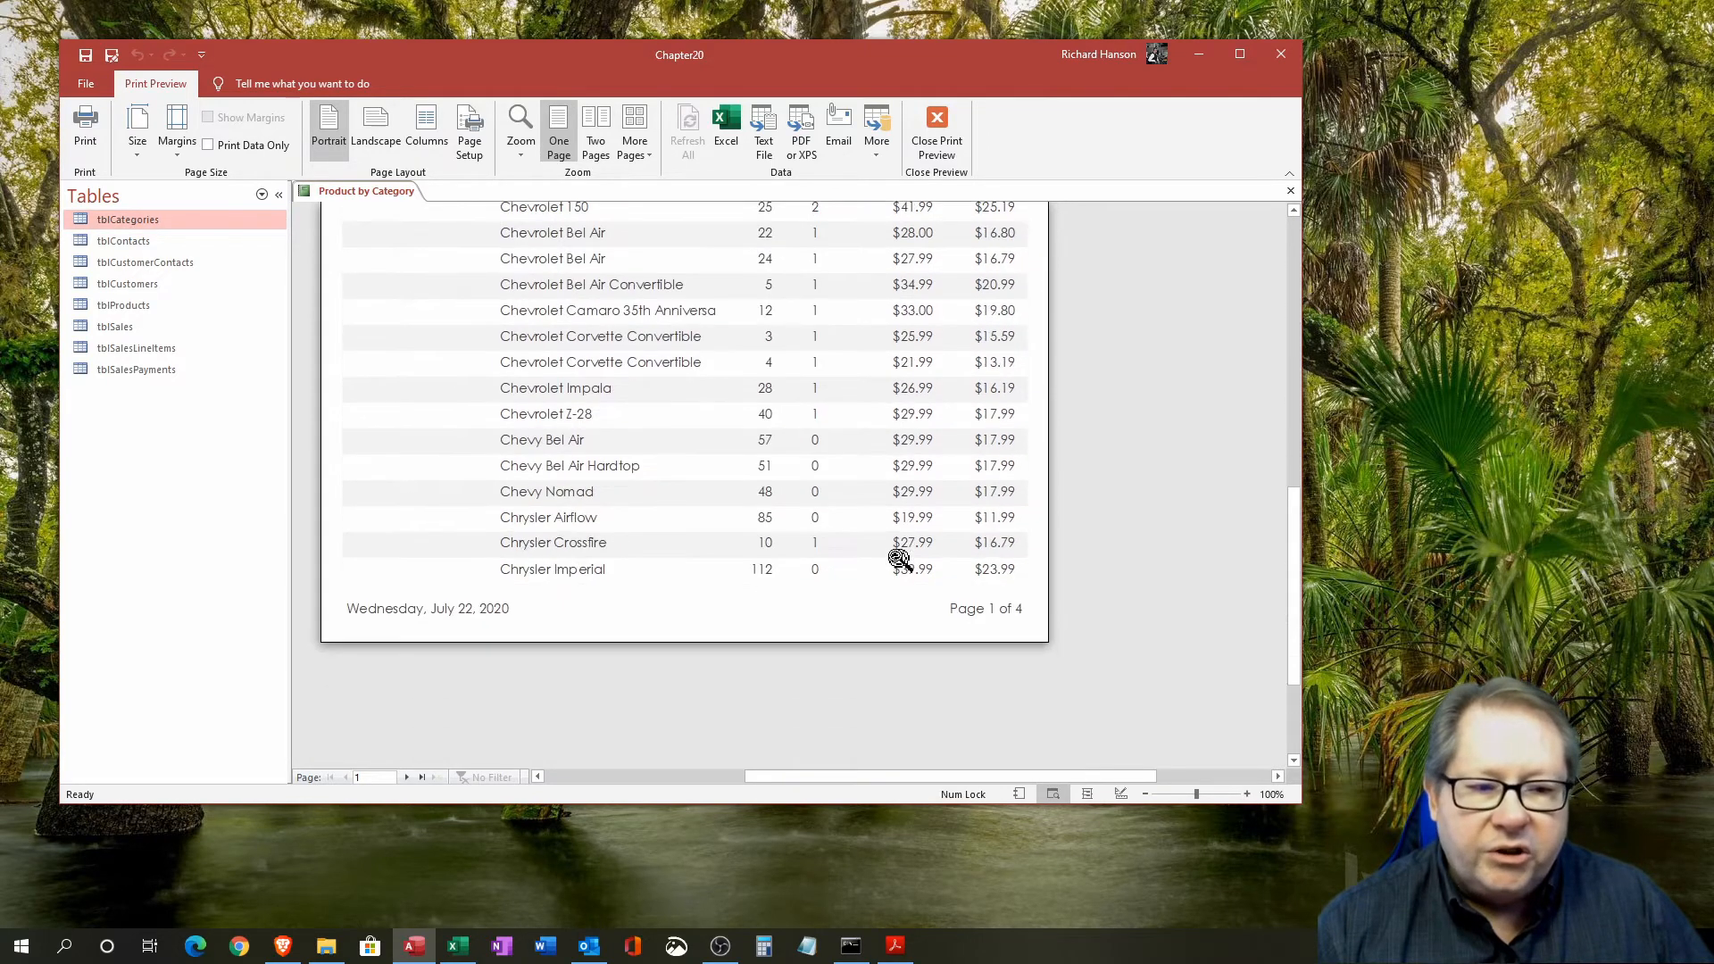
{"action": "left_click", "coordinate": [407, 776]}
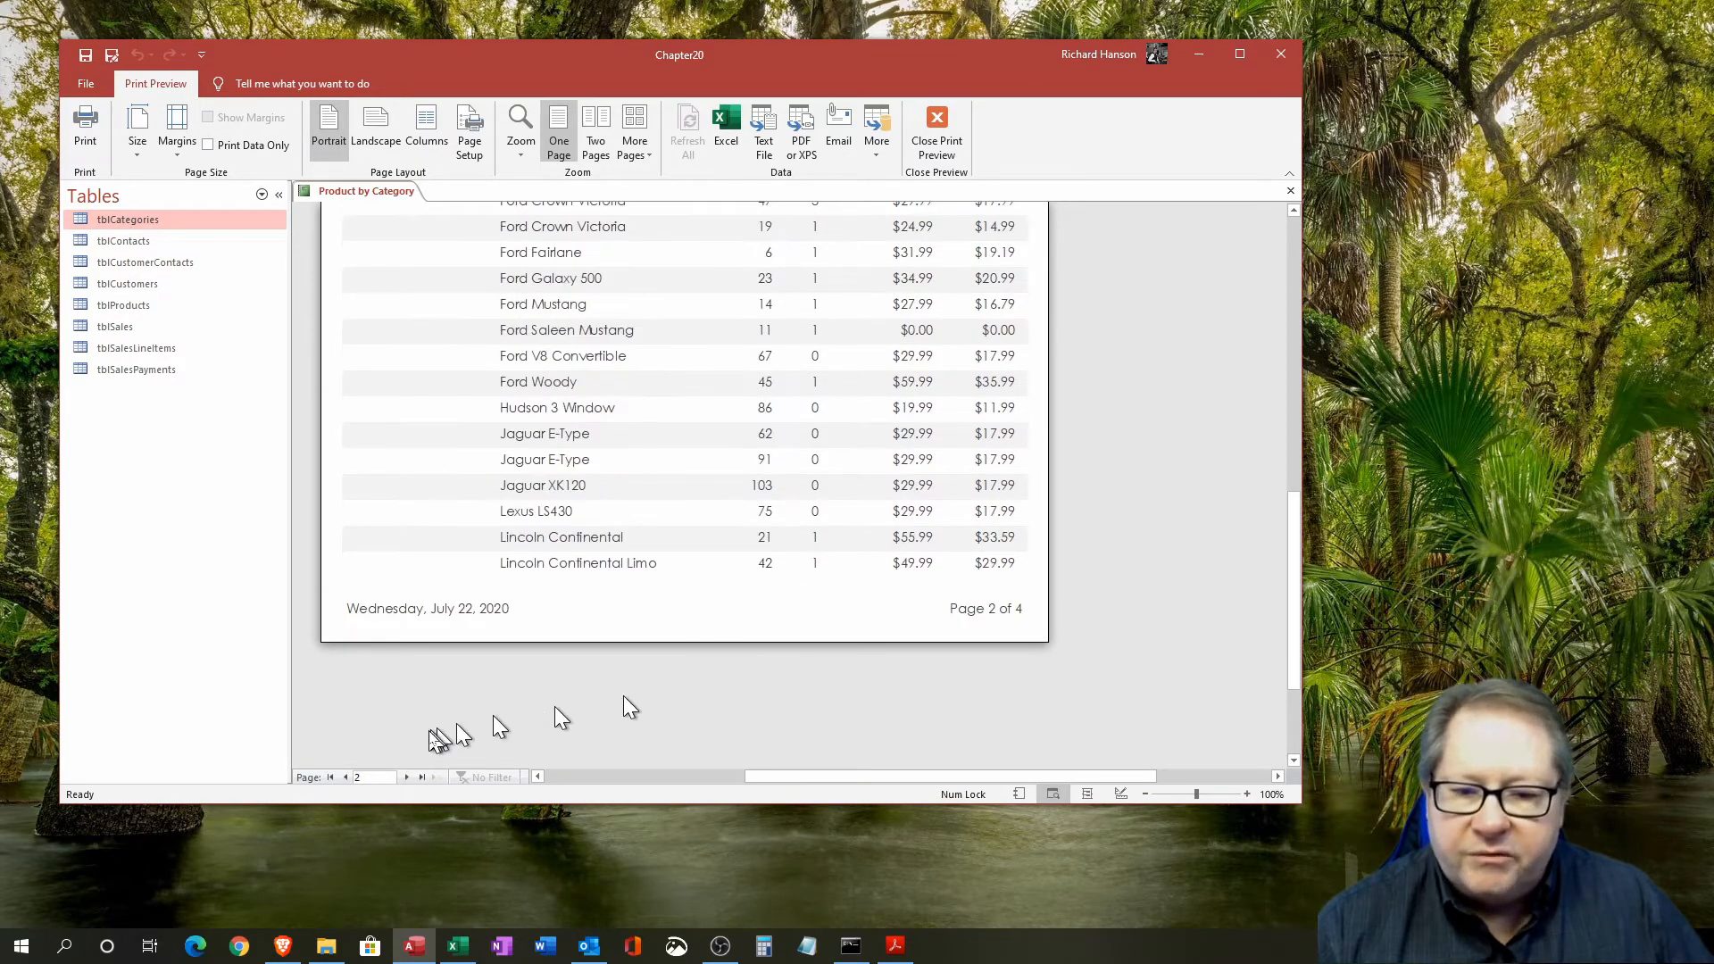
{"action": "scroll", "coordinate": [782, 500], "scroll_direction": "up", "scroll_amount": 5}
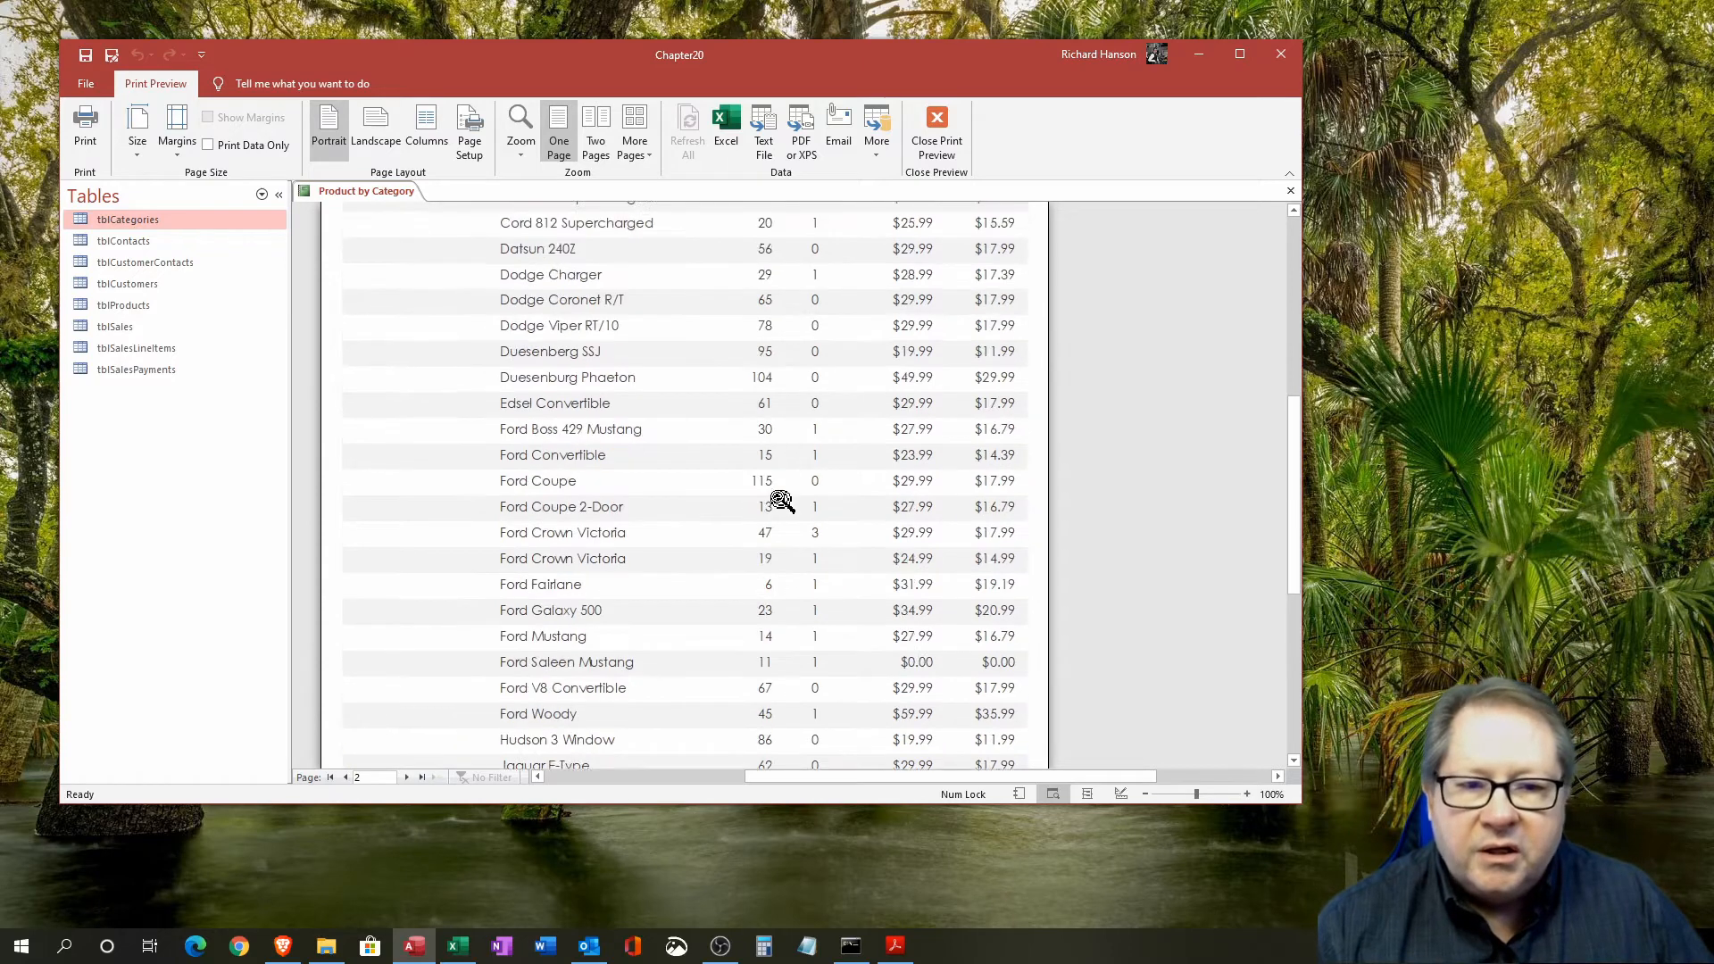
{"action": "scroll", "coordinate": [782, 500], "scroll_direction": "up", "scroll_amount": 3}
{"action": "scroll", "coordinate": [789, 501], "scroll_direction": "down", "scroll_amount": 5}
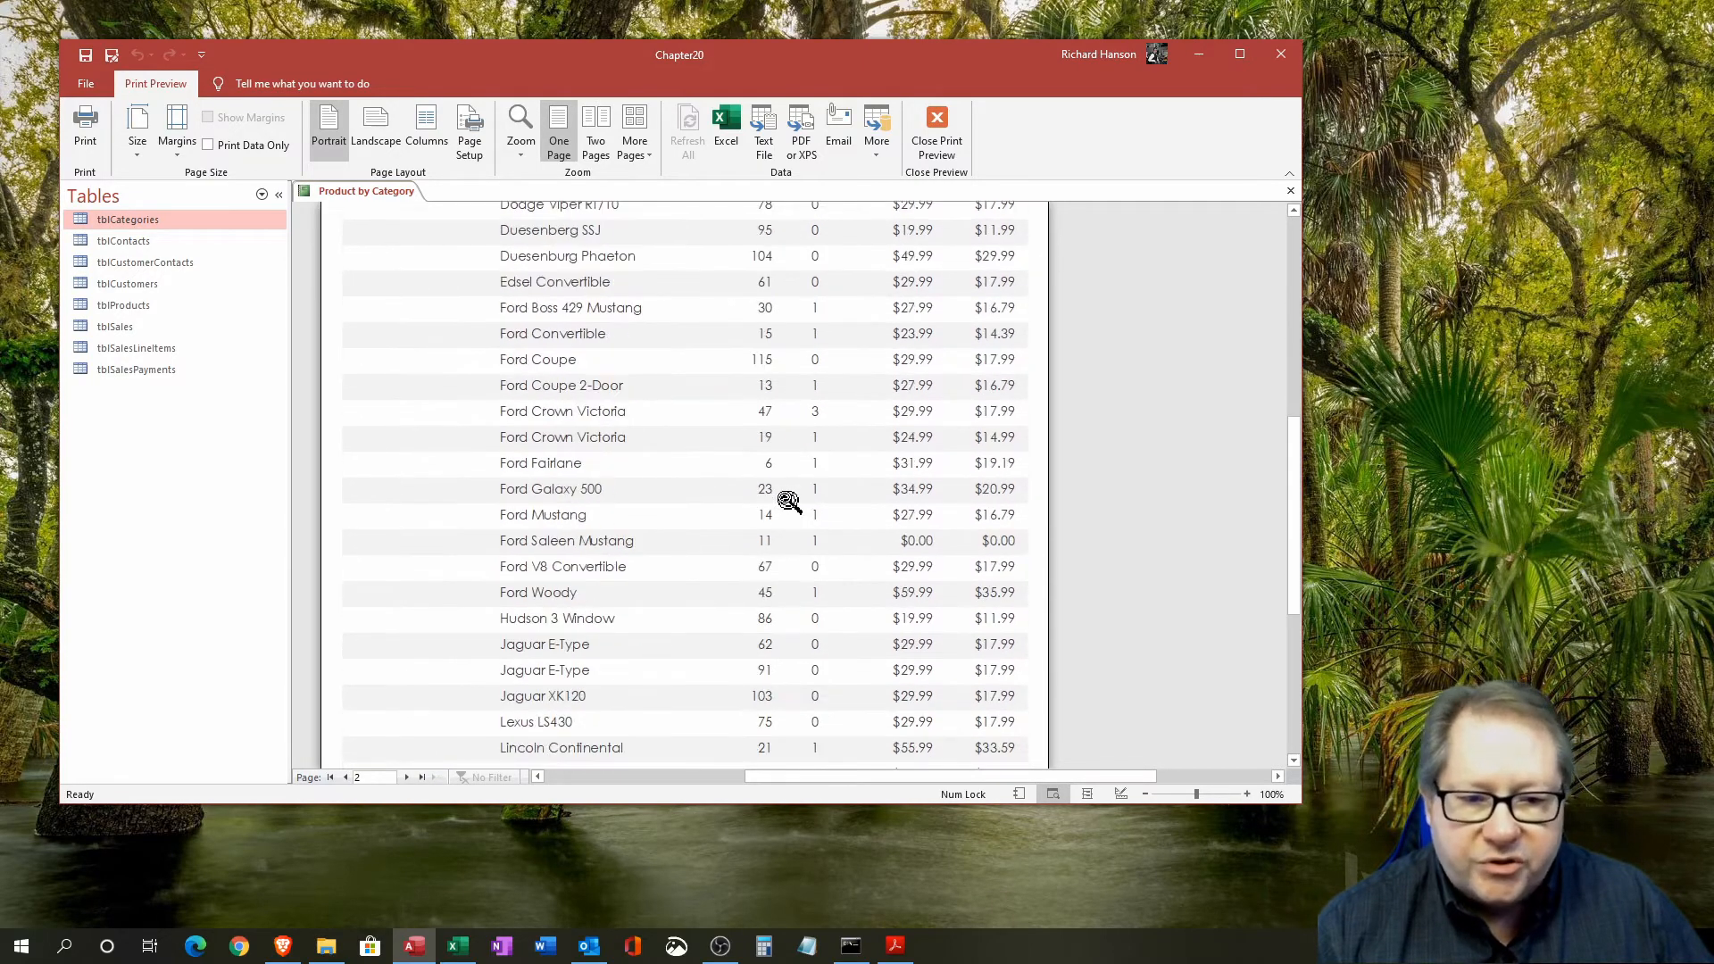
Examine the records on pages 2 and 3 of the print preview, then close the preview and return to the report's Design View.
{"action": "scroll", "coordinate": [789, 502], "scroll_direction": "down", "scroll_amount": 3}
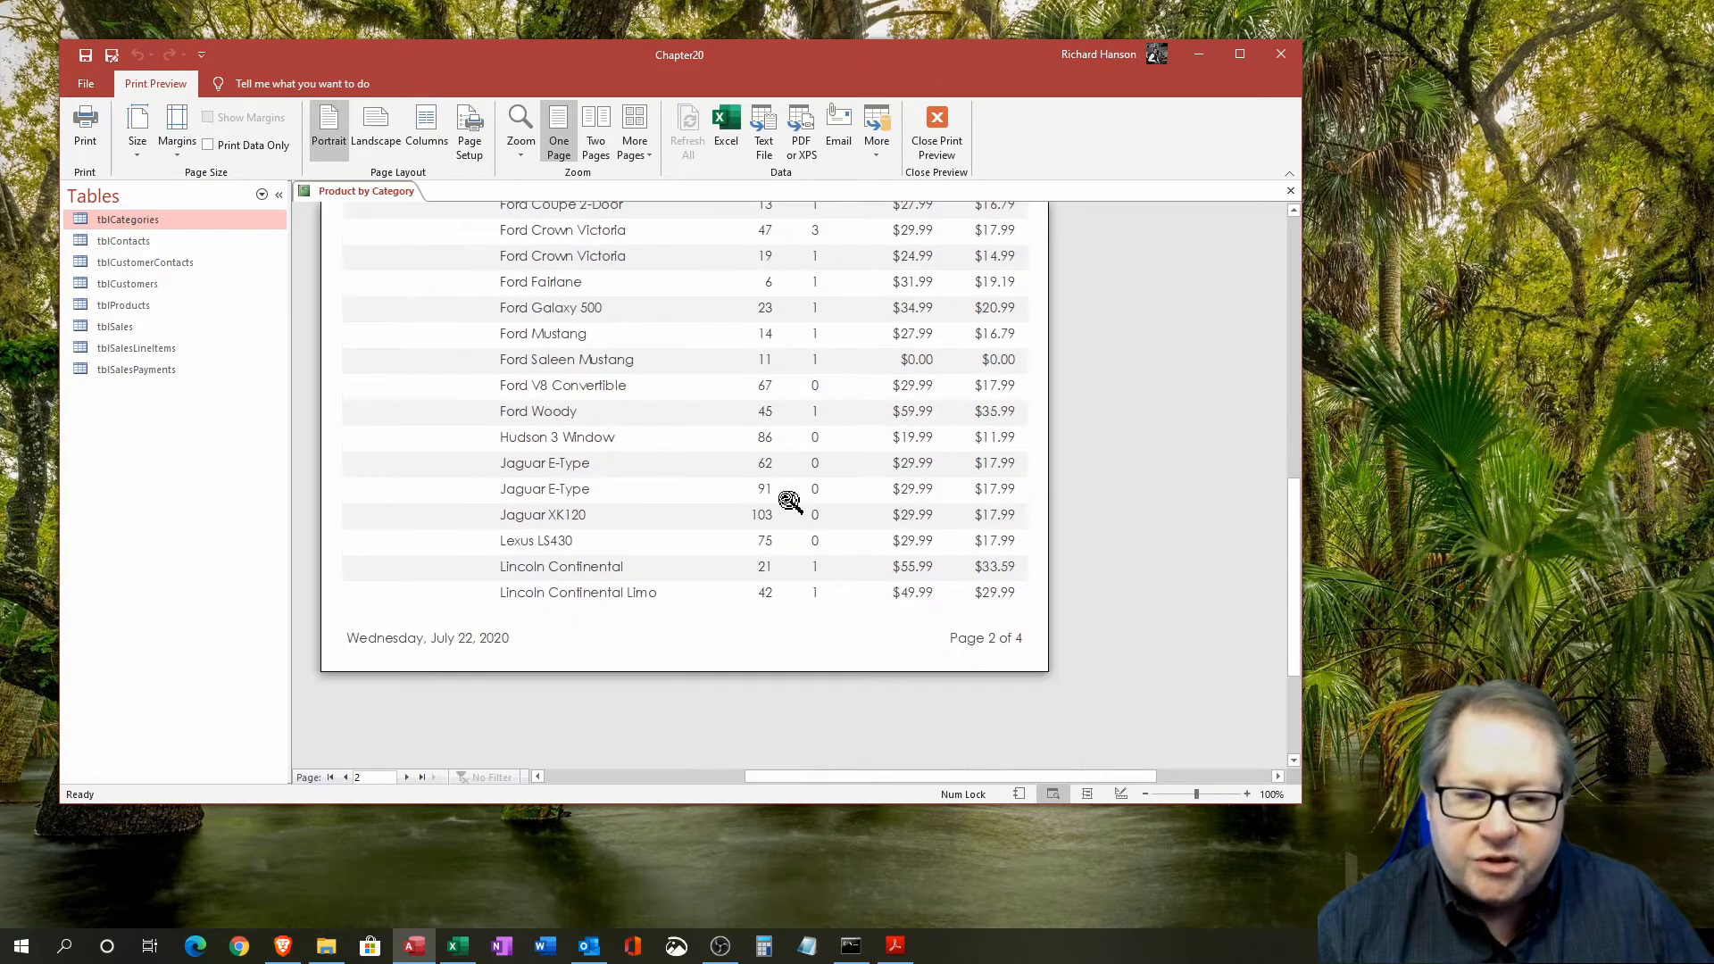
{"action": "left_click", "coordinate": [407, 777]}
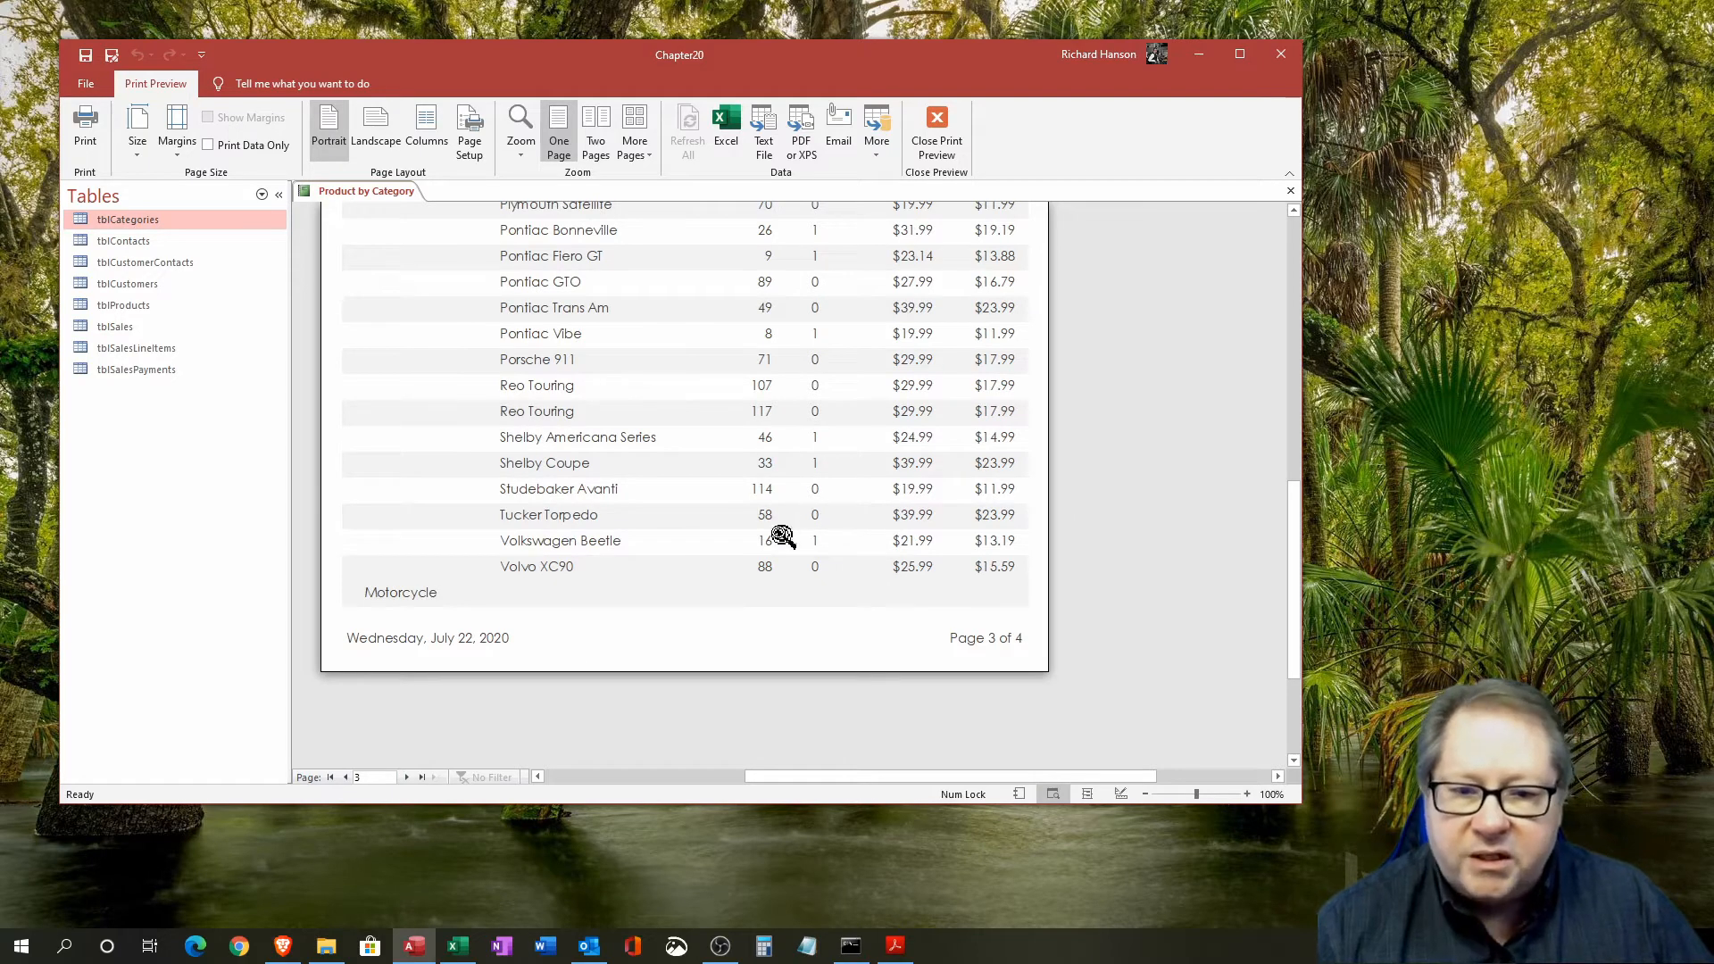
{"action": "scroll", "coordinate": [783, 528], "scroll_direction": "up", "scroll_amount": 5}
{"action": "scroll", "coordinate": [784, 529], "scroll_direction": "up", "scroll_amount": 2}
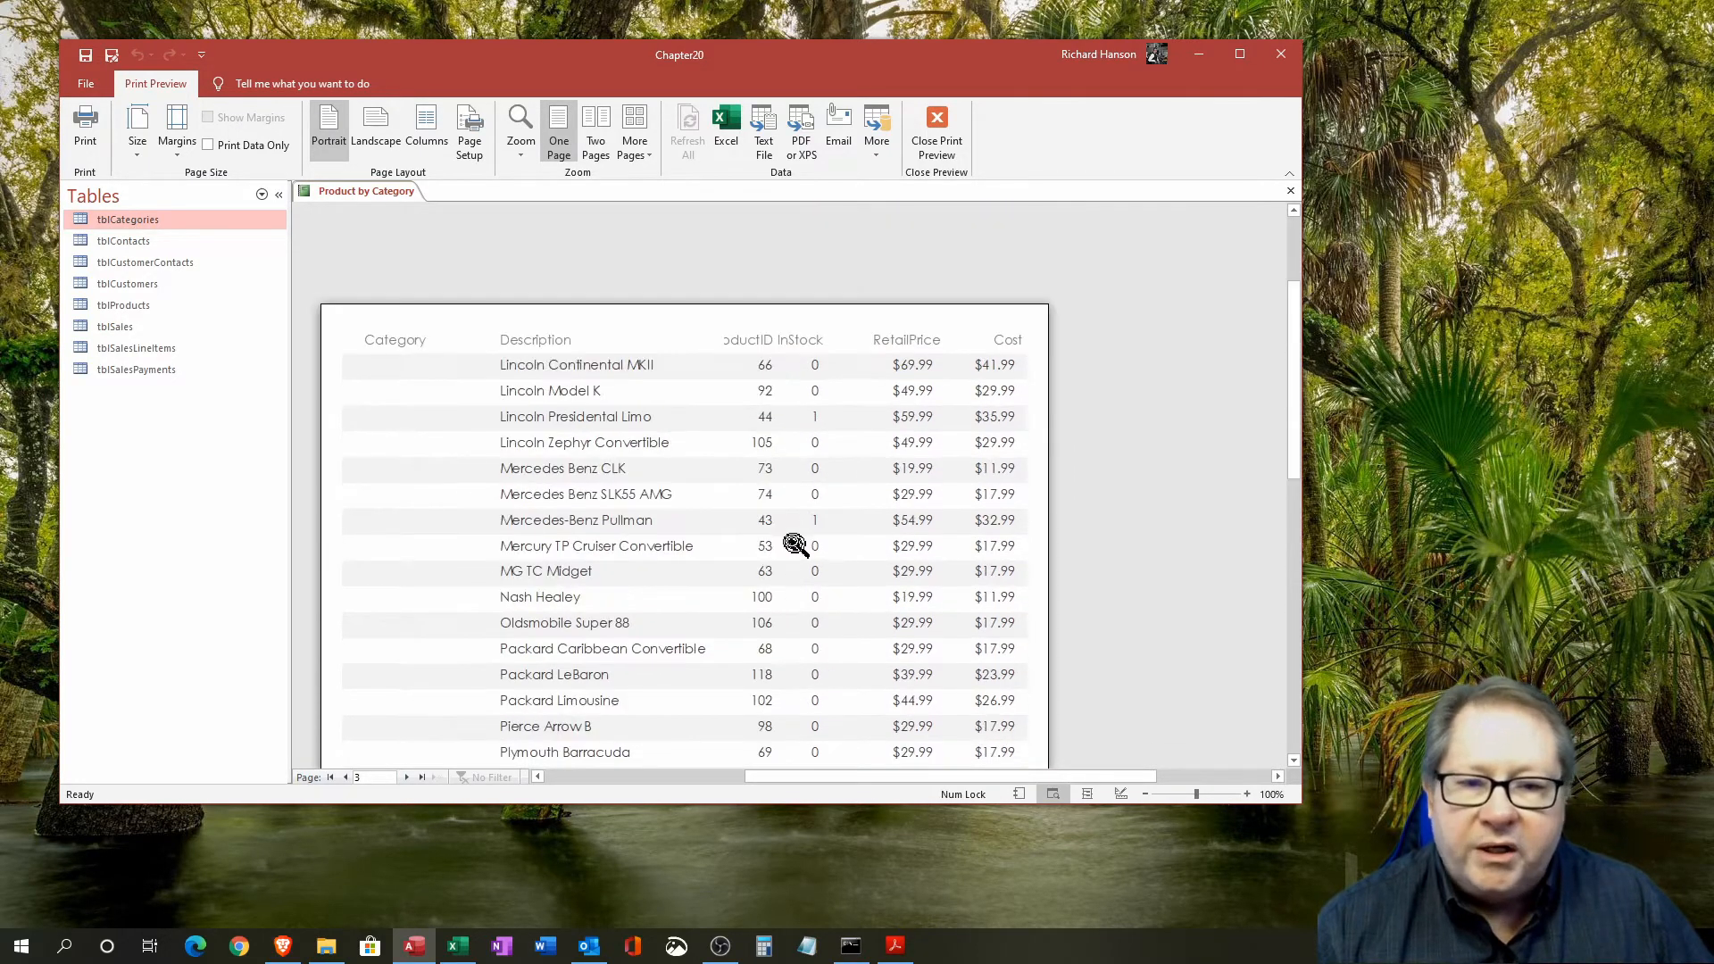
{"action": "left_click", "coordinate": [936, 134]}
{"action": "left_click", "coordinate": [86, 154]}
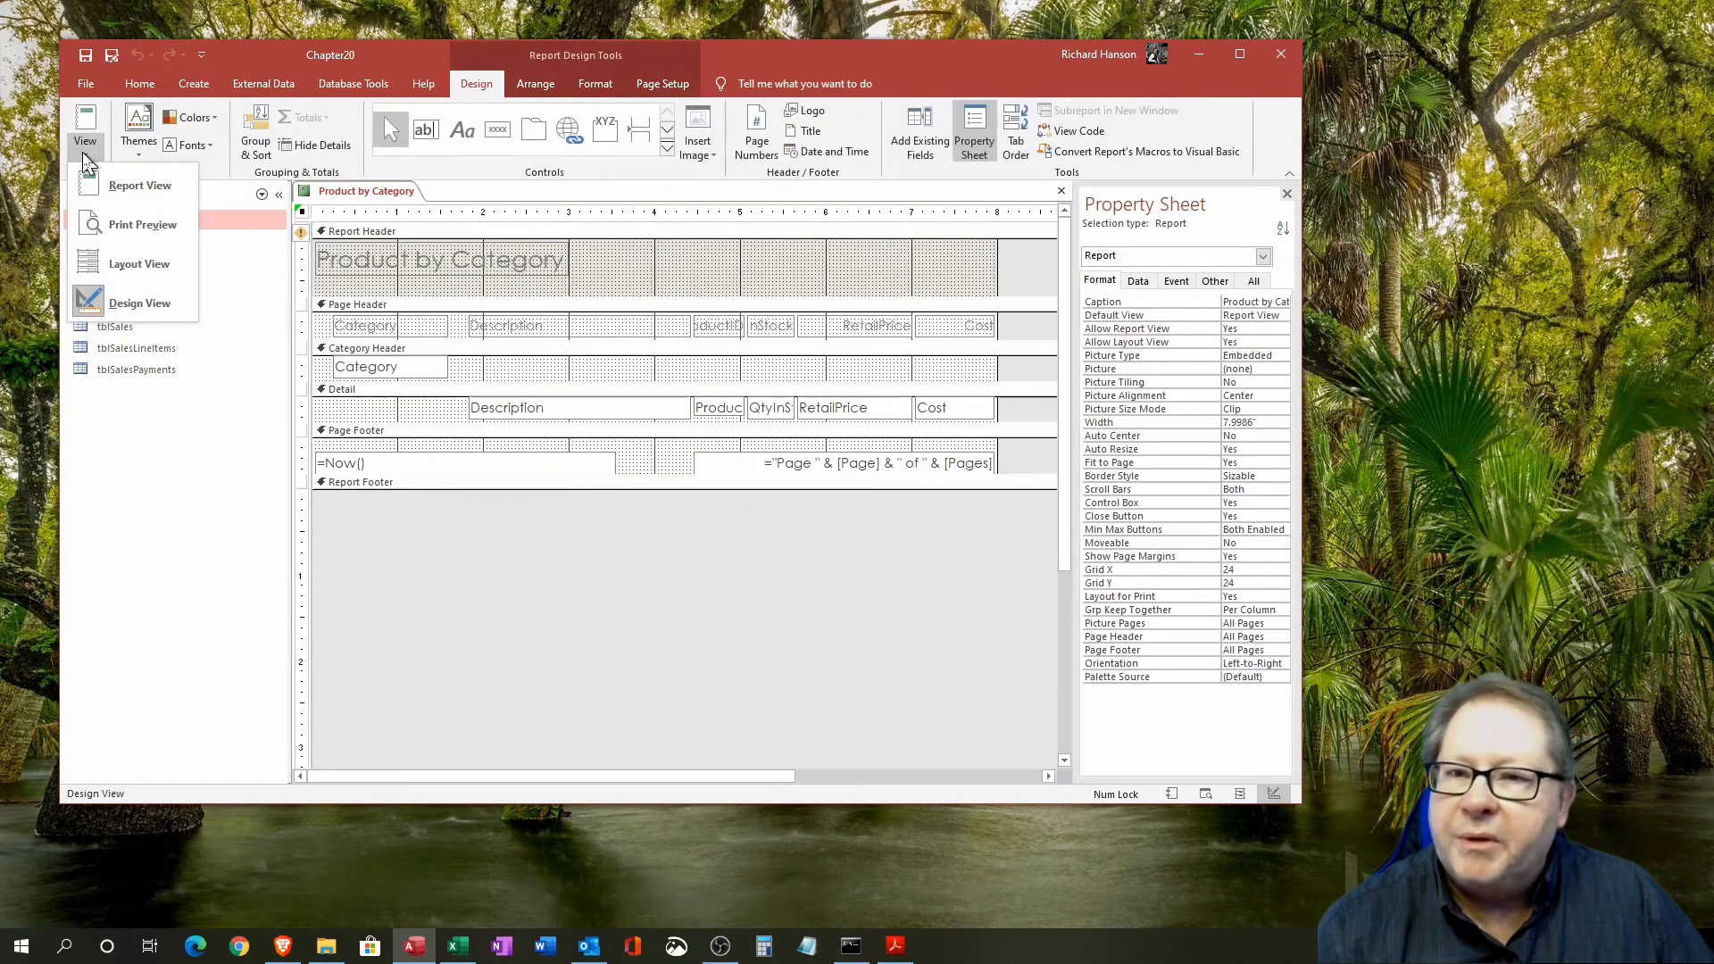
{"action": "left_click", "coordinate": [134, 302]}
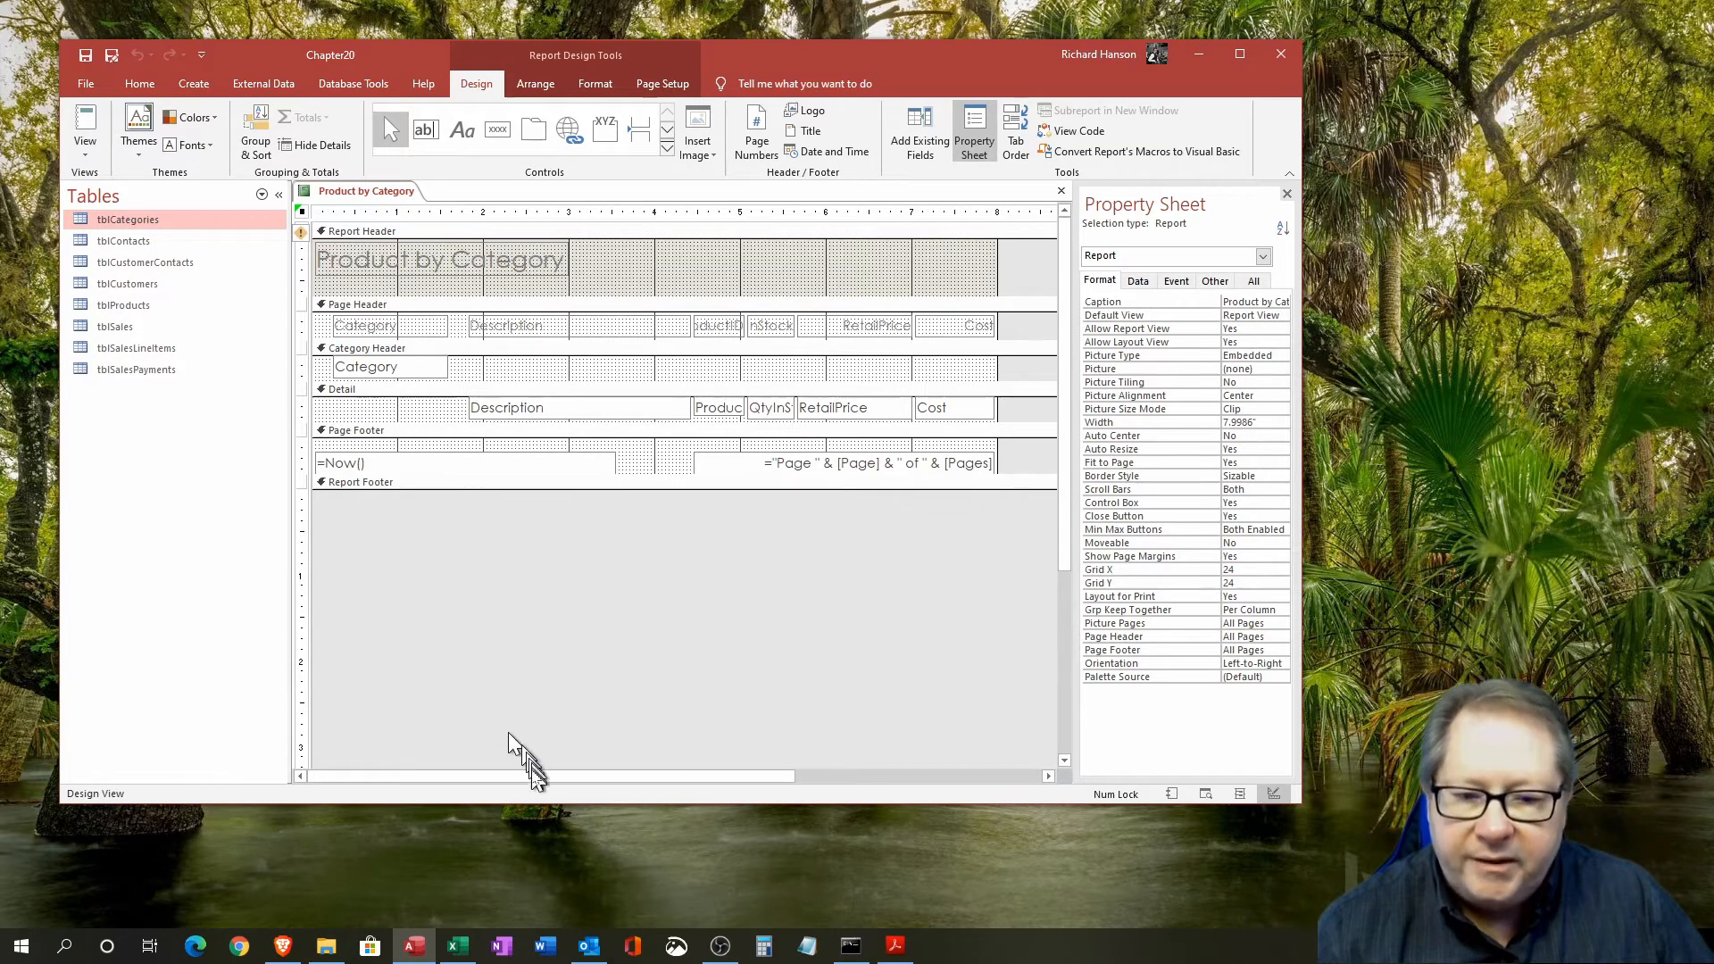
Narrow the Category heading label to about 0.875" and extend the Description heading and text box leftward to about 3.25" wide.
{"action": "left_click", "coordinate": [435, 326]}
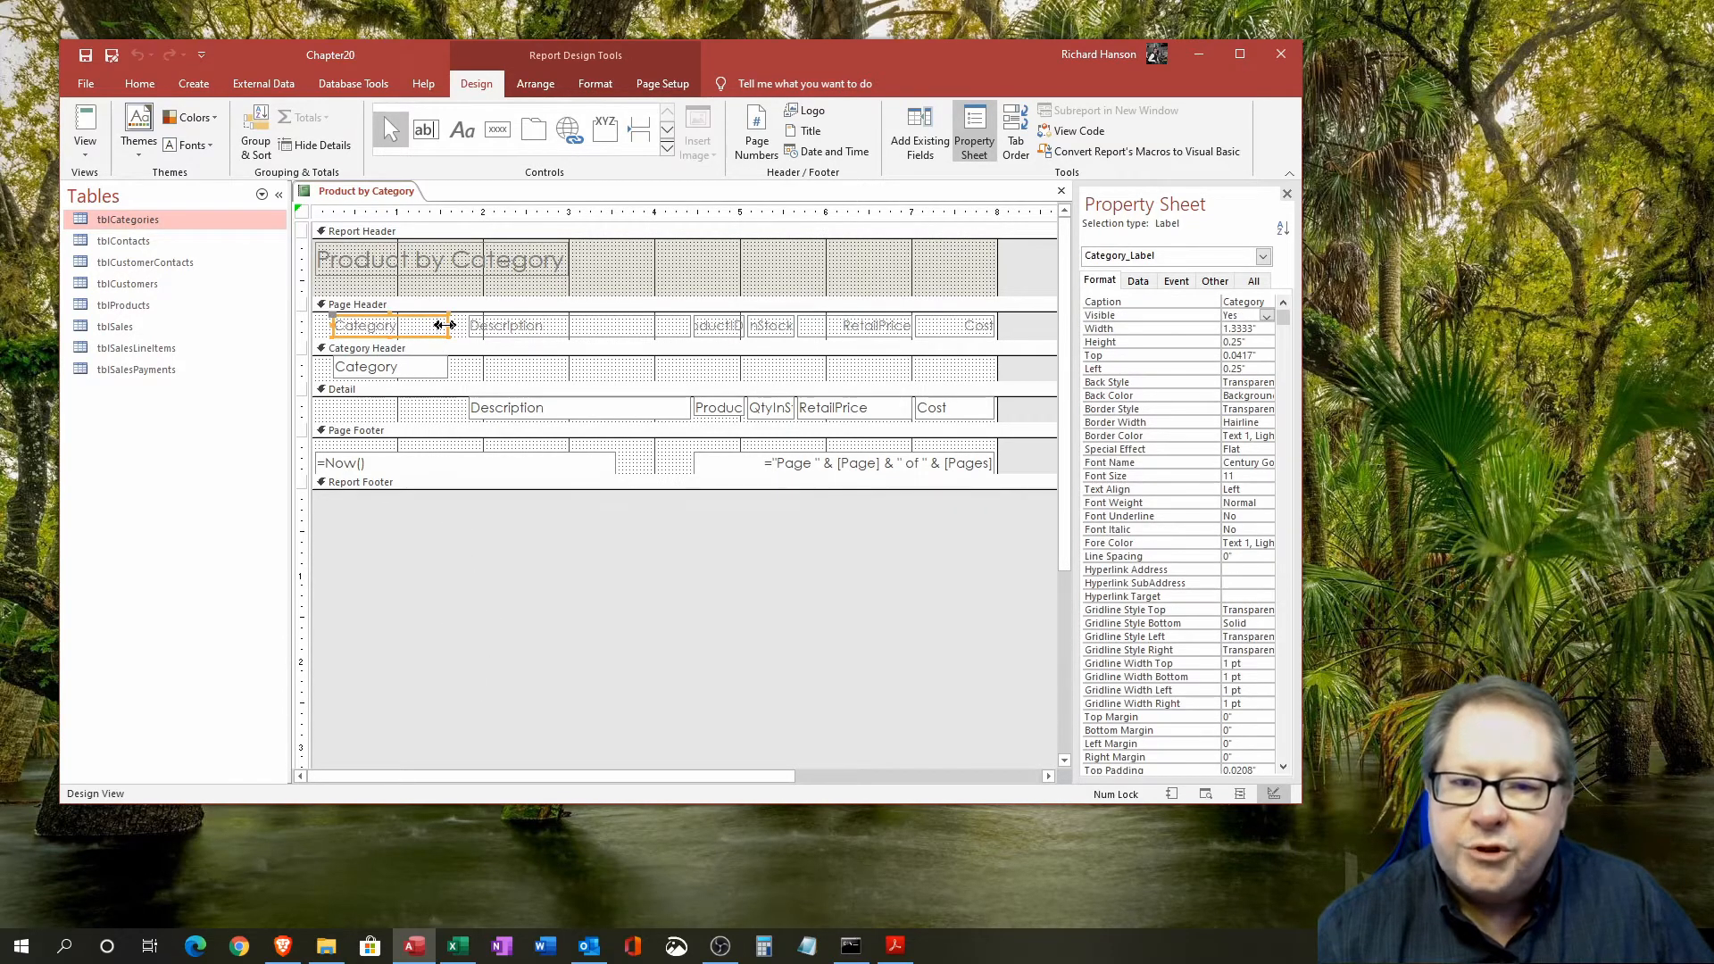
{"action": "left_click_drag", "start_coordinate": [443, 325], "coordinate": [409, 326]}
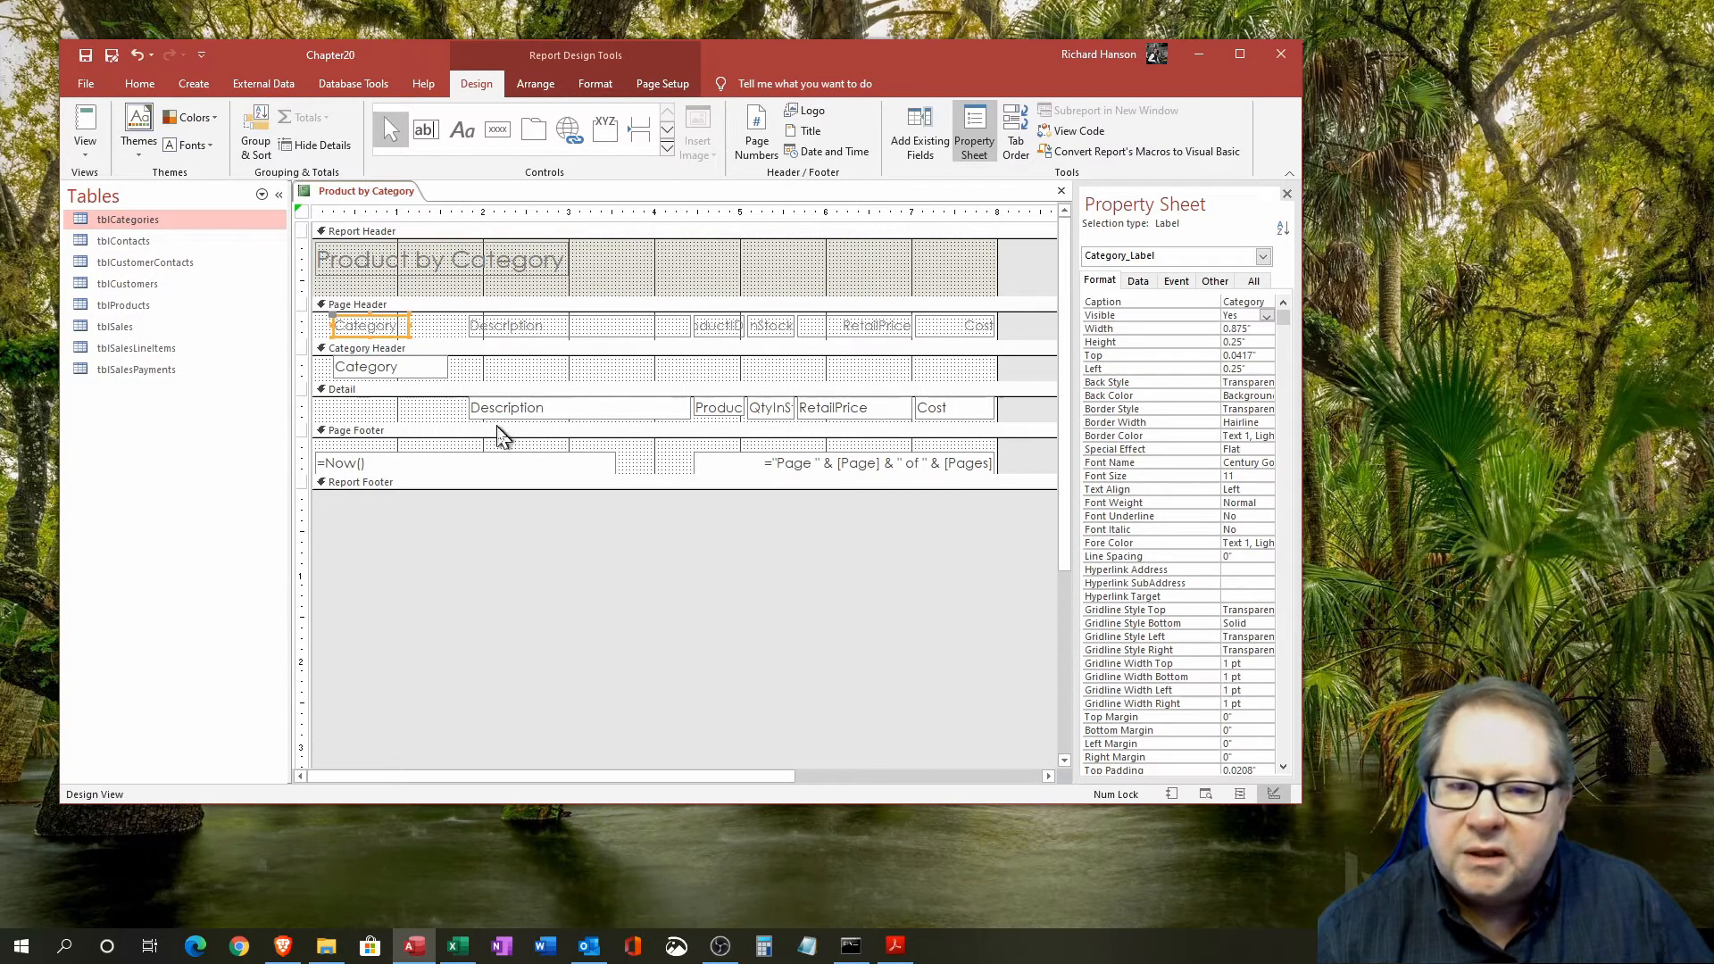
{"action": "left_click_drag", "start_coordinate": [502, 435], "coordinate": [518, 323]}
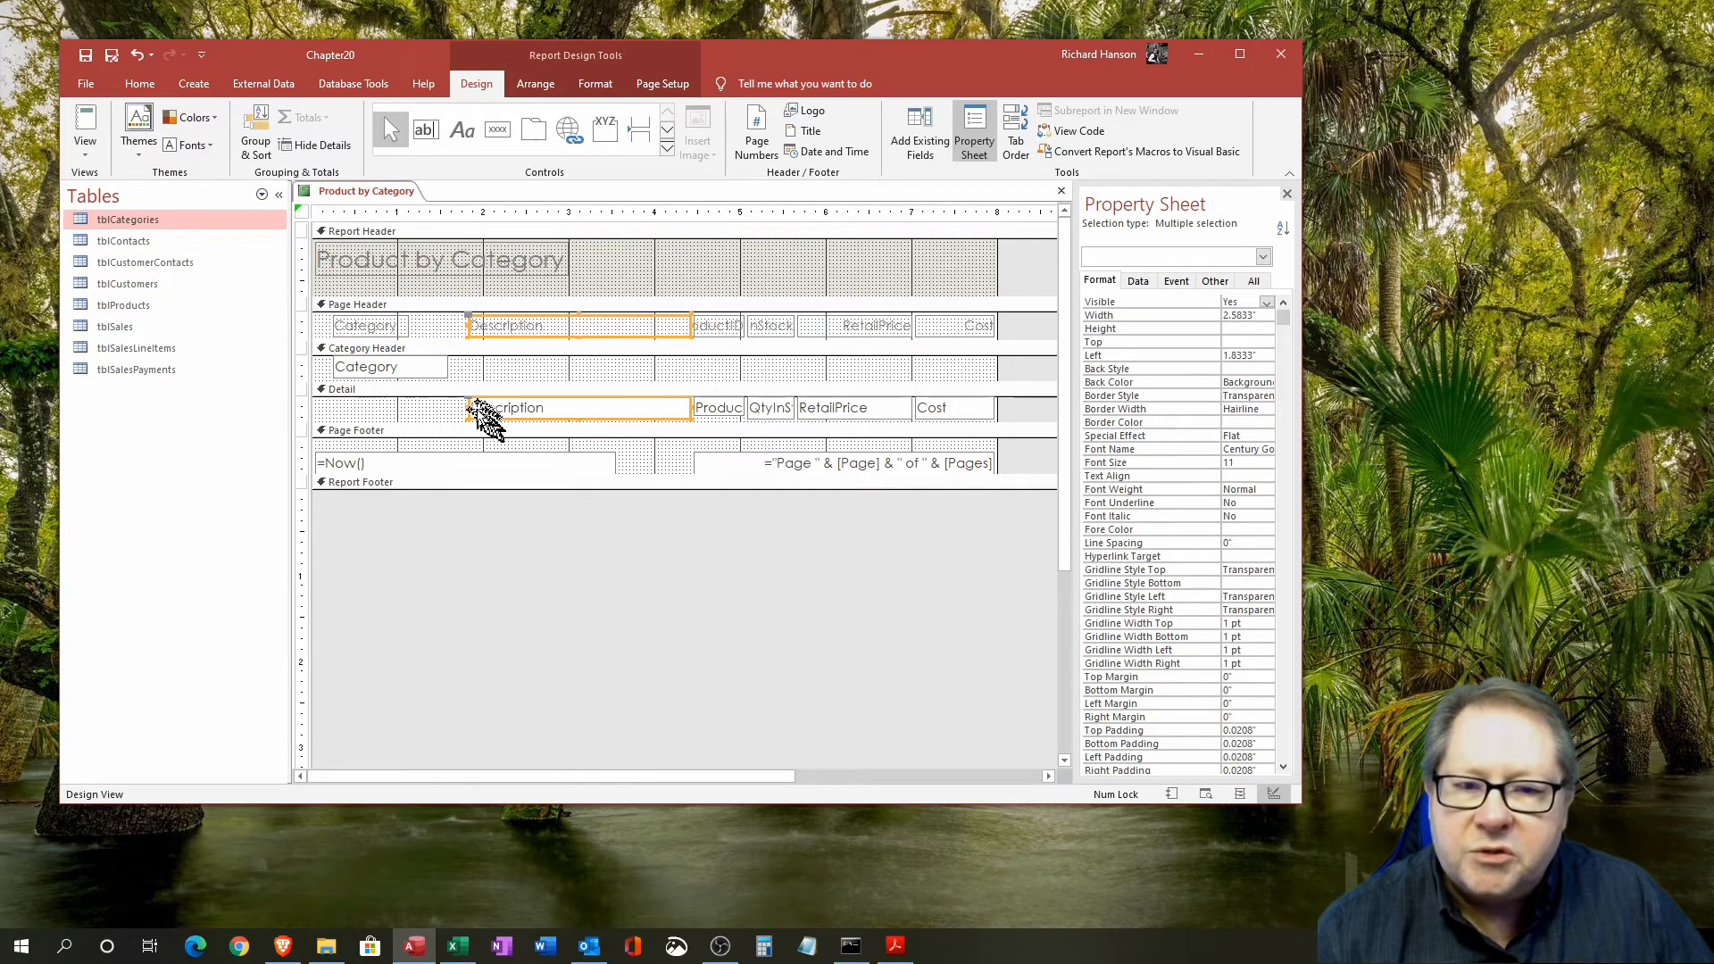
{"action": "left_click_drag", "start_coordinate": [468, 410], "coordinate": [411, 413]}
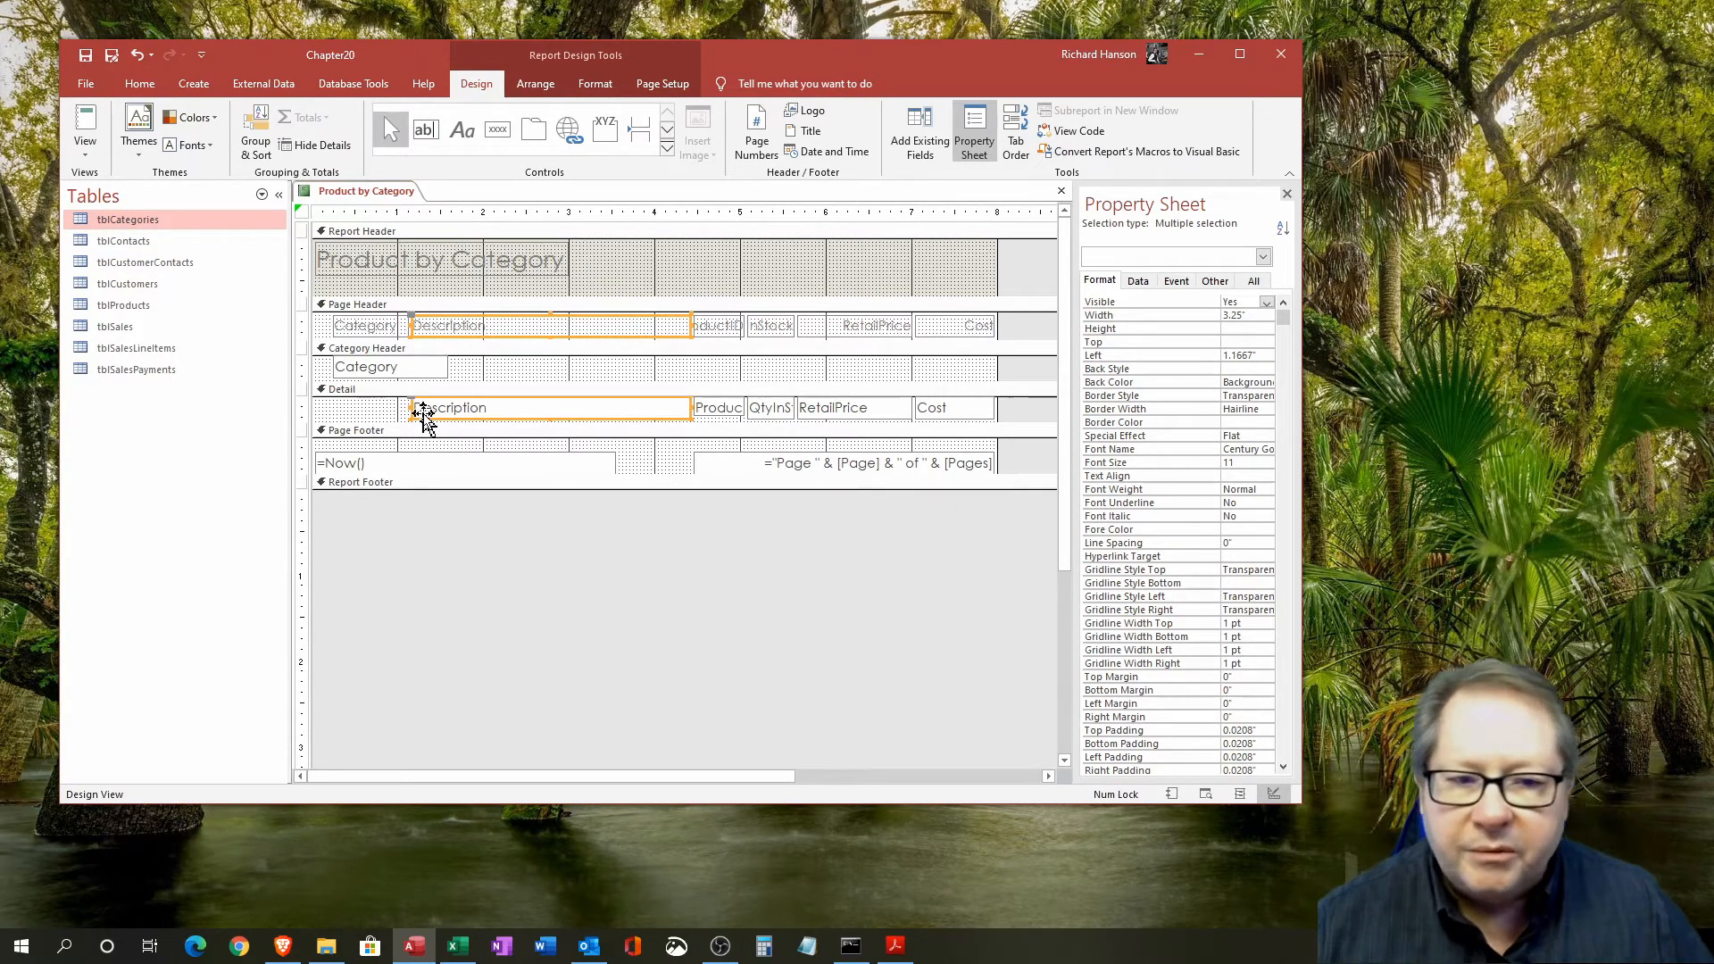
Widen the property sheet and set the ProductID heading label's caption to "ID".
{"action": "left_click", "coordinate": [717, 331]}
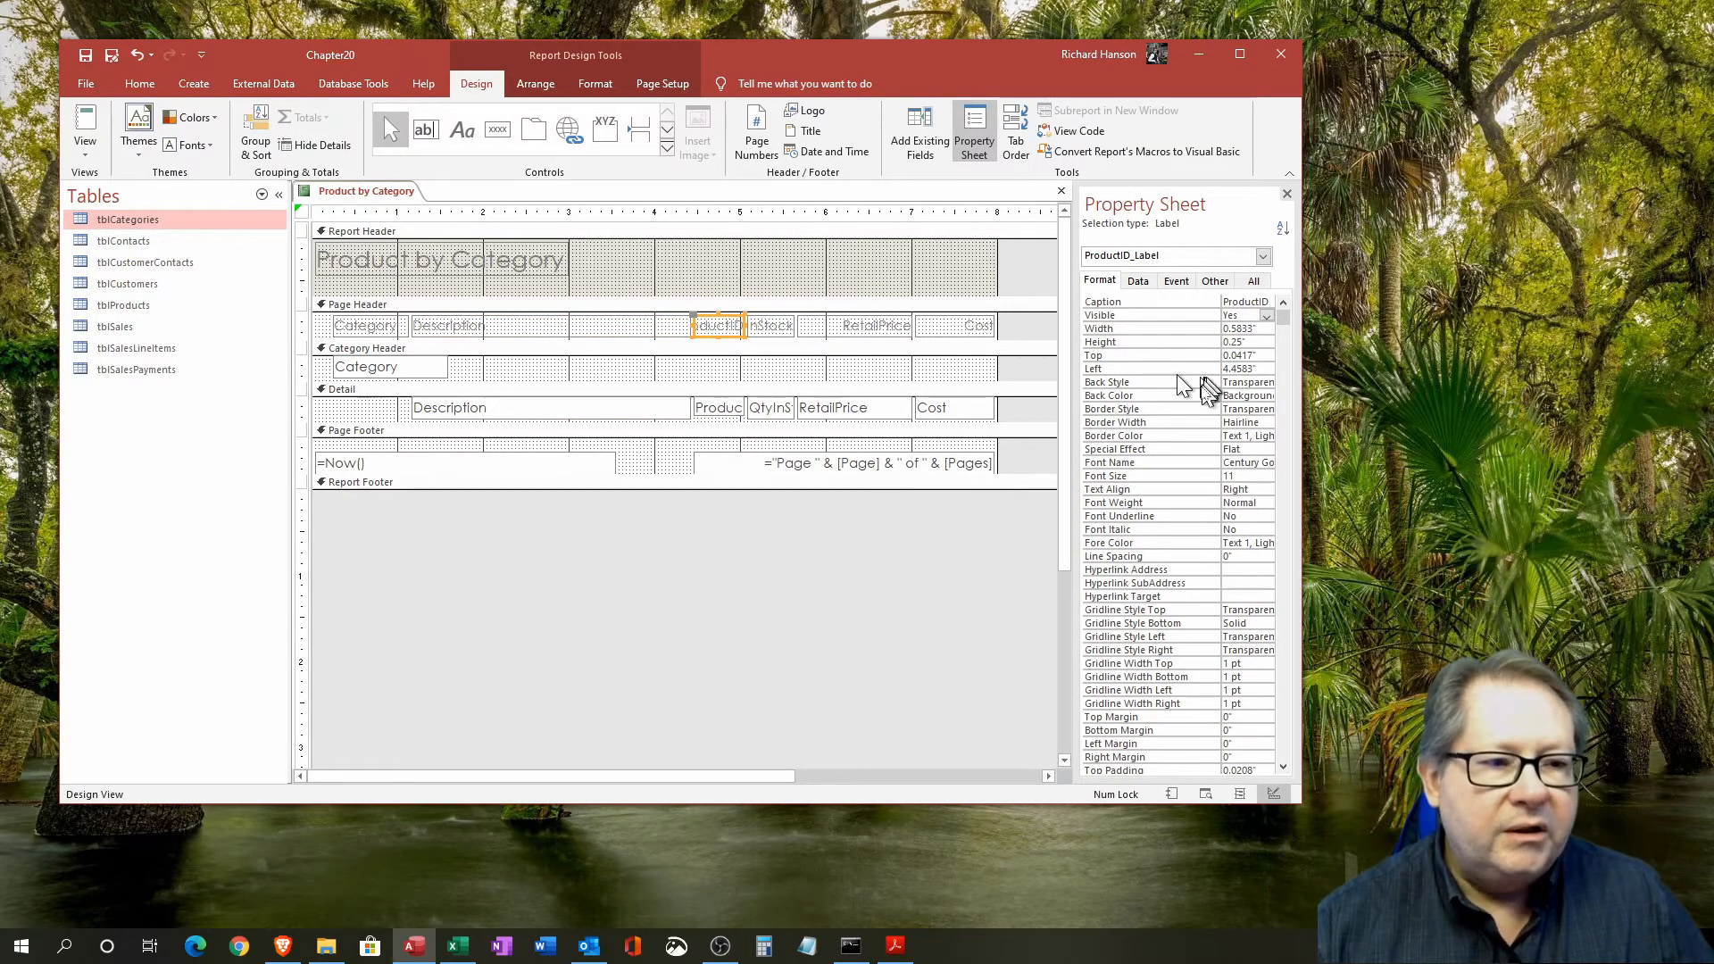
{"action": "left_click_drag", "start_coordinate": [1076, 503], "coordinate": [1017, 501]}
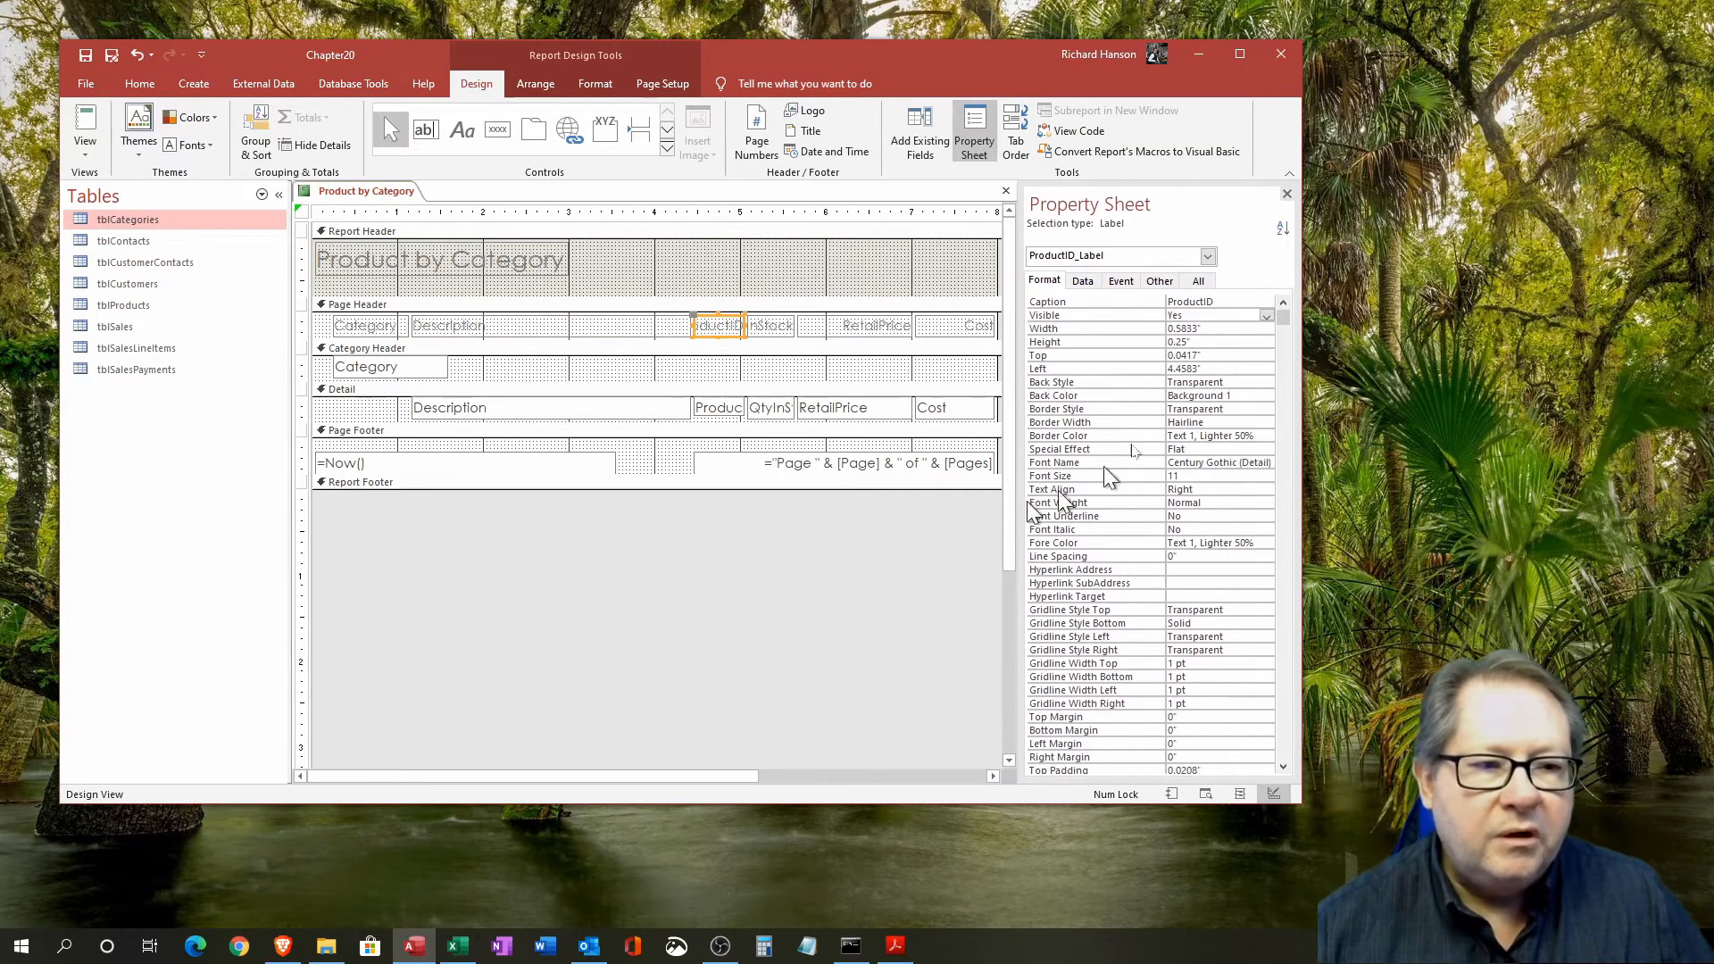
{"action": "left_click", "coordinate": [1151, 304]}
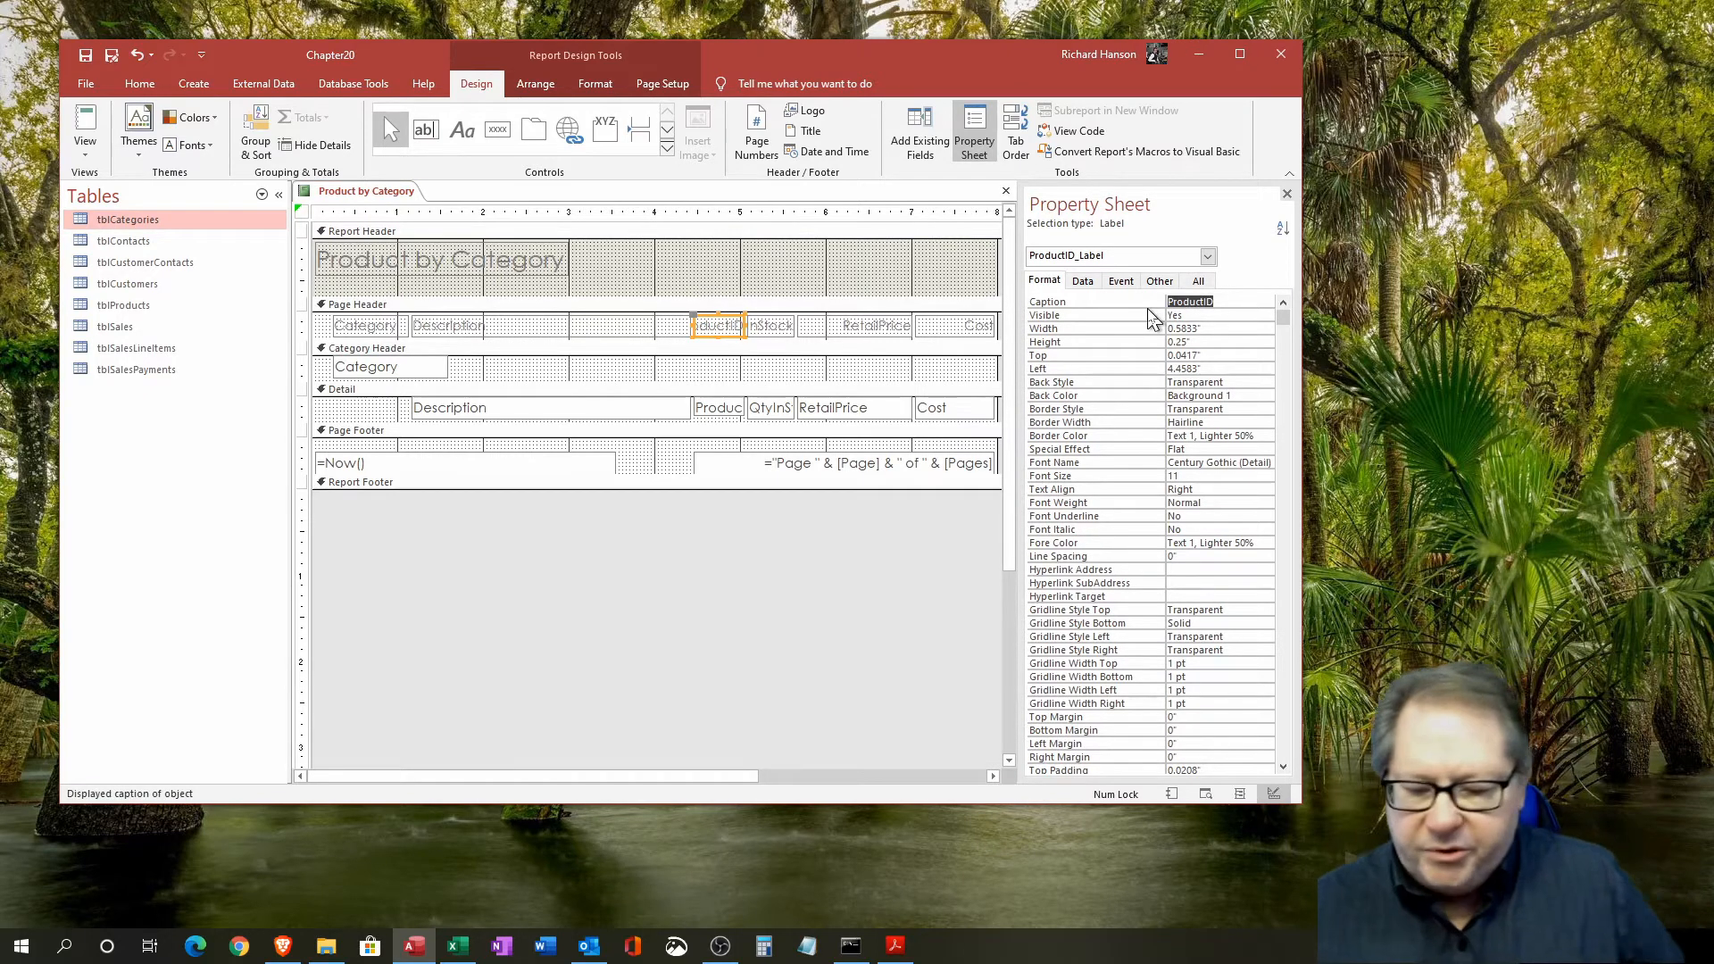
{"action": "type", "text": "ID"}
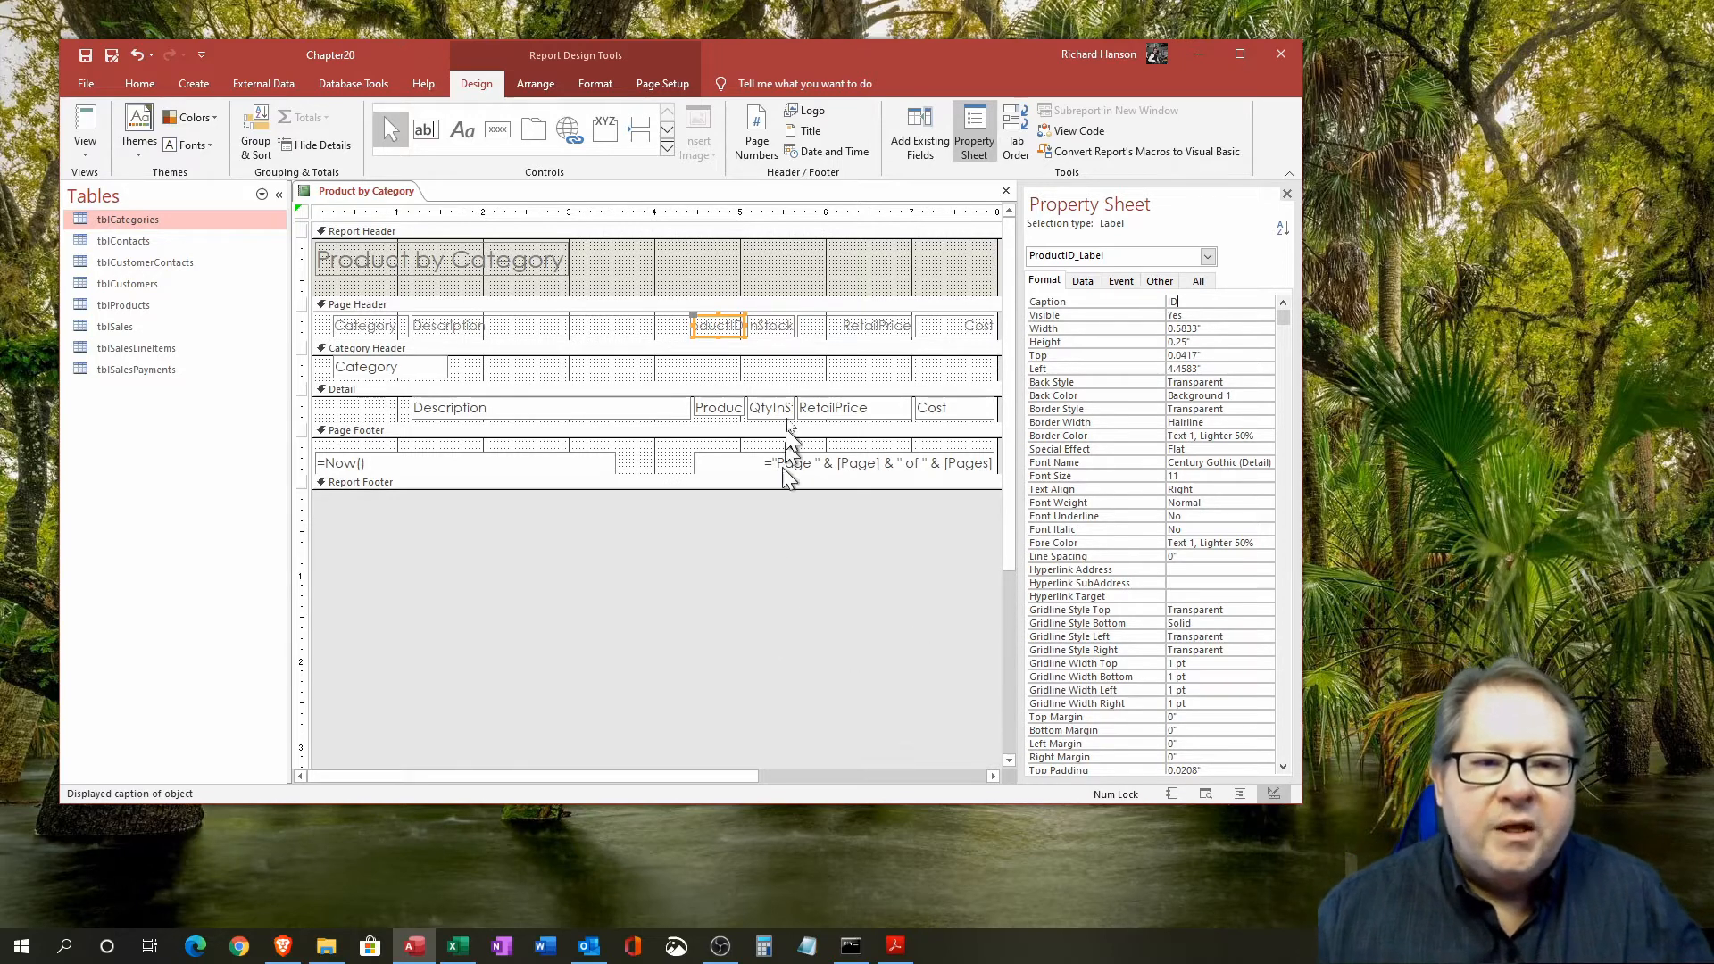
{"action": "left_click", "coordinate": [790, 371]}
Set the QtyInStock heading label's caption to "Quantity".
{"action": "left_click", "coordinate": [771, 326]}
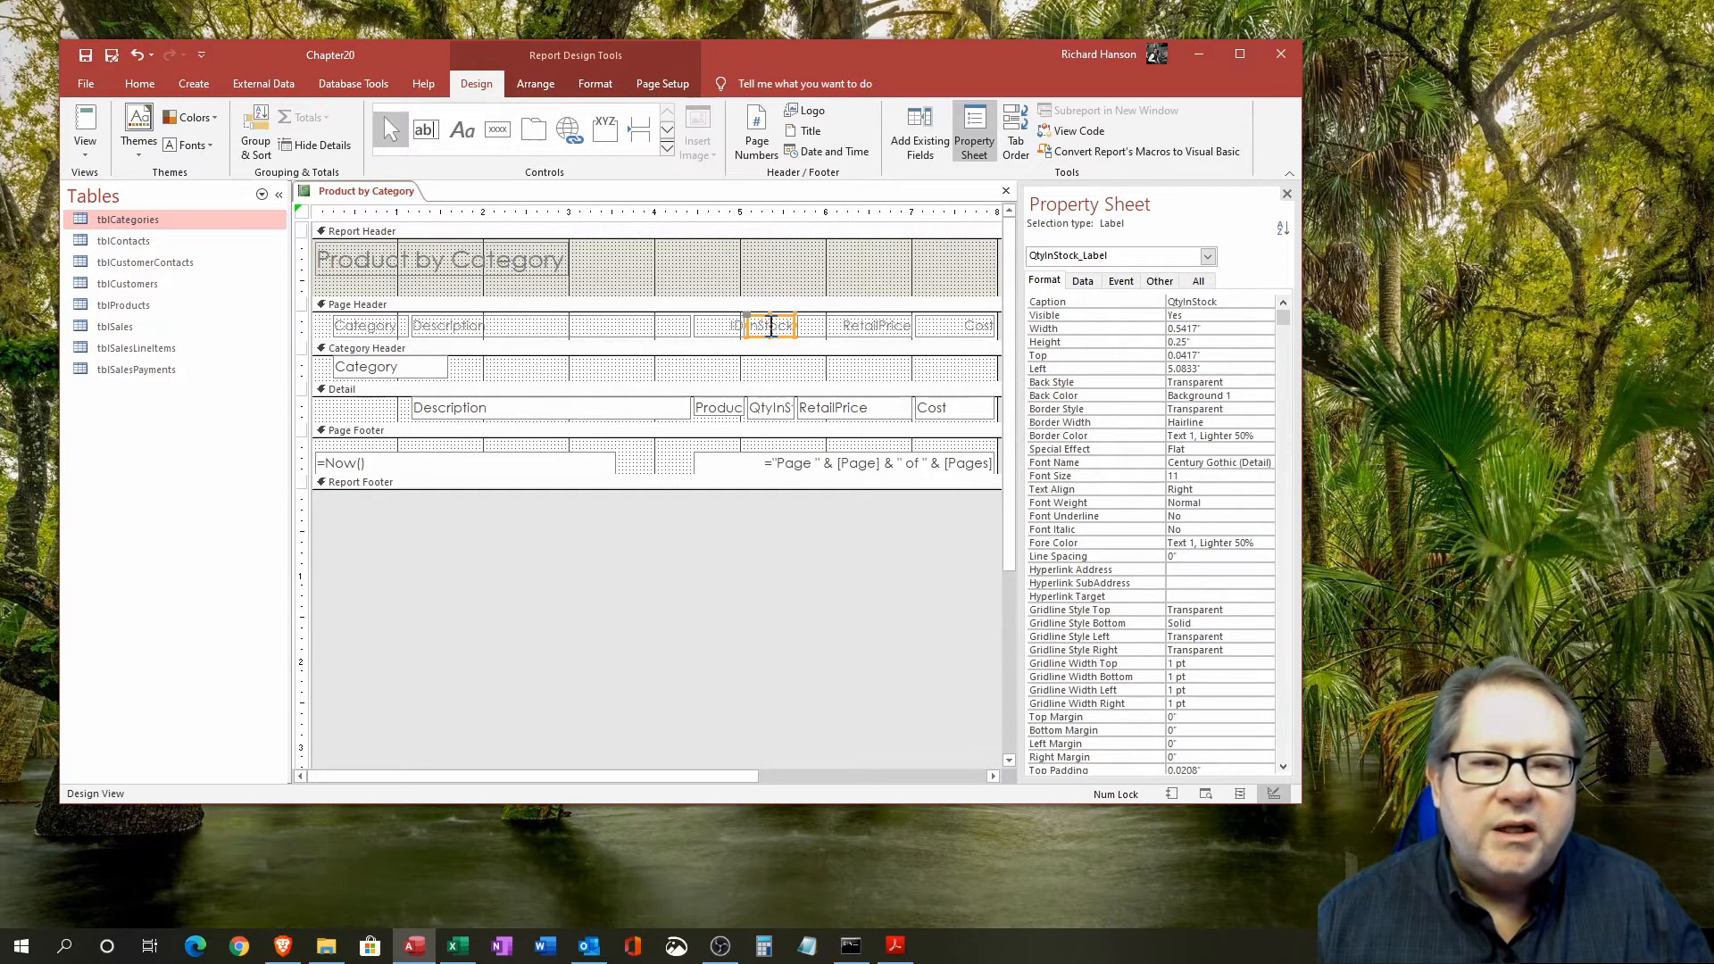
{"action": "double_click", "coordinate": [1191, 302]}
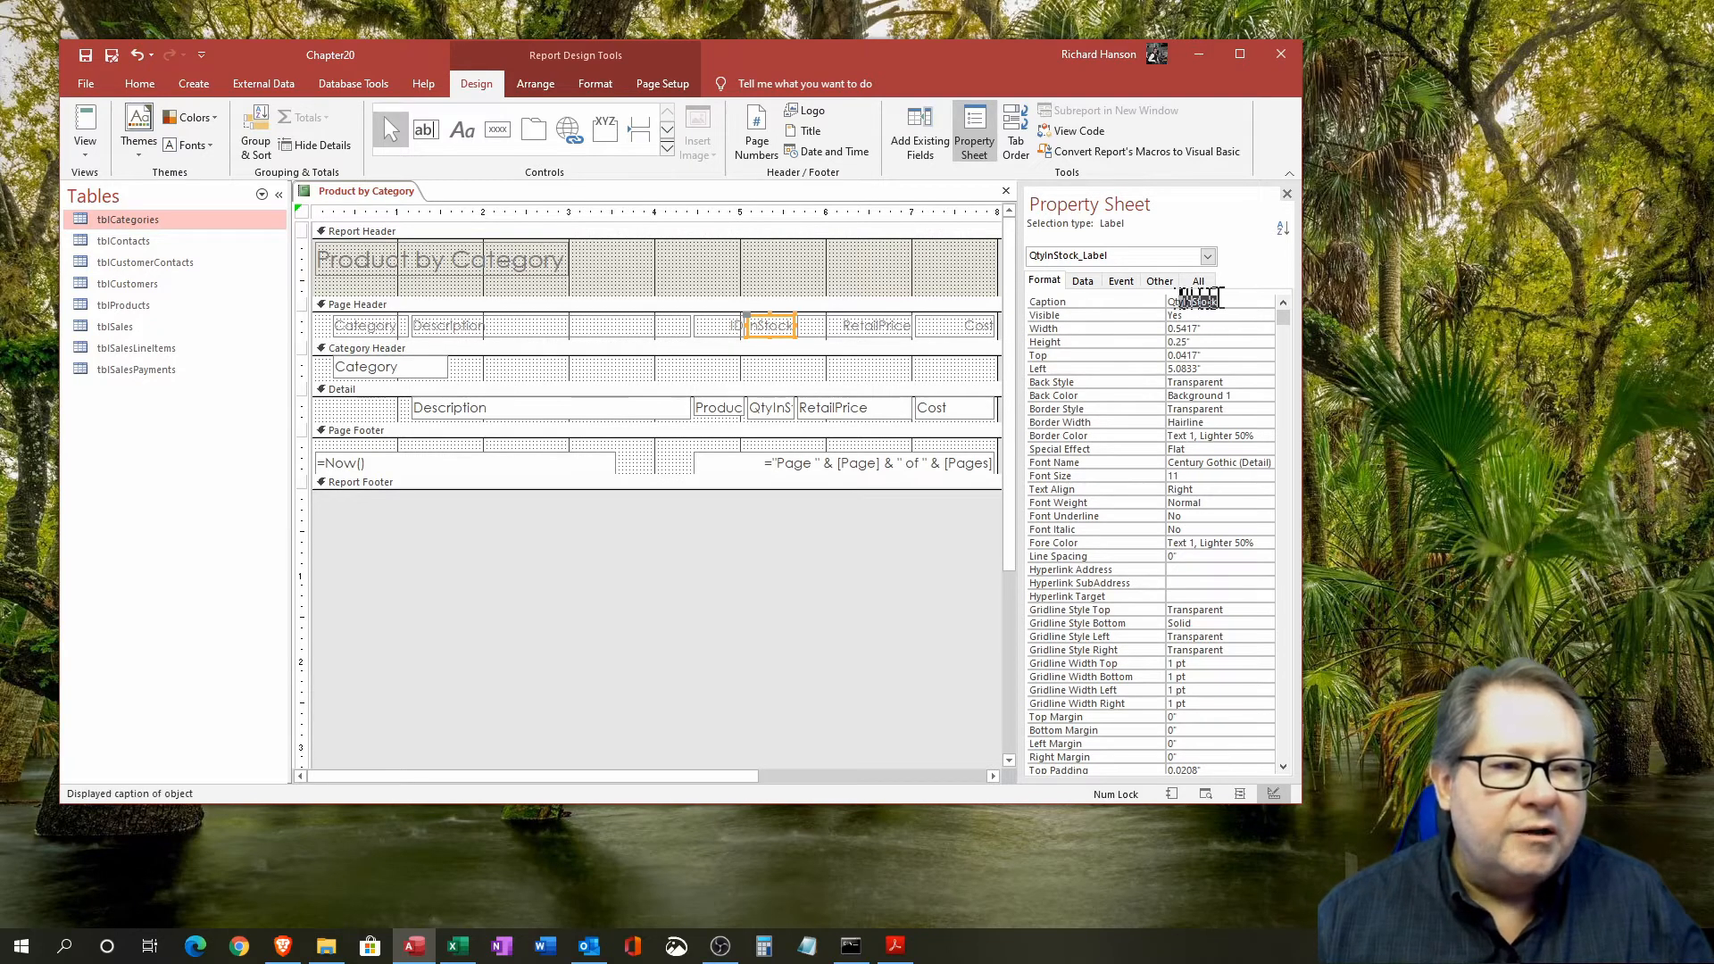
{"action": "type", "text": "Quantity"}
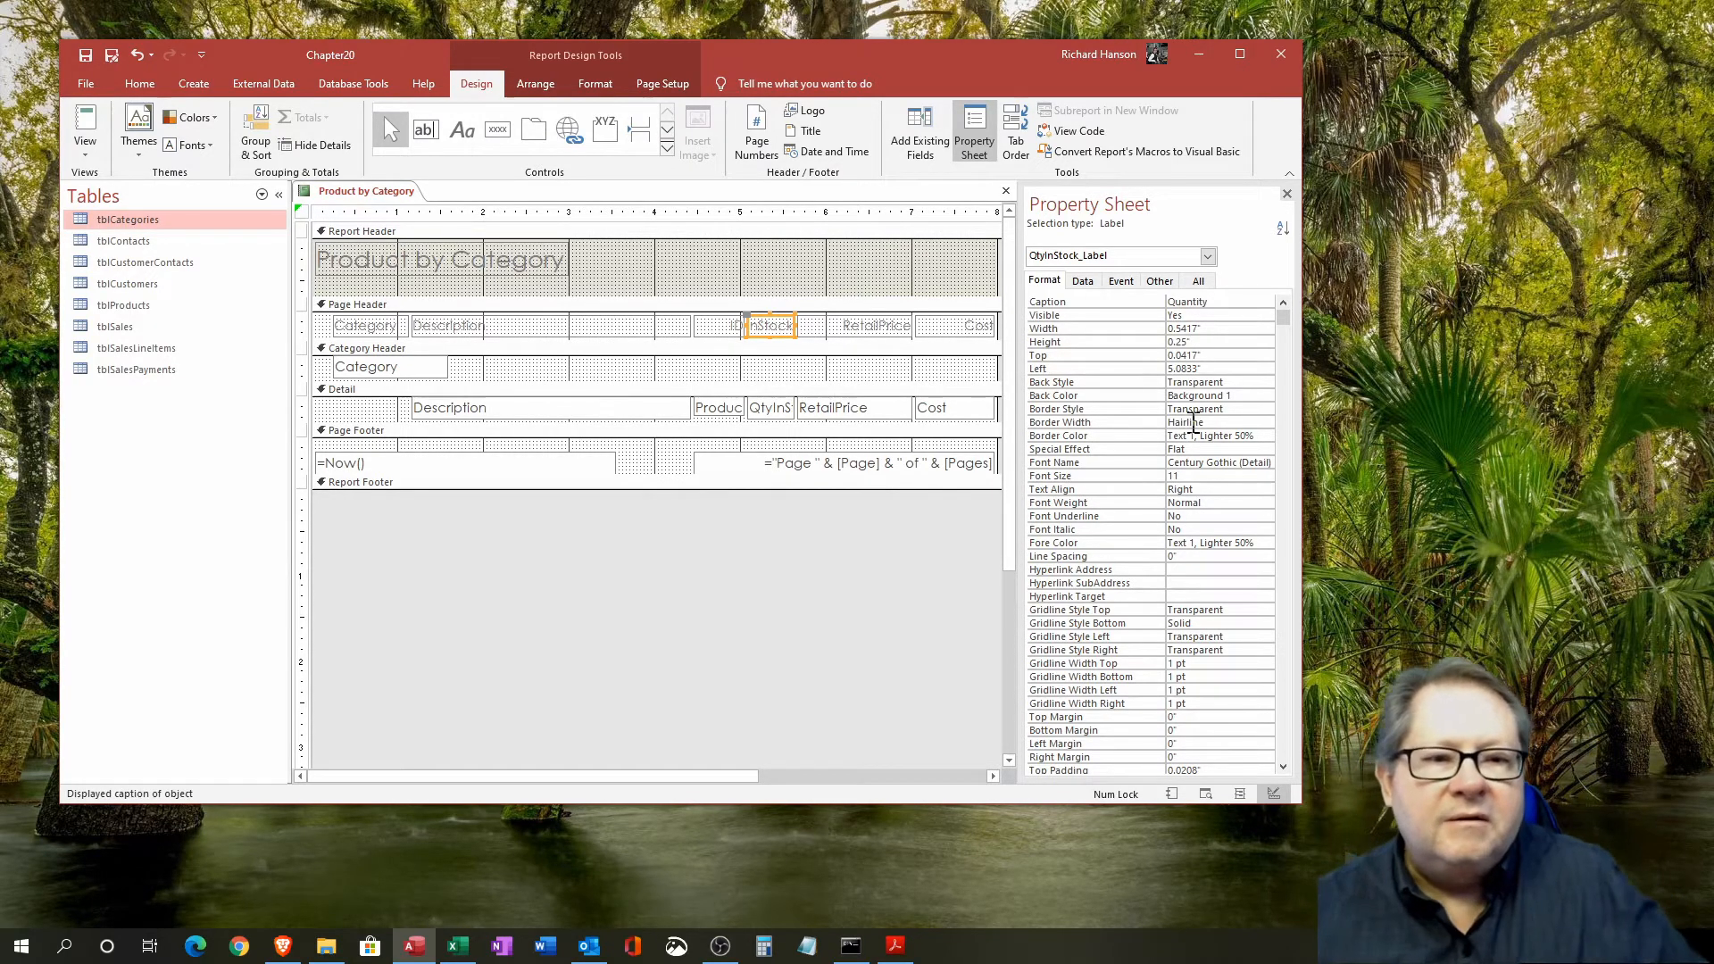
{"action": "left_click", "coordinate": [777, 582]}
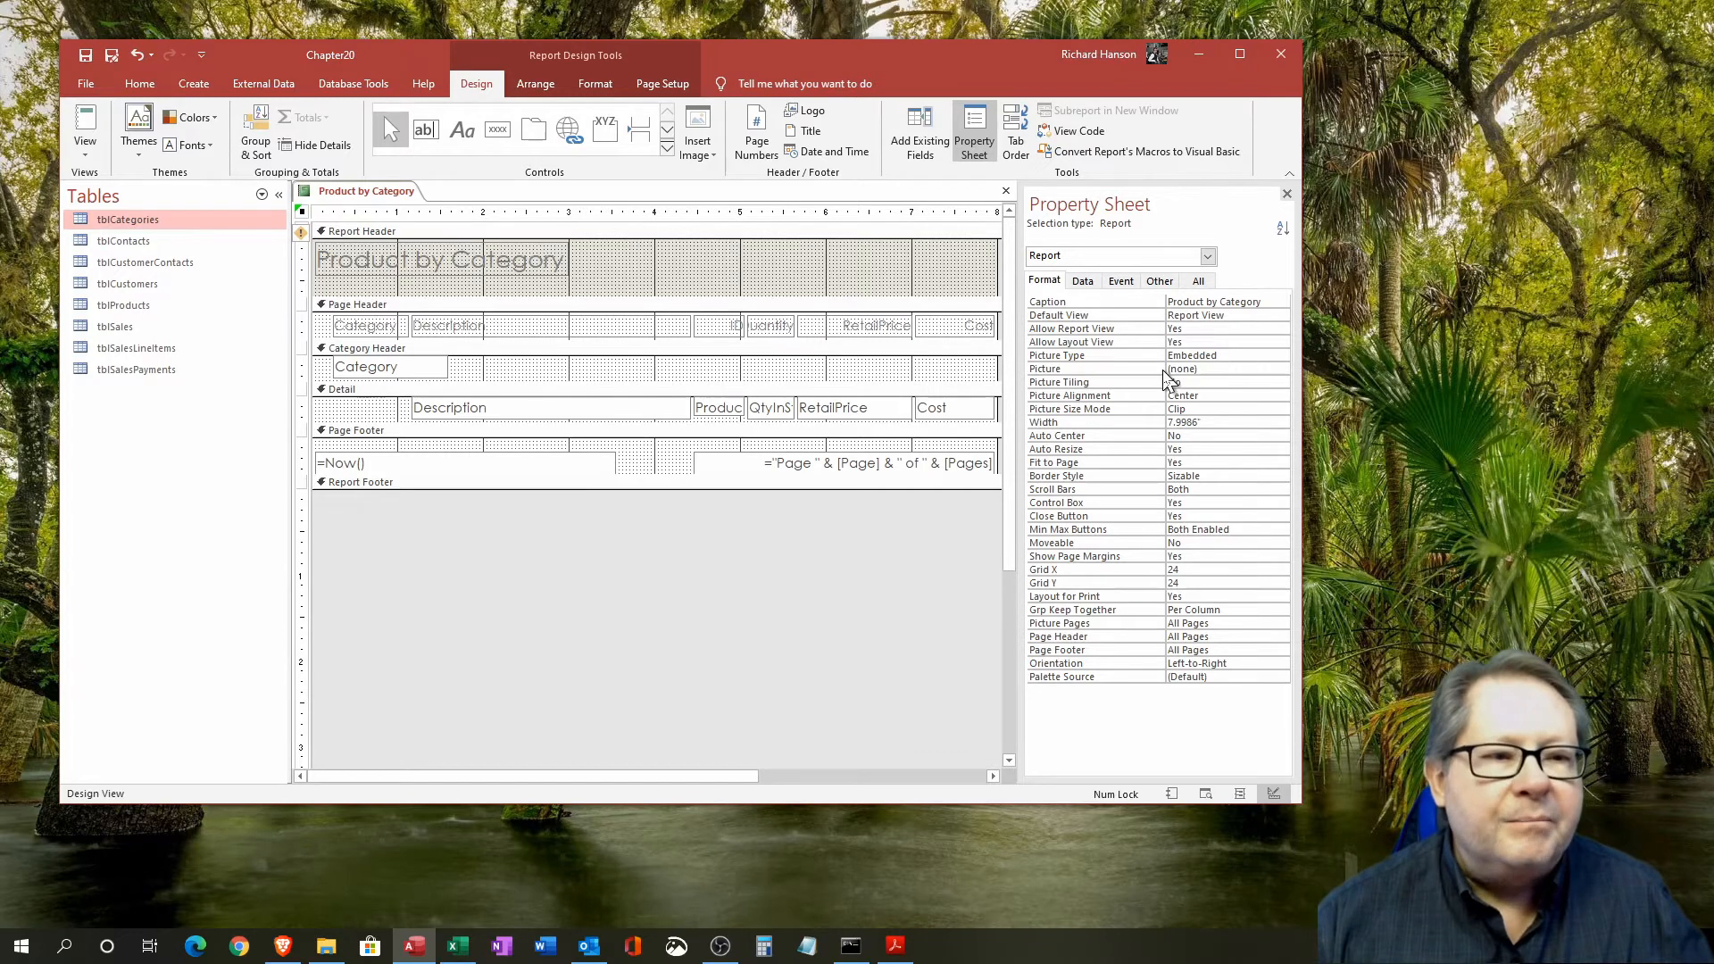
Set the QtyInStock heading label's caption to "Qty" and the RetailPrice heading label's caption to "Retail Price".
{"action": "left_click", "coordinate": [773, 328]}
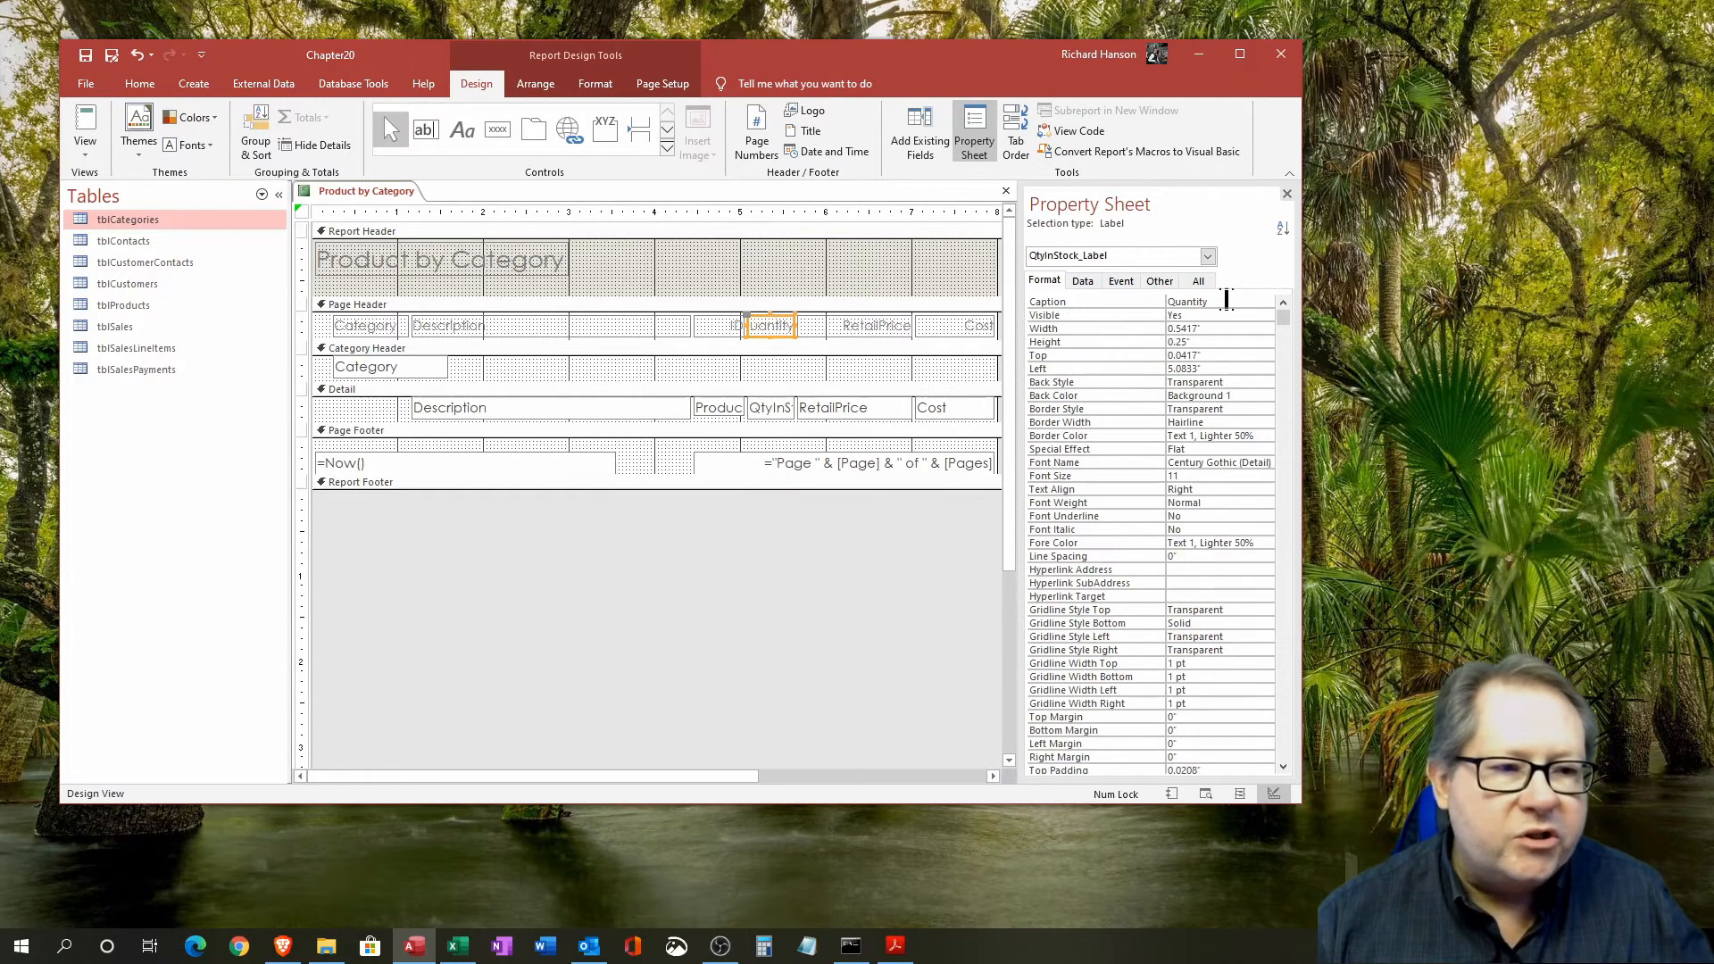
{"action": "left_click", "coordinate": [1228, 302]}
{"action": "left_click", "coordinate": [879, 328]}
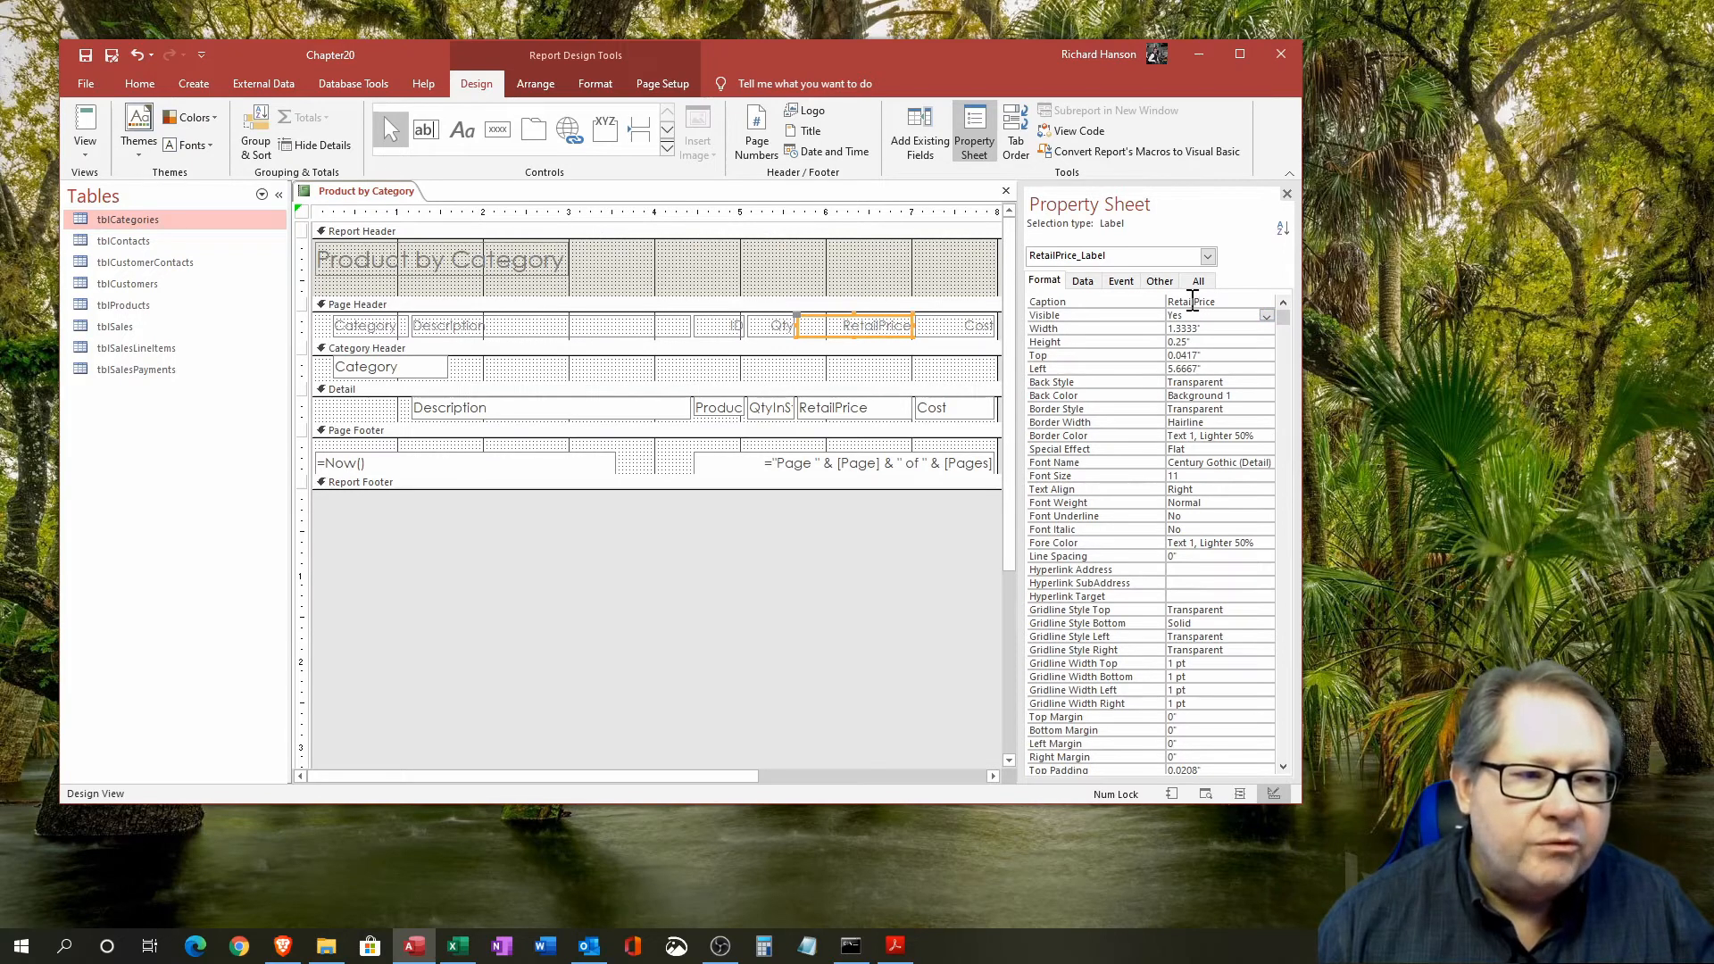
{"action": "left_click", "coordinate": [1193, 302]}
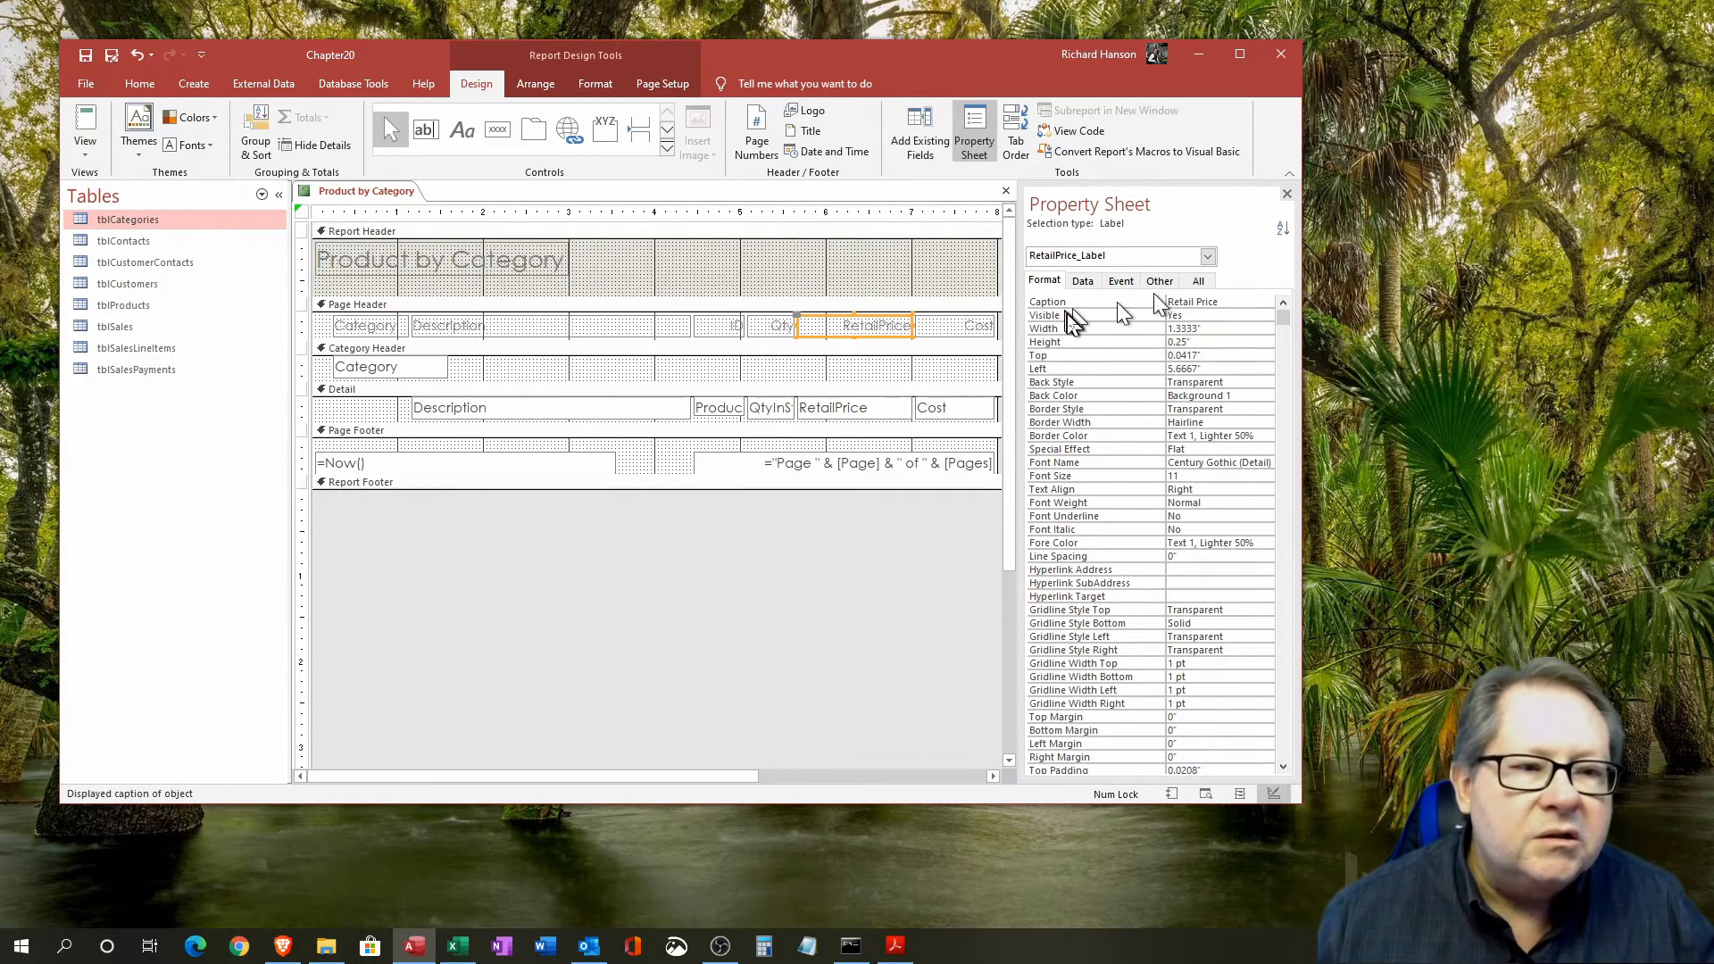
{"action": "left_click", "coordinate": [958, 332]}
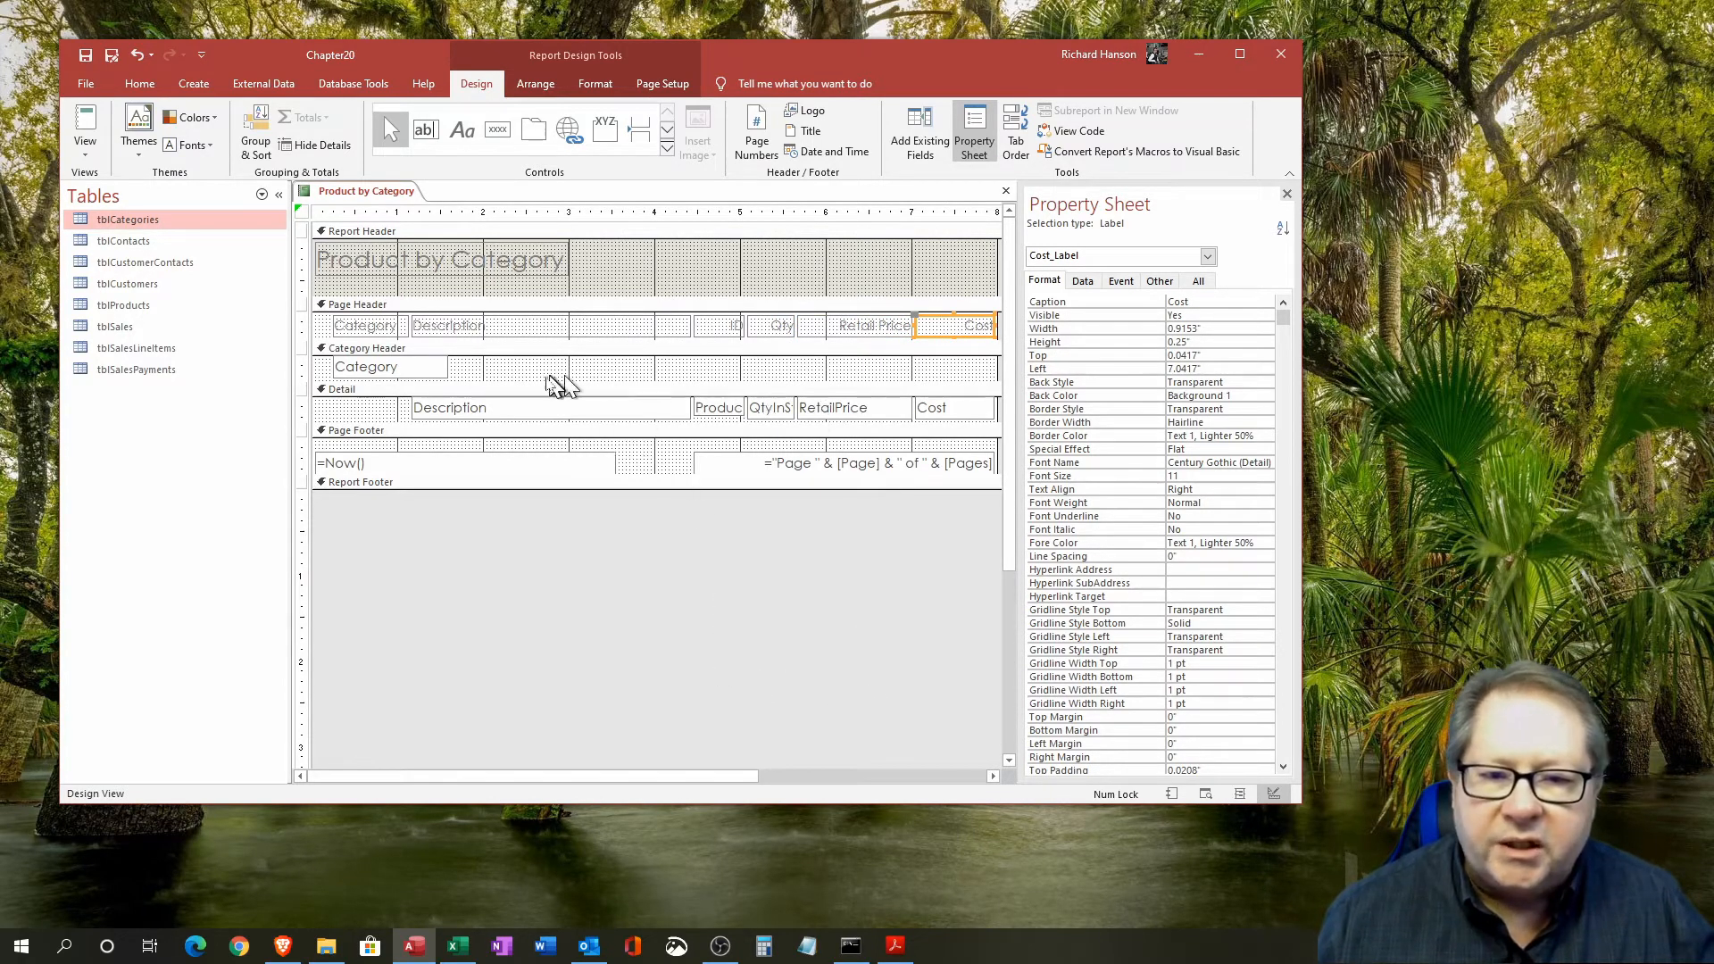
Select all text boxes in the Detail section from Description to Cost and resize them together to a height of about 0.25".
{"action": "left_click", "coordinate": [718, 410]}
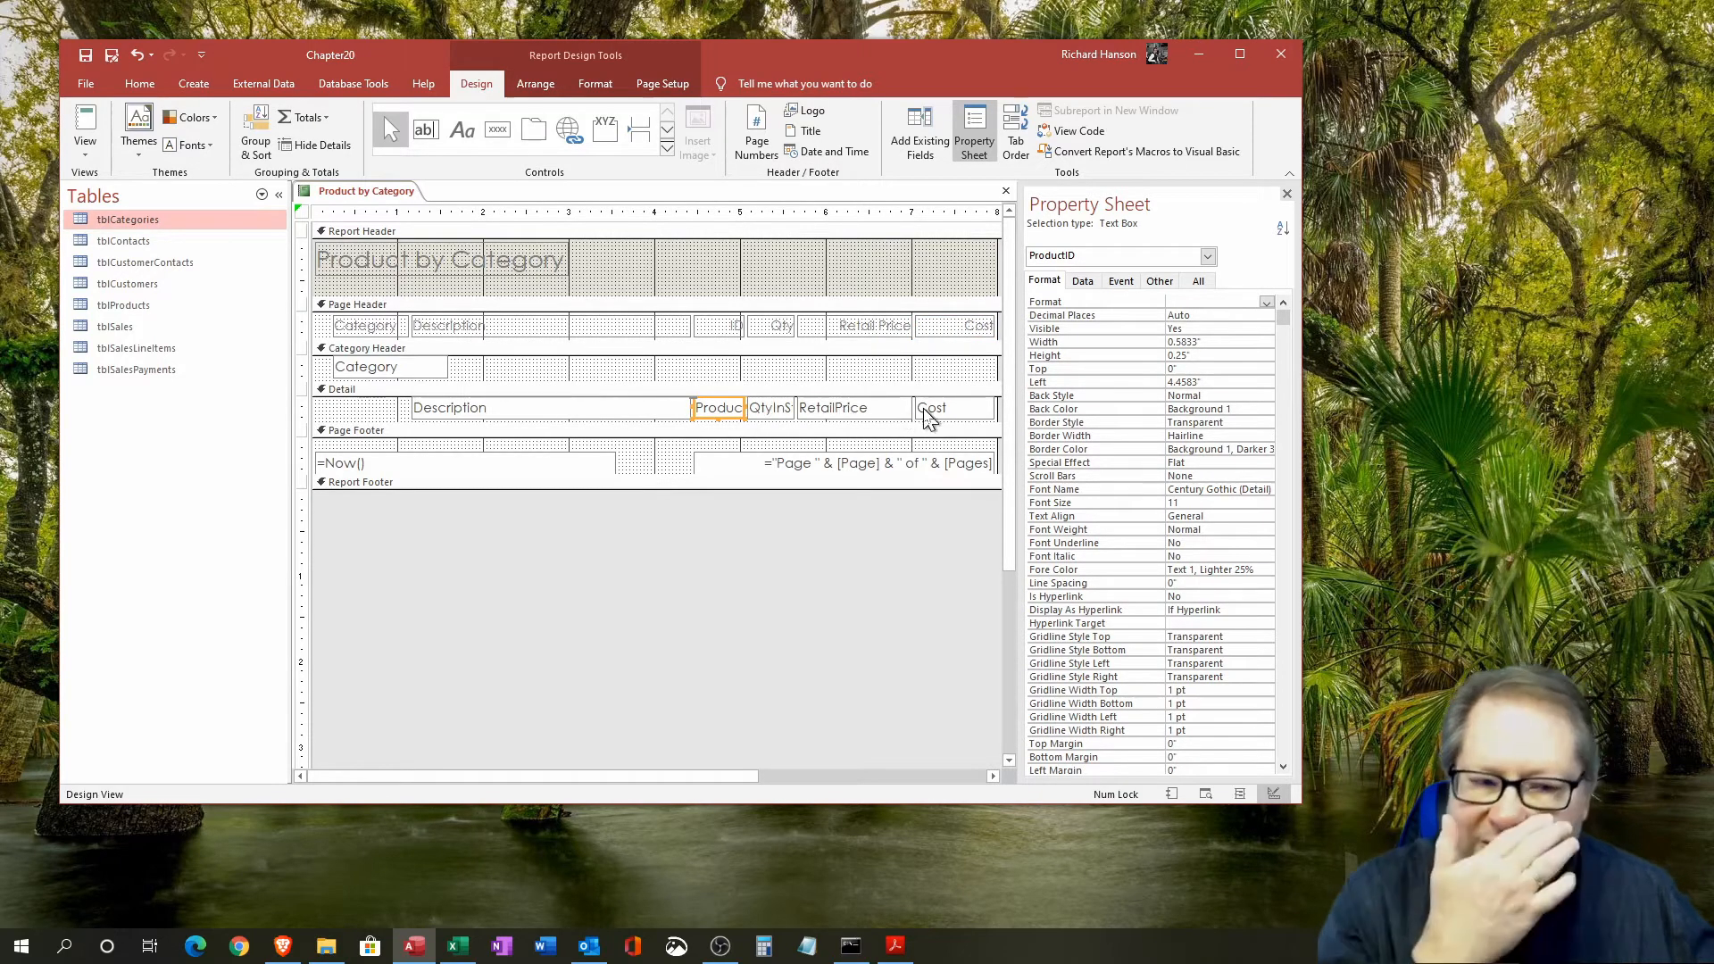
{"action": "left_click", "coordinate": [524, 412]}
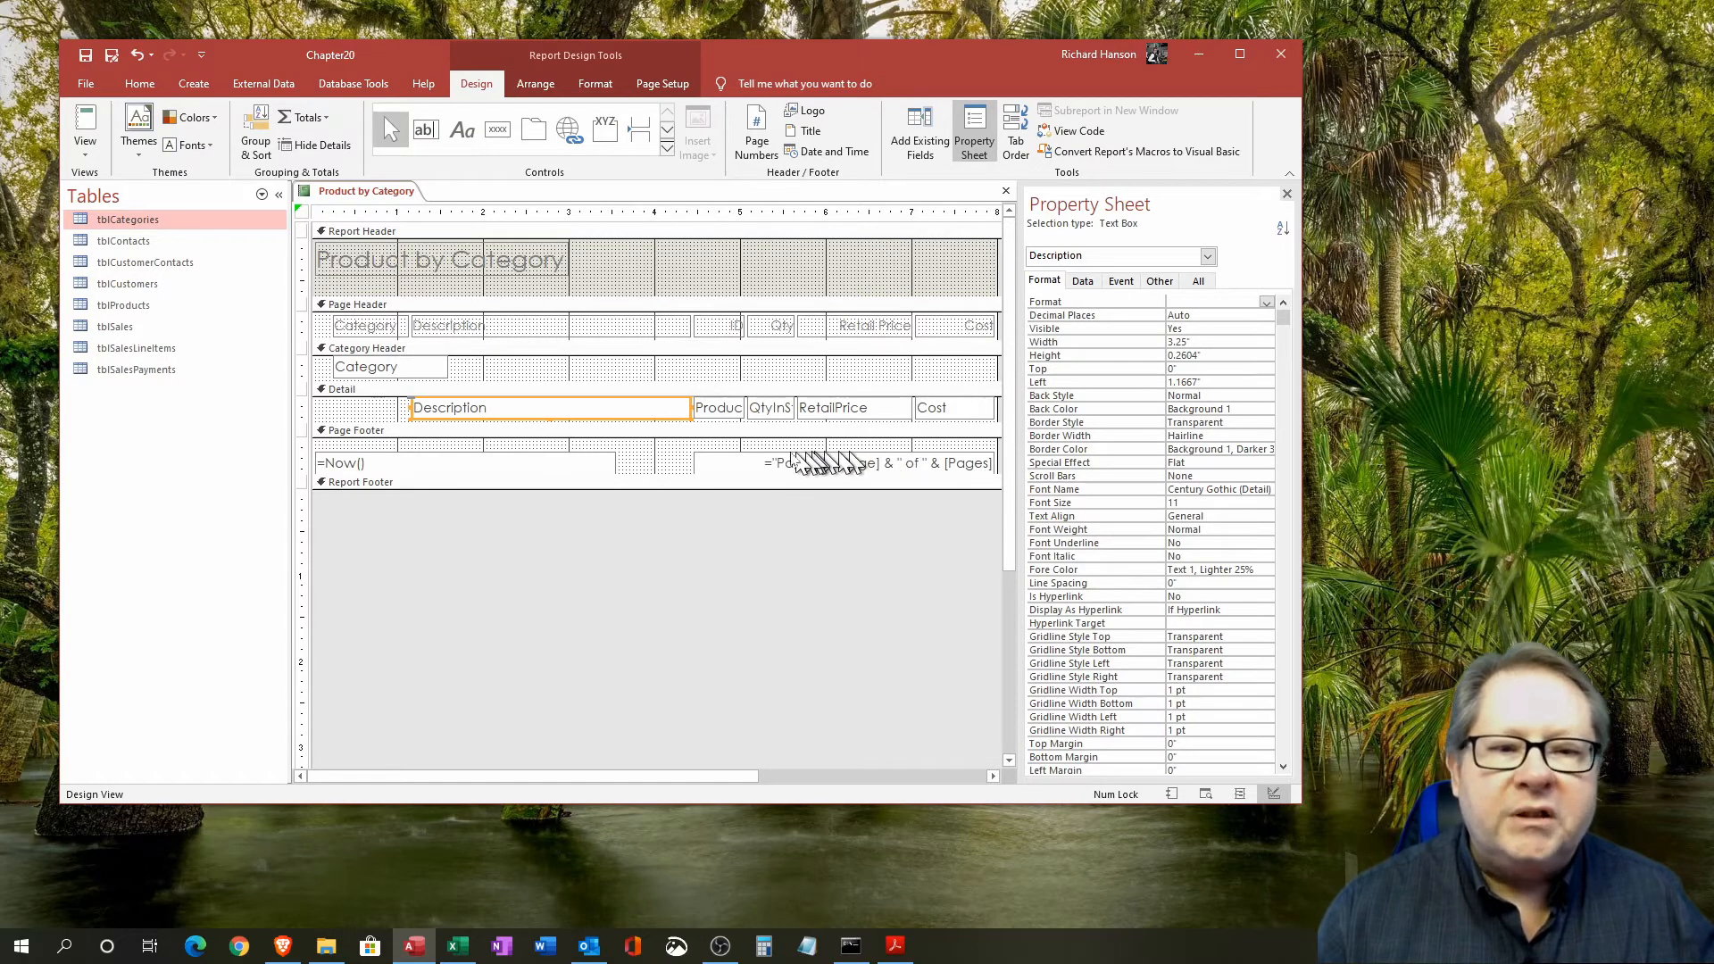
{"action": "left_click", "coordinate": [773, 409], "text": "shift"}
{"action": "left_click", "coordinate": [839, 411], "text": "shift"}
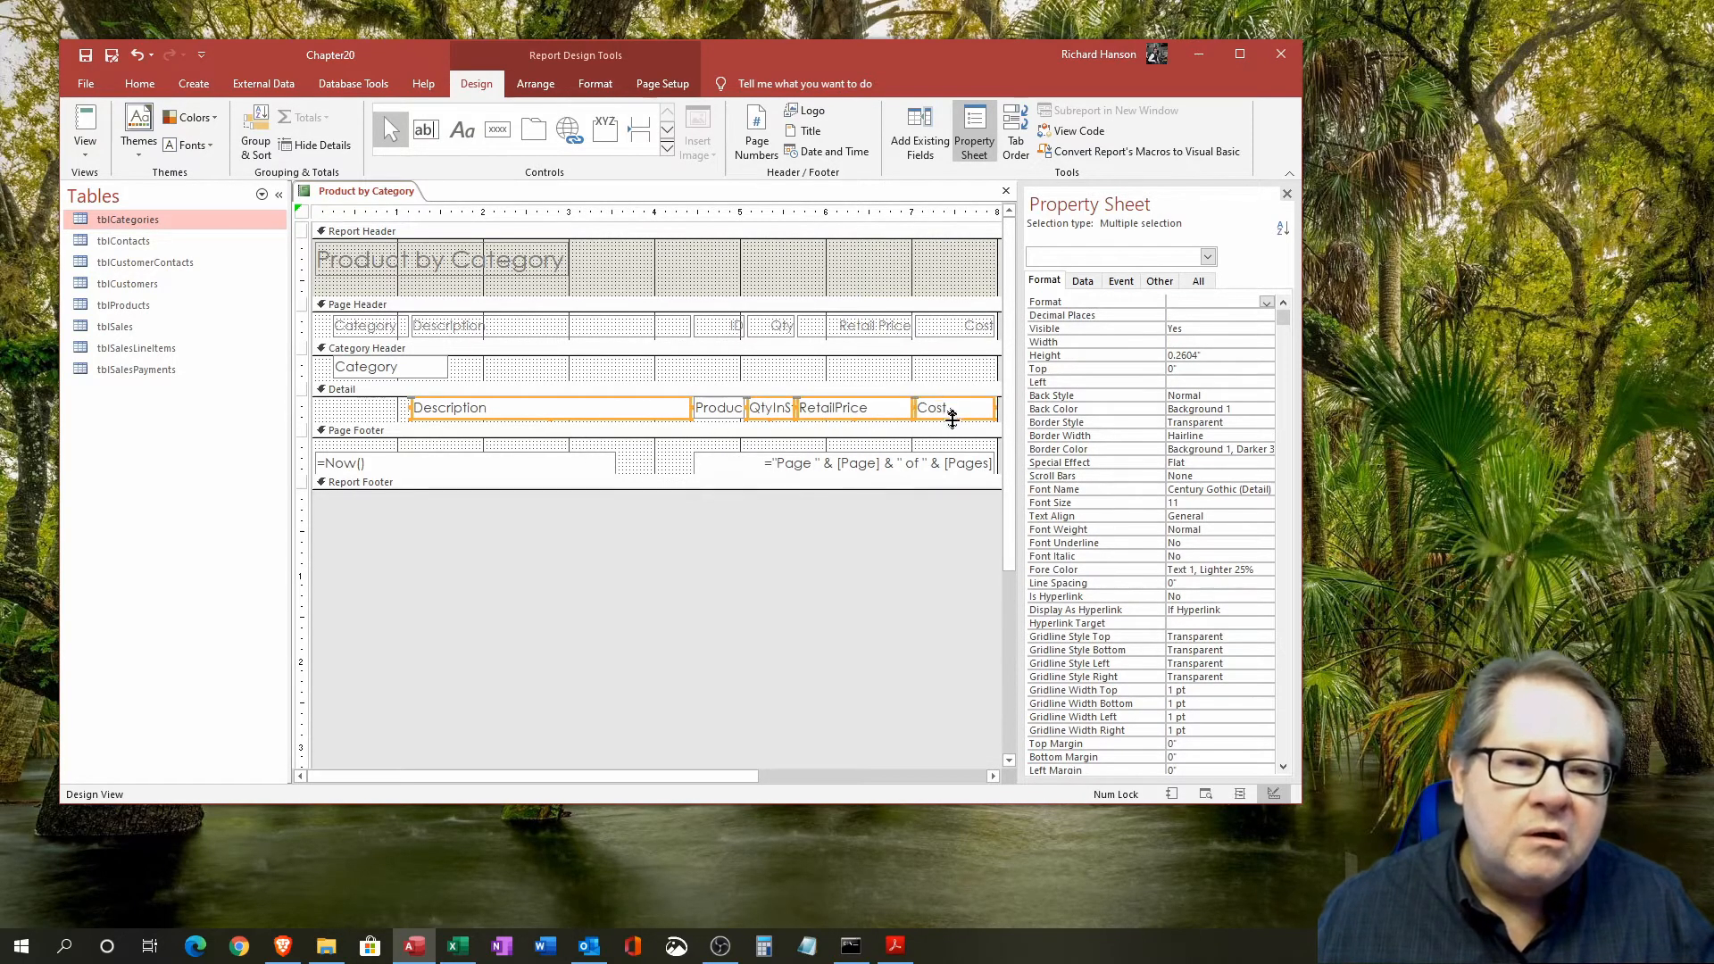
{"action": "left_click", "coordinate": [951, 419]}
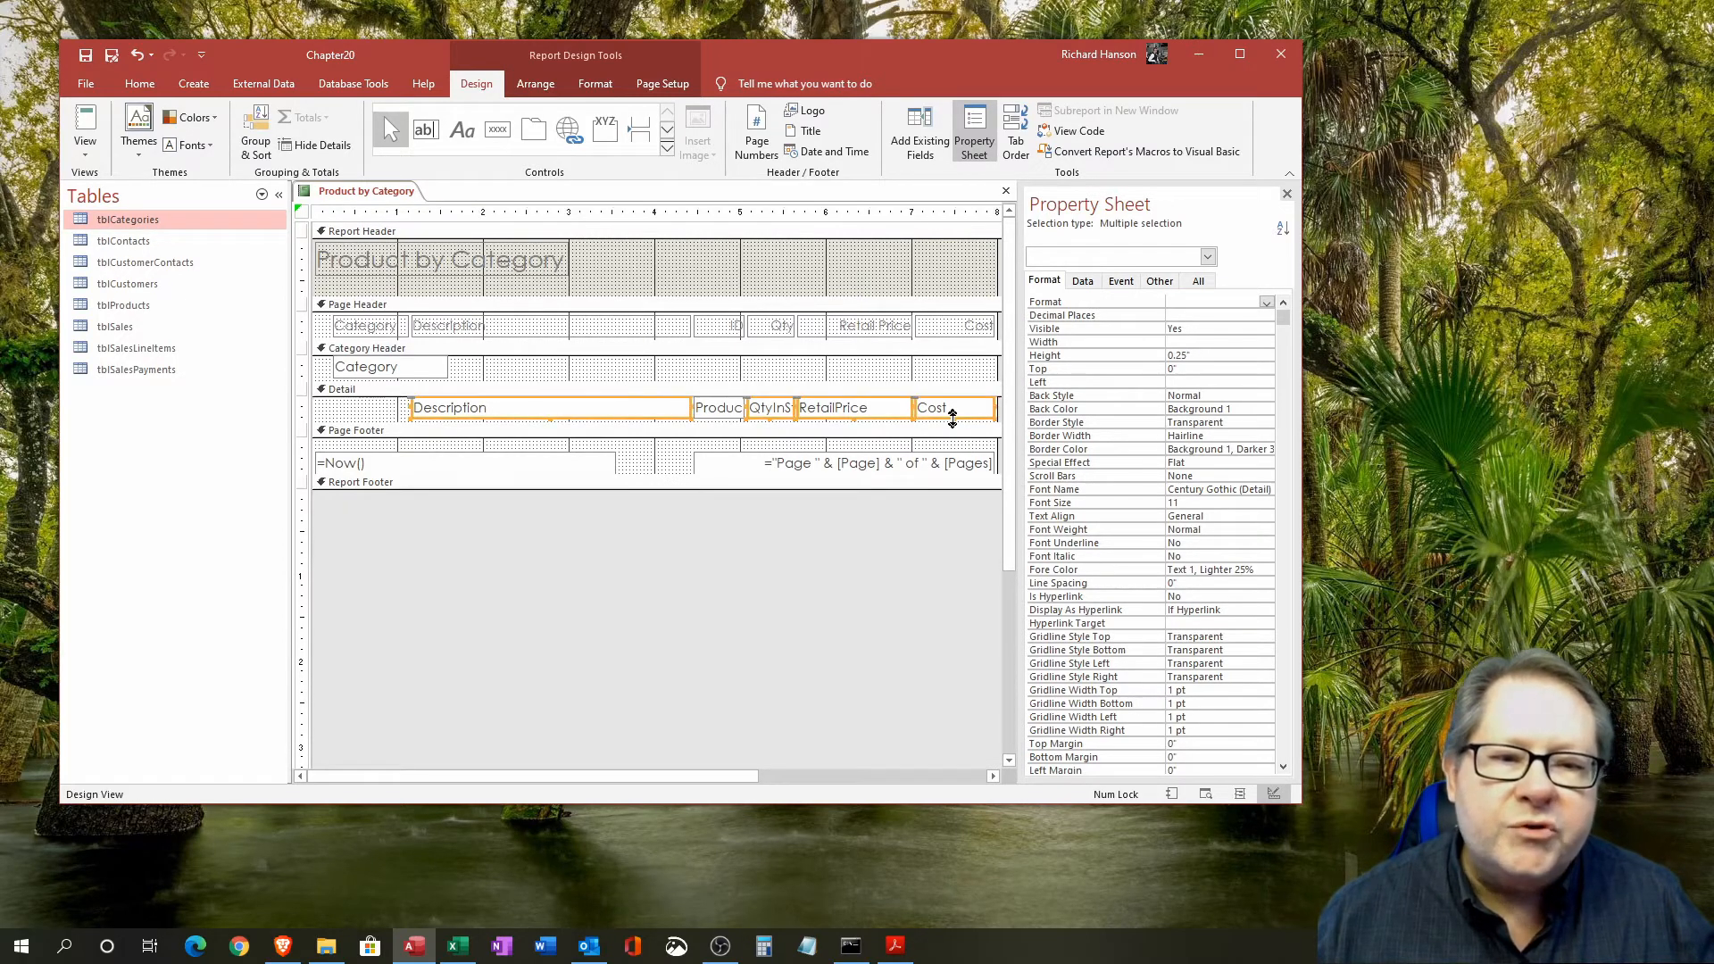
{"action": "left_click", "coordinate": [763, 545]}
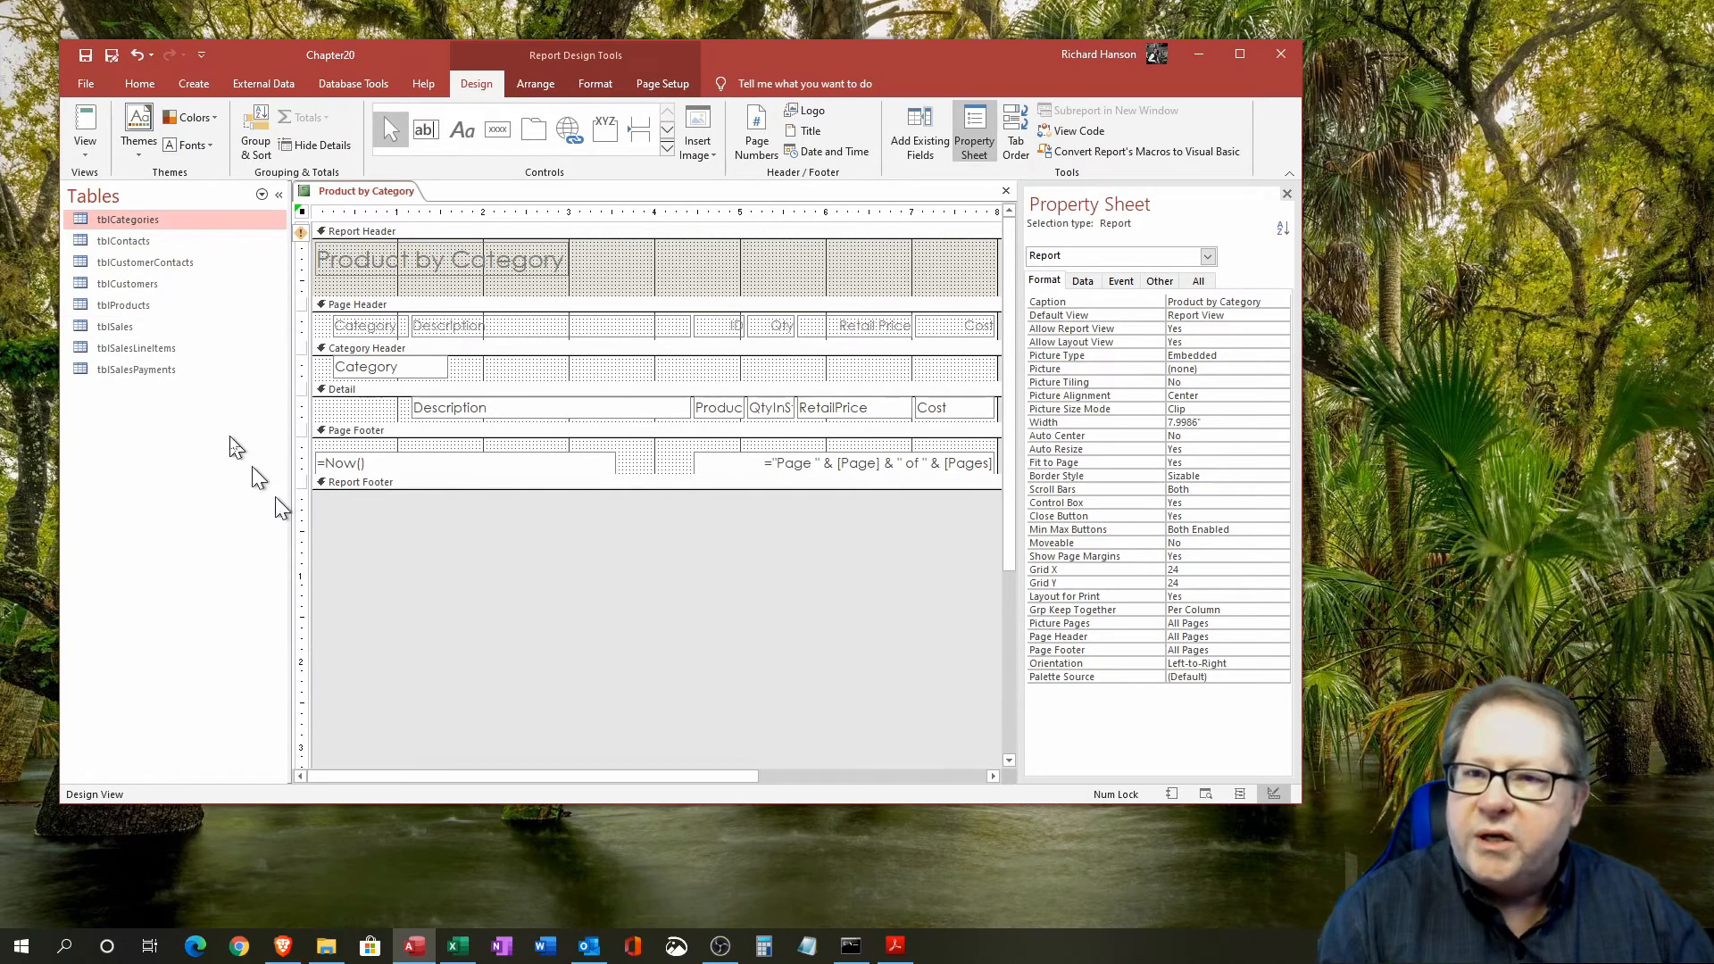
Show the report in Report View and examine its shortened column headings and the records through the Cars, Motorcycle and Special Interest categories.
{"action": "left_click", "coordinate": [86, 151]}
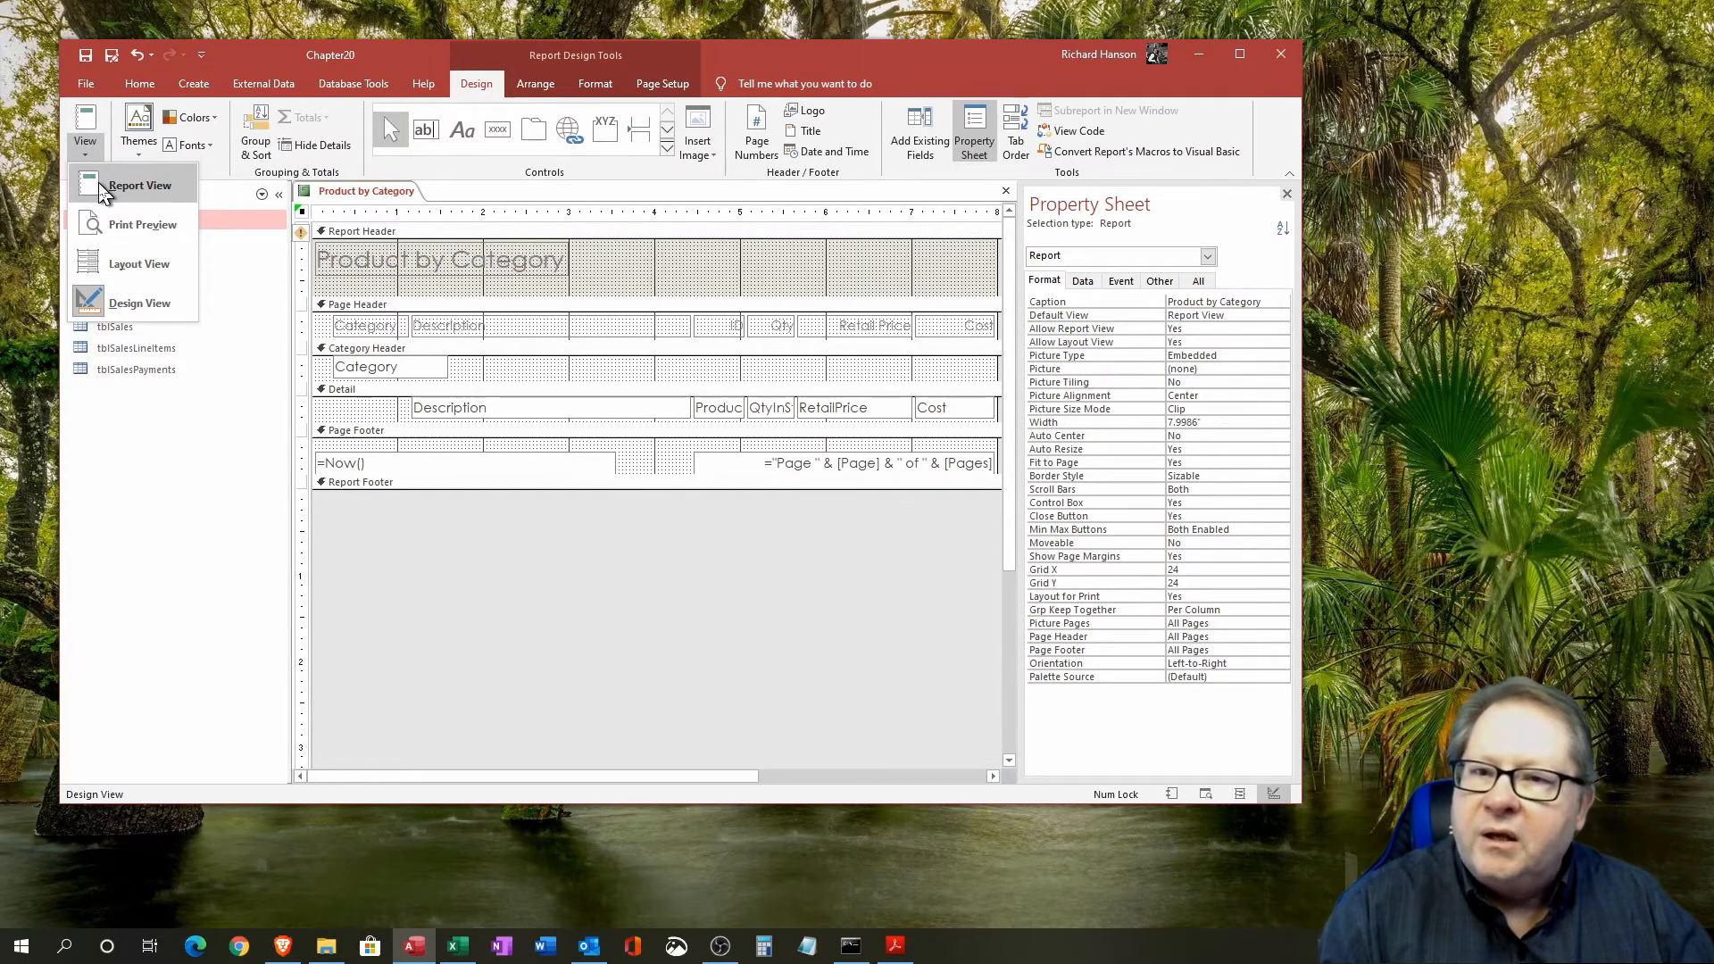
{"action": "left_click", "coordinate": [141, 186]}
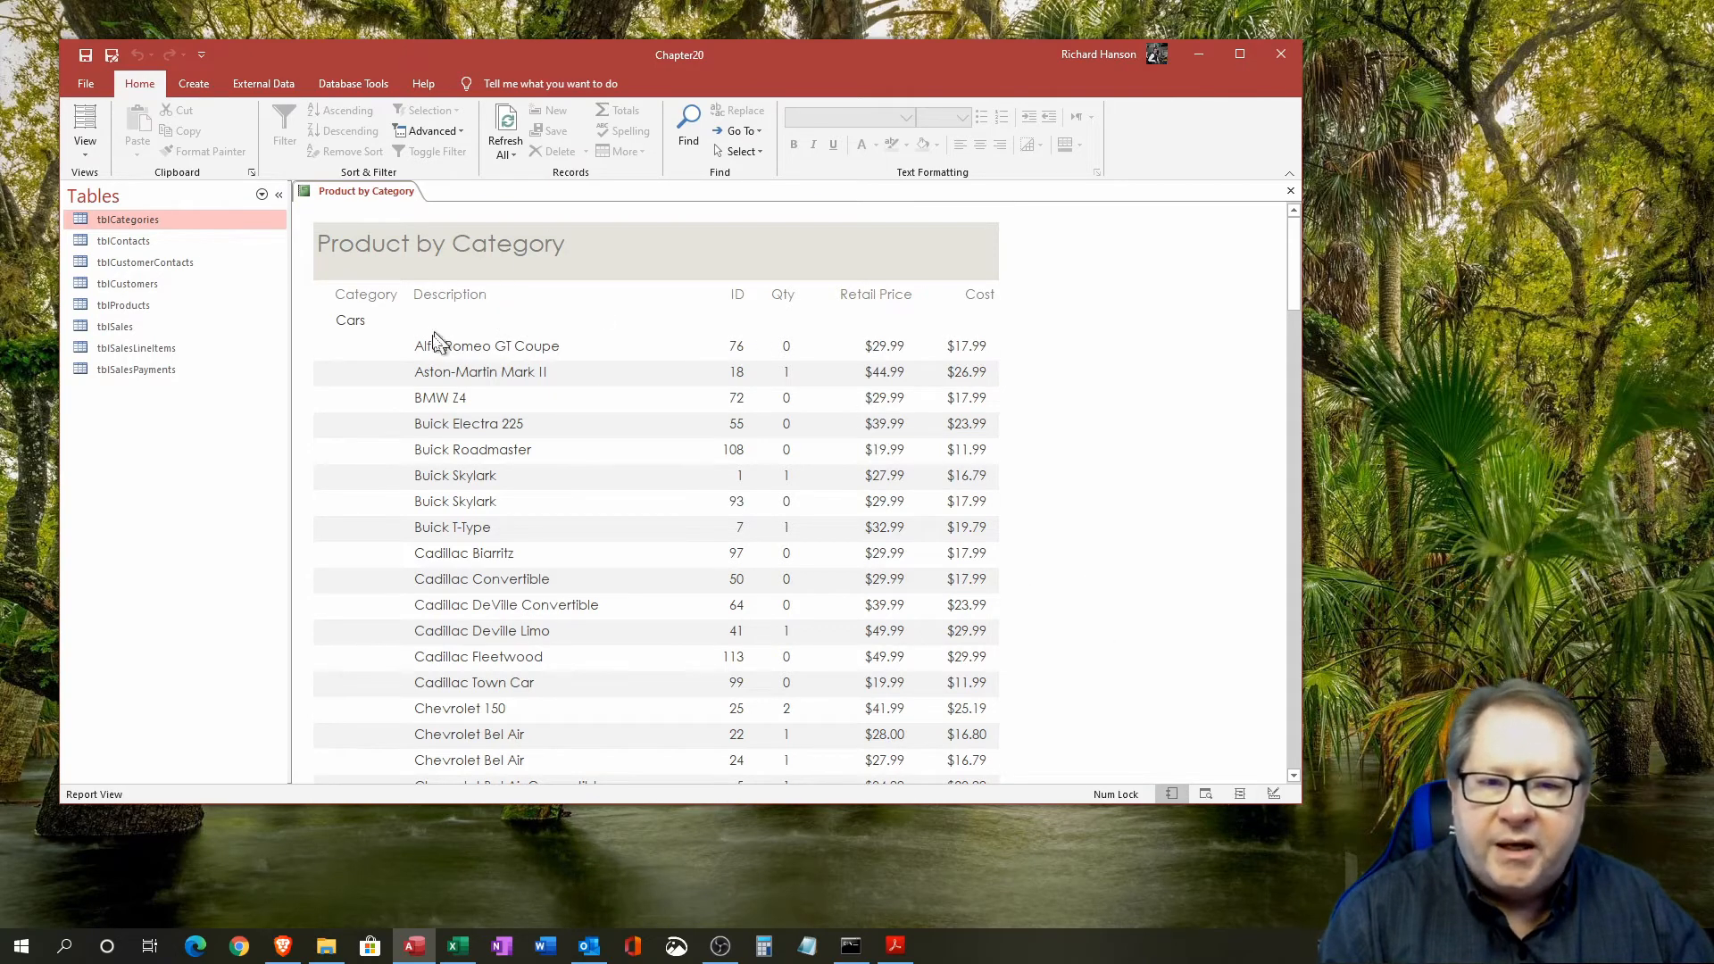
{"action": "scroll", "coordinate": [526, 536], "scroll_direction": "down", "scroll_amount": 5}
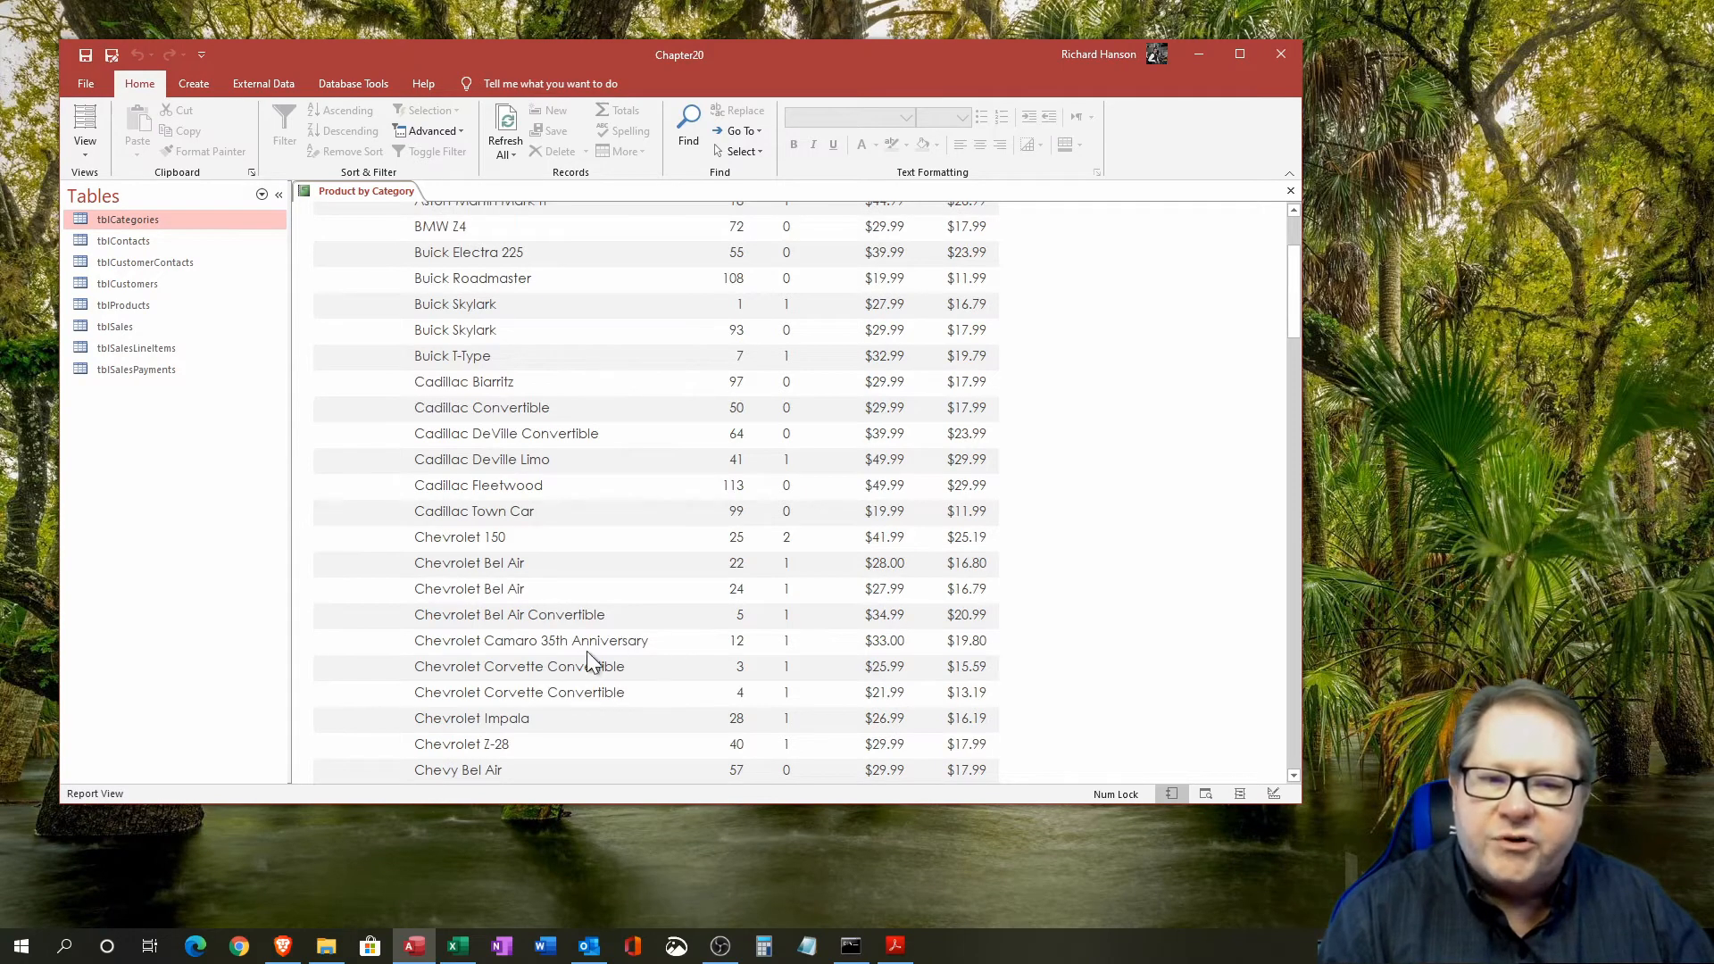
{"action": "scroll", "coordinate": [645, 665], "scroll_direction": "down", "scroll_amount": 15}
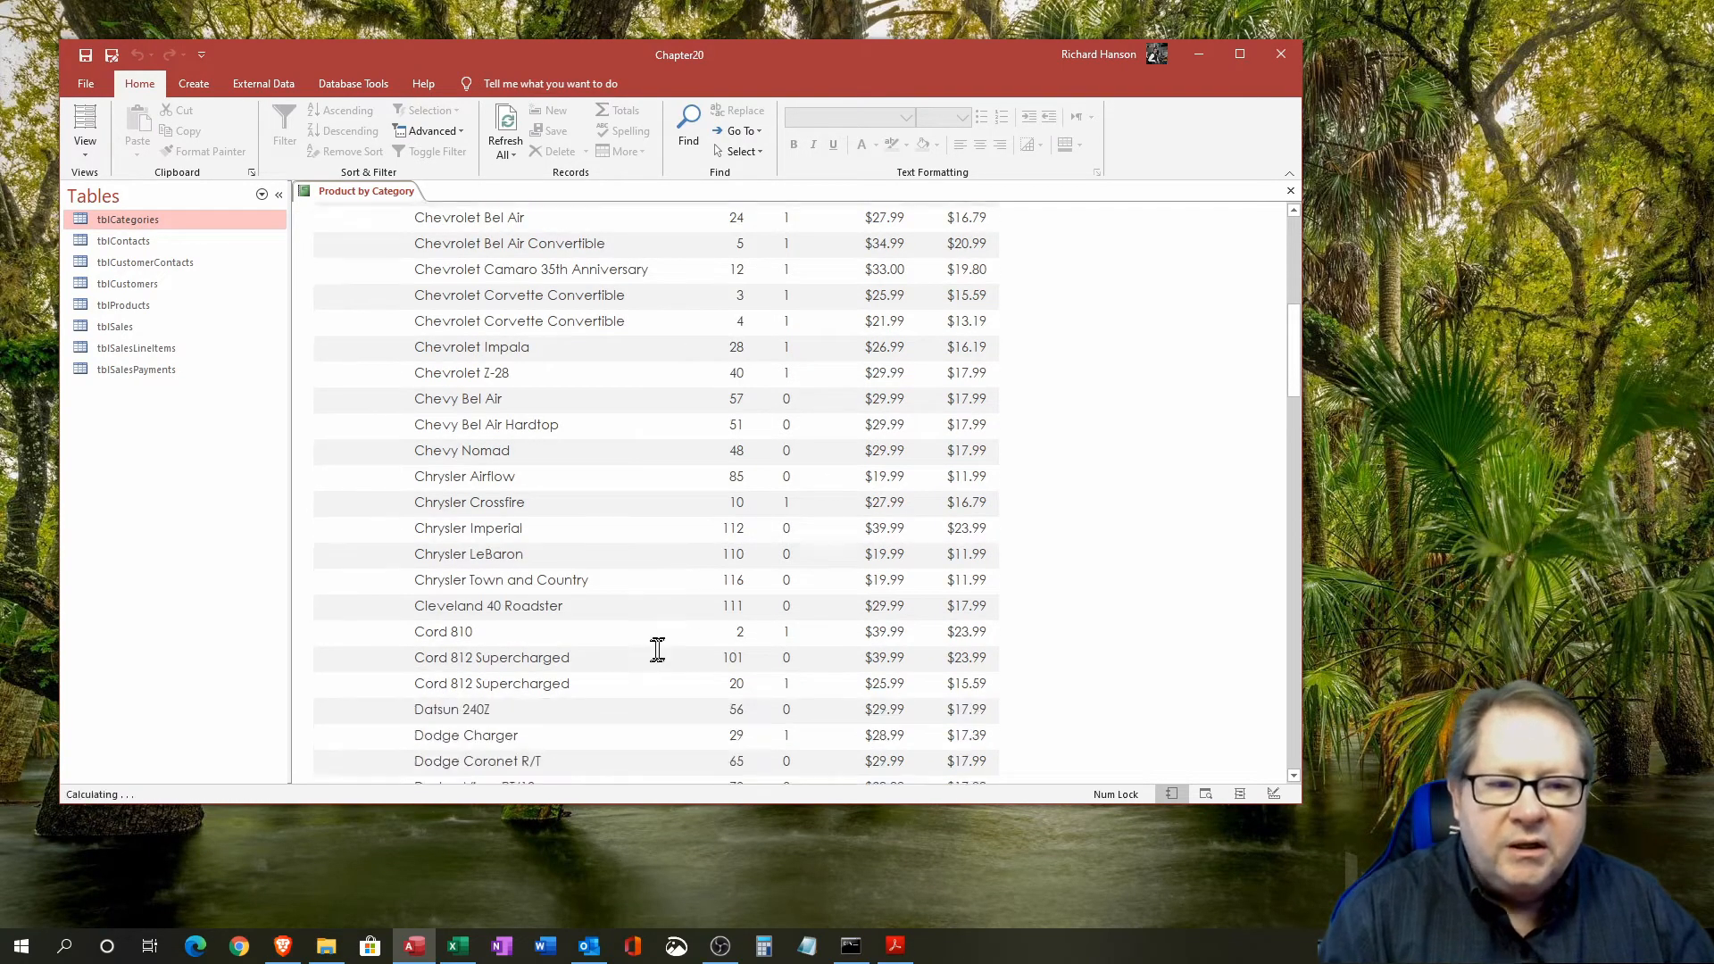
{"action": "scroll", "coordinate": [664, 643], "scroll_direction": "down", "scroll_amount": 15}
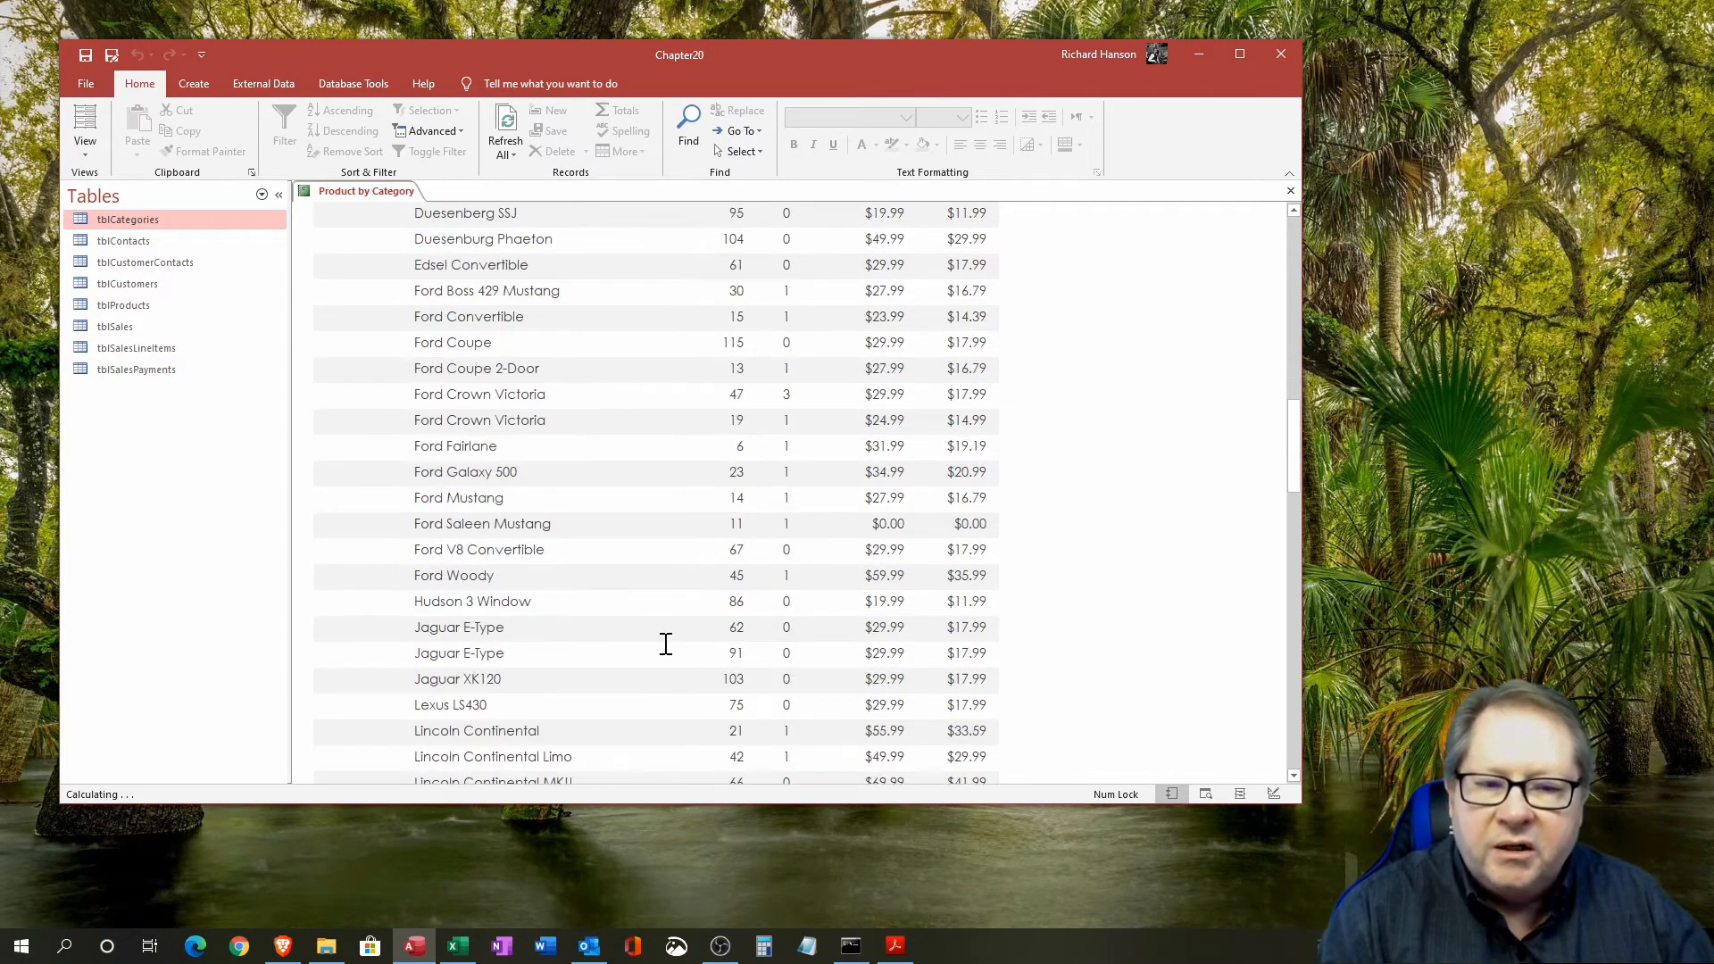
{"action": "scroll", "coordinate": [666, 643], "scroll_direction": "down", "scroll_amount": 6}
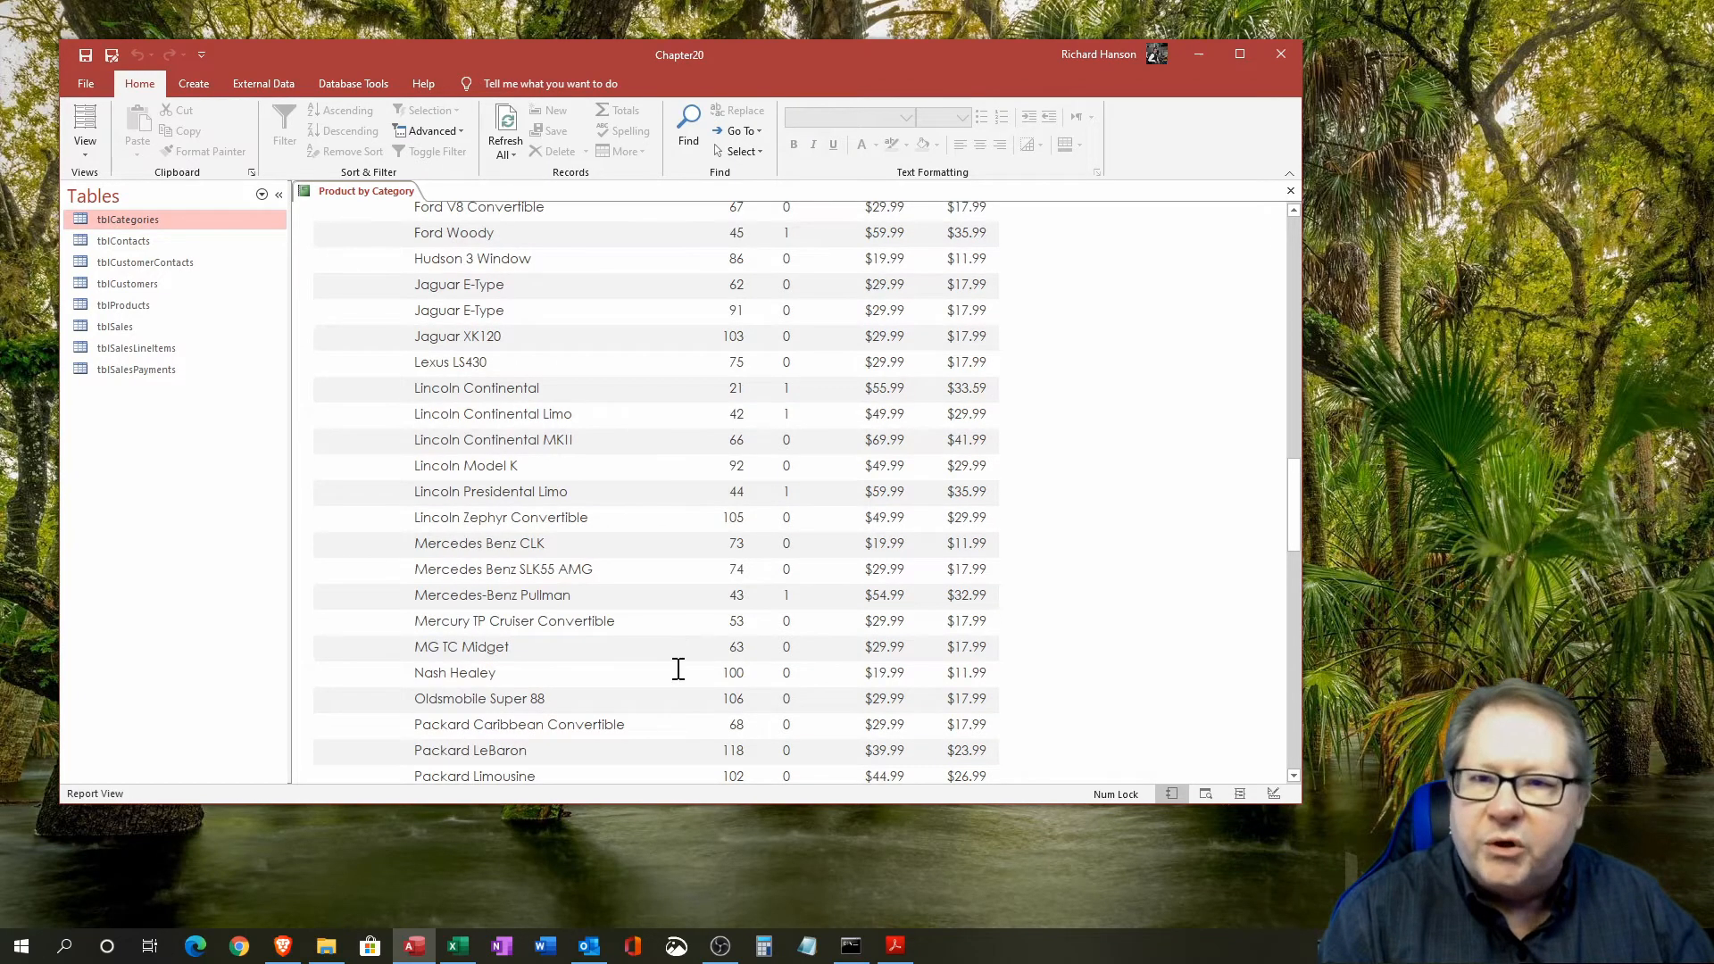
{"action": "scroll", "coordinate": [679, 668], "scroll_direction": "down", "scroll_amount": 1}
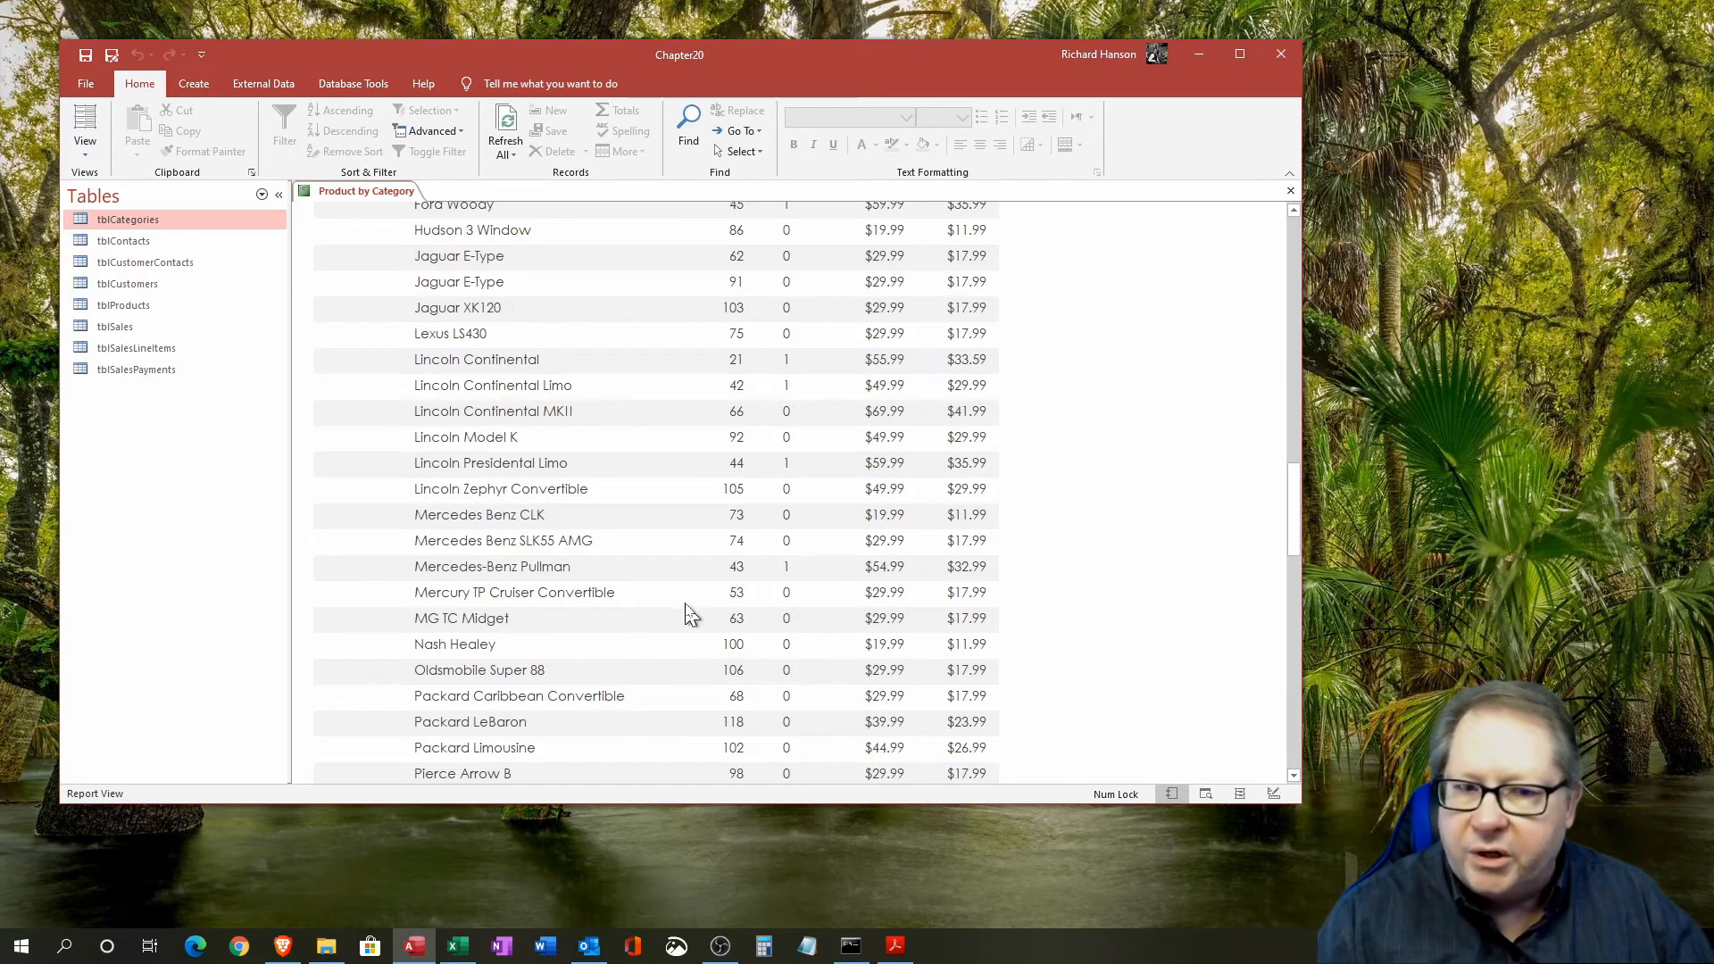
{"action": "scroll", "coordinate": [687, 614], "scroll_direction": "down", "scroll_amount": 14}
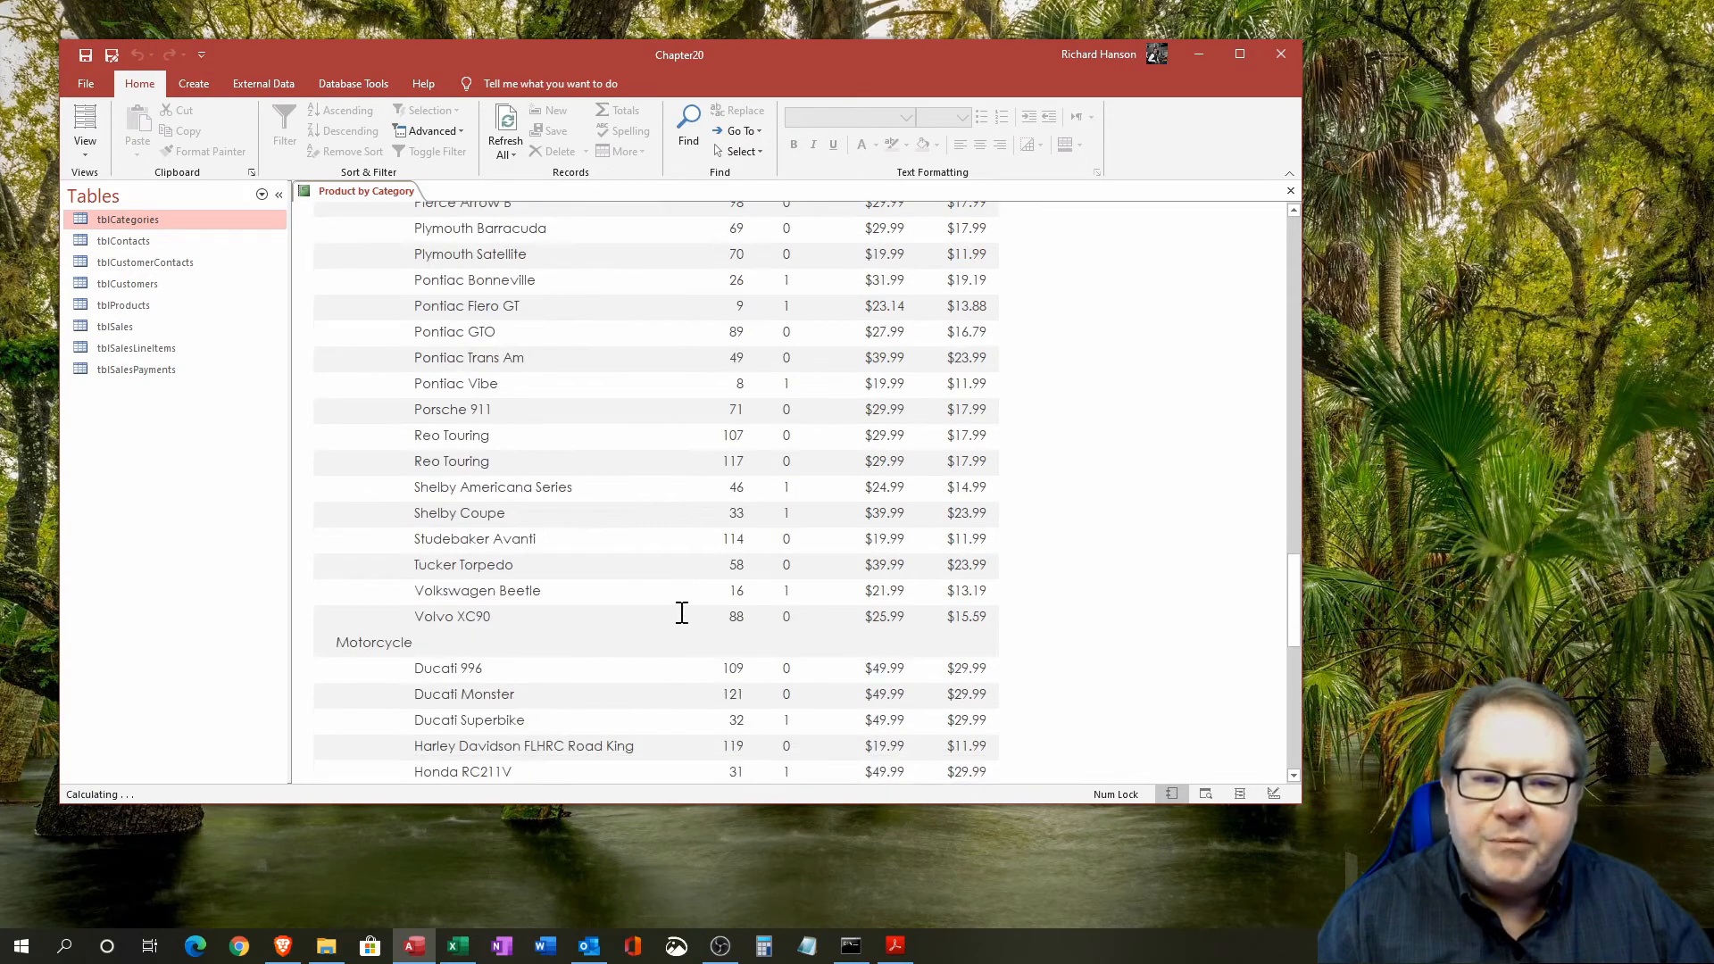
{"action": "scroll", "coordinate": [682, 612], "scroll_direction": "down", "scroll_amount": 3}
{"action": "scroll", "coordinate": [682, 612], "scroll_direction": "down", "scroll_amount": 6}
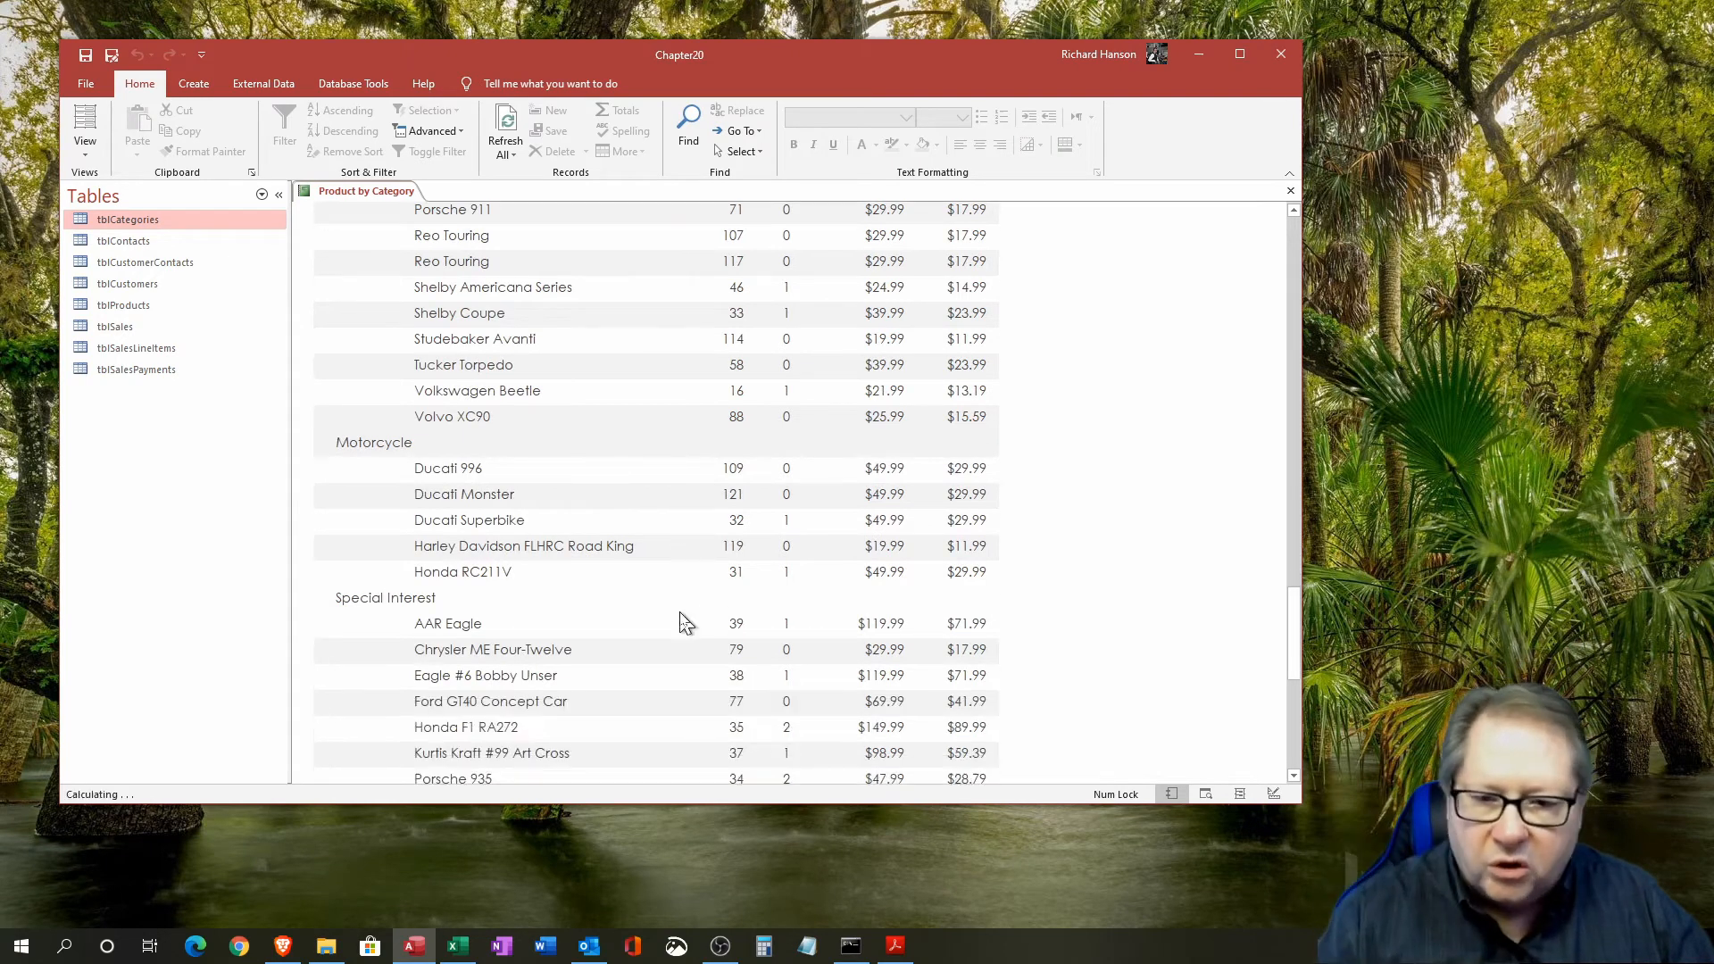
Examine the report's remaining records through the SUV and Trucks categories down to the date and page-number footer.
{"action": "scroll", "coordinate": [682, 616], "scroll_direction": "down", "scroll_amount": 5}
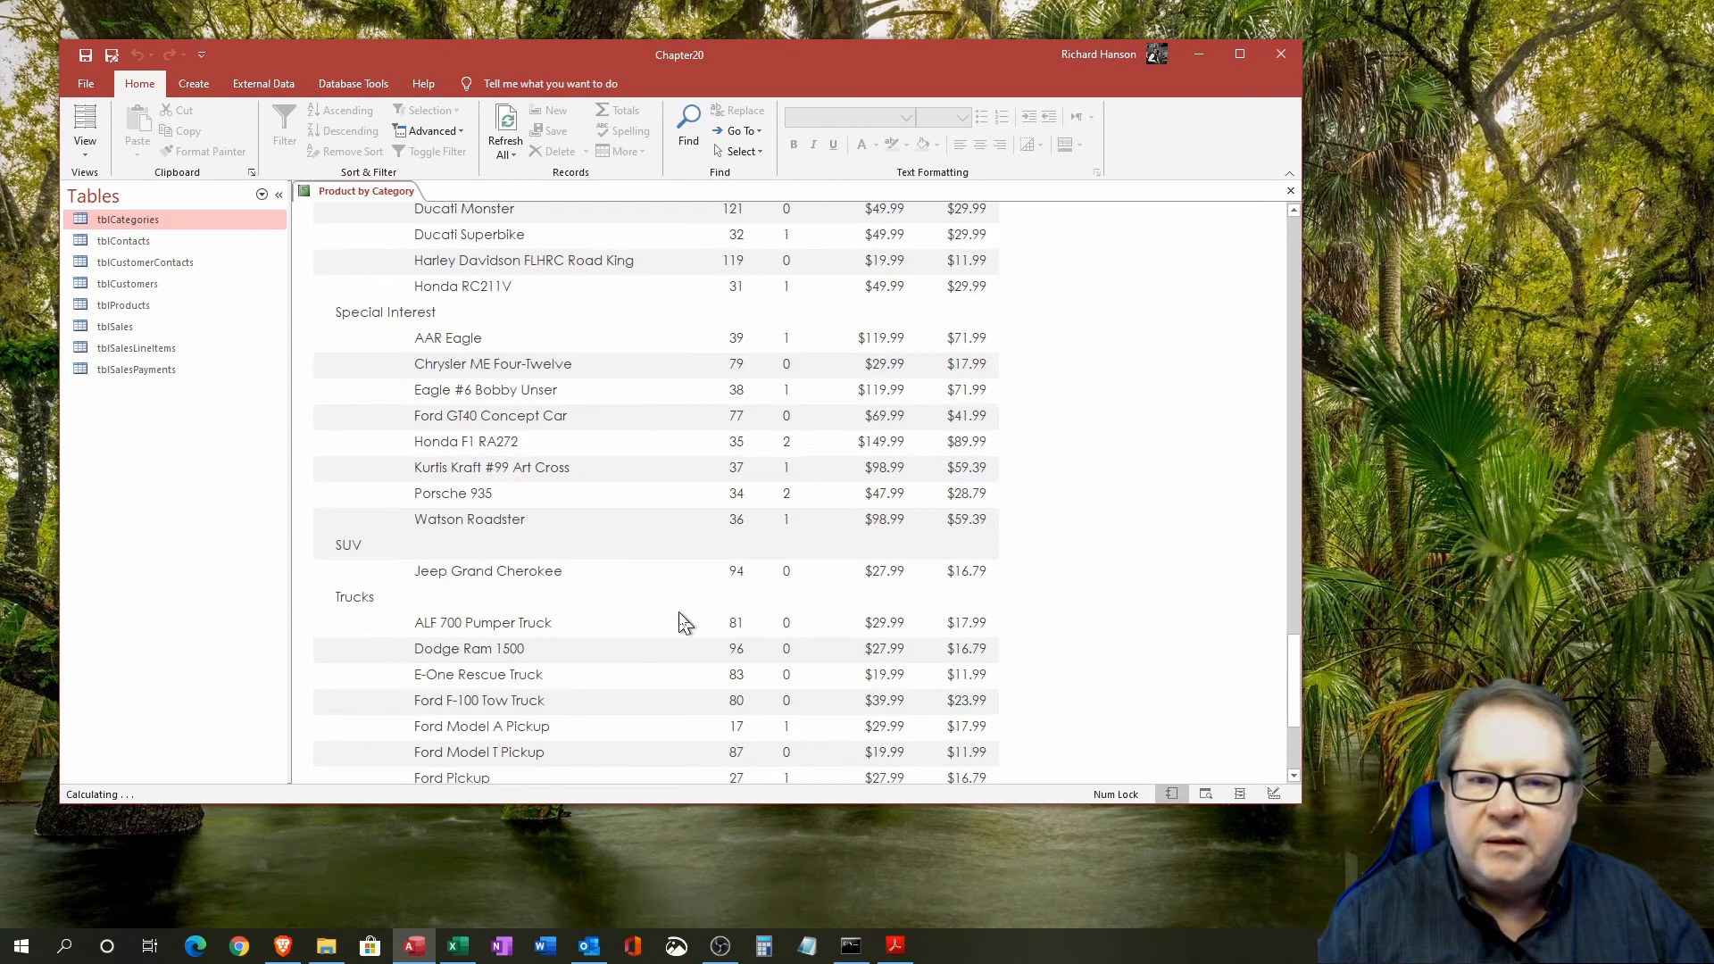
{"action": "scroll", "coordinate": [682, 622], "scroll_direction": "down", "scroll_amount": 6}
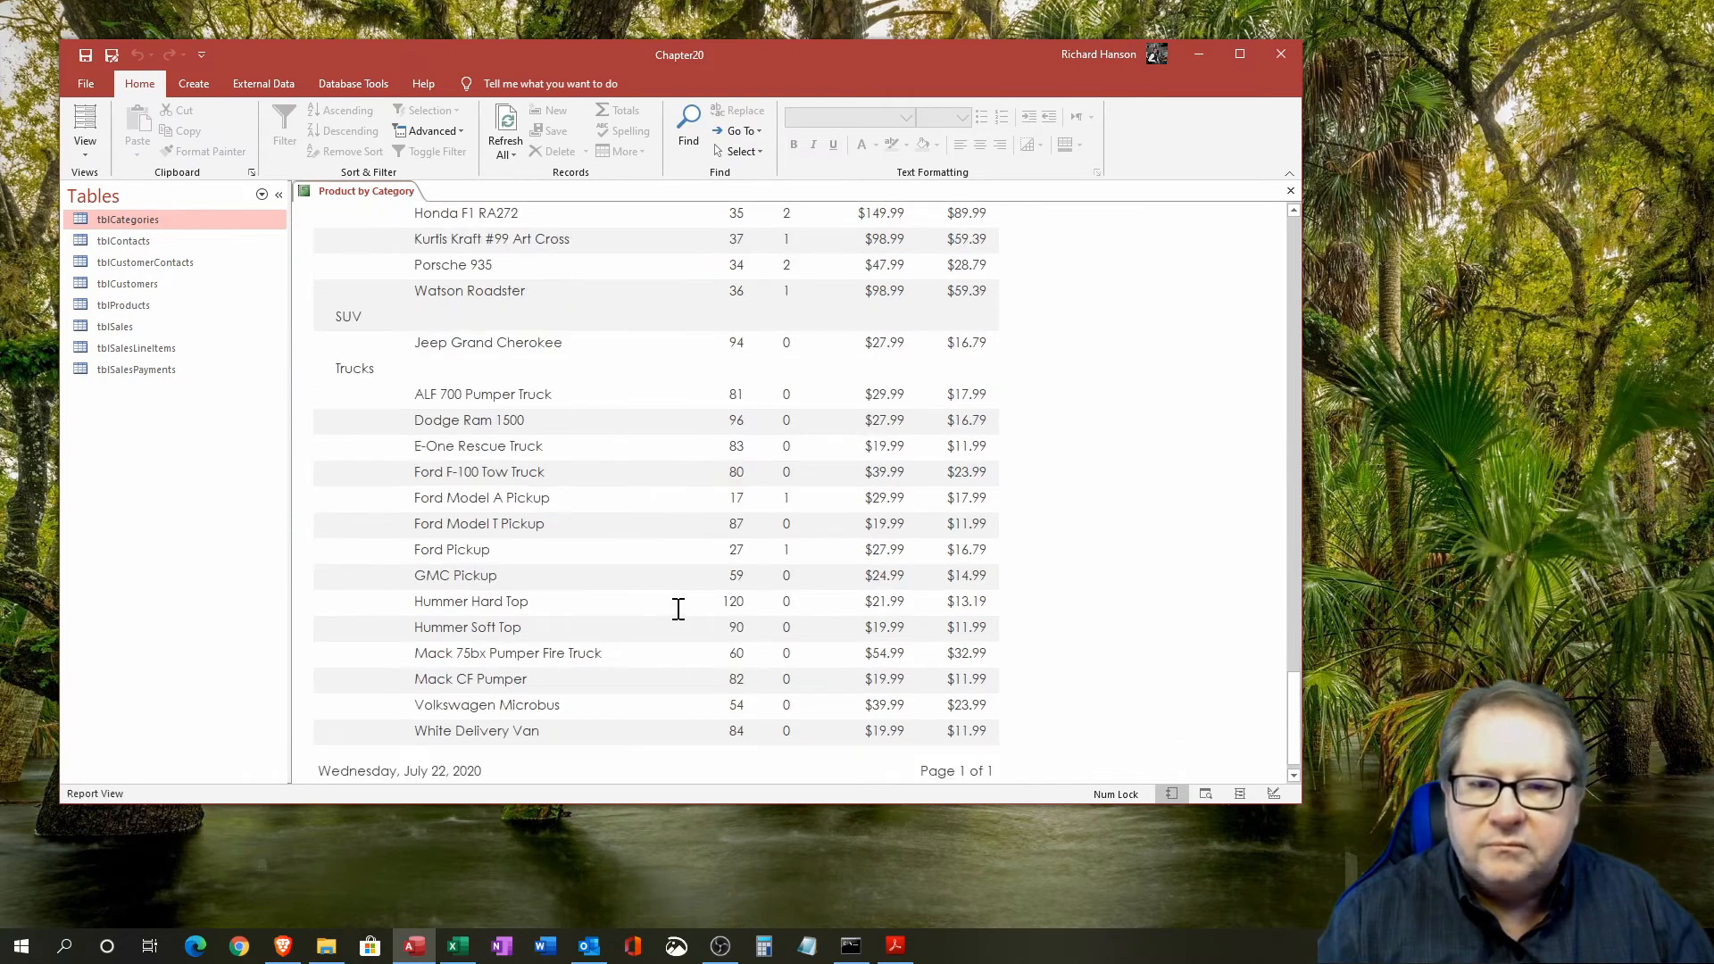
{"action": "scroll", "coordinate": [678, 609], "scroll_direction": "down", "scroll_amount": 1}
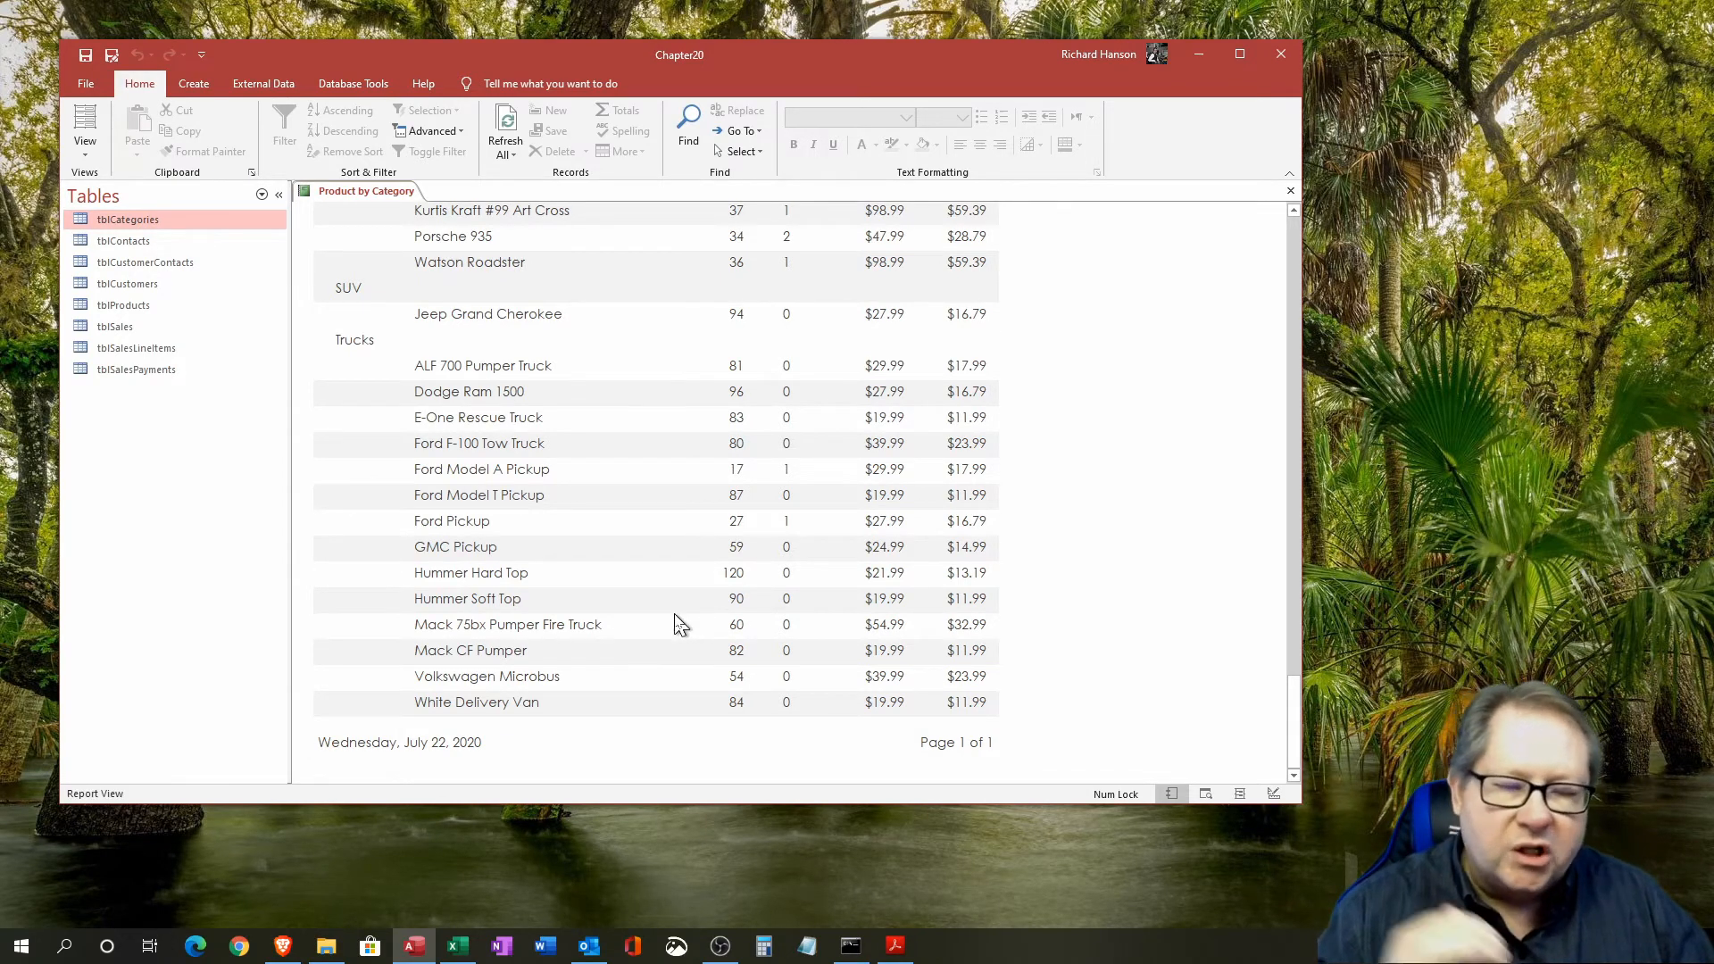
{"action": "scroll", "coordinate": [677, 616], "scroll_direction": "up", "scroll_amount": 2}
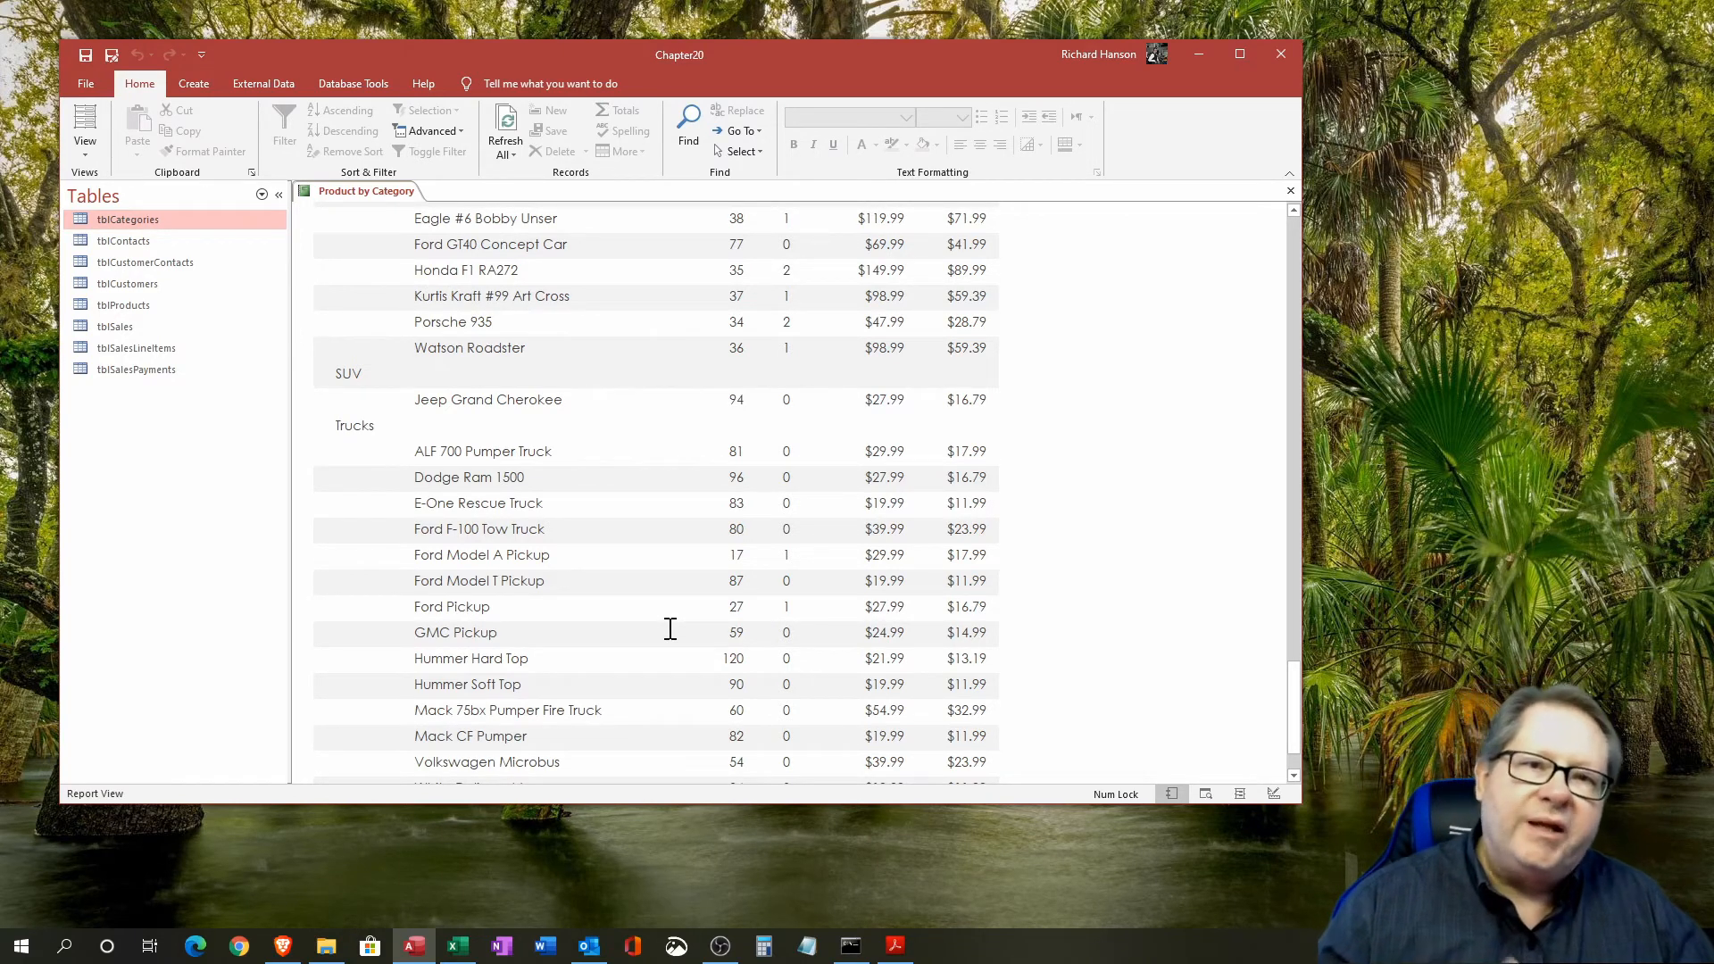
{"action": "scroll", "coordinate": [674, 639], "scroll_direction": "up", "scroll_amount": 3}
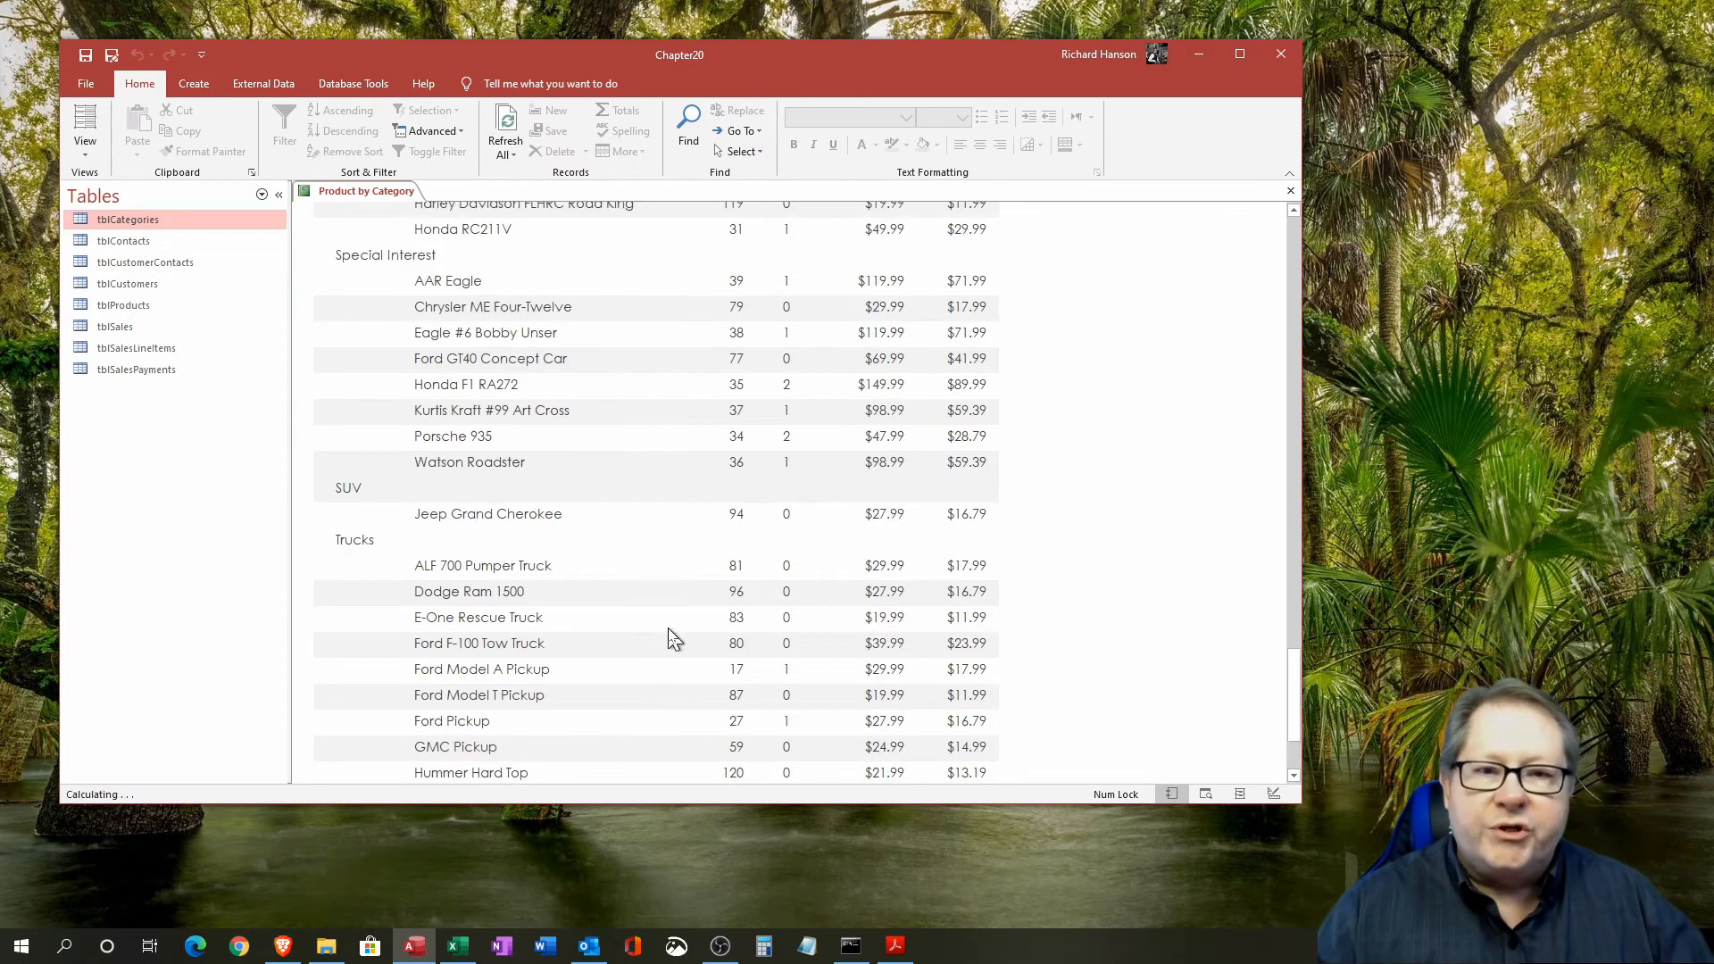
{"action": "scroll", "coordinate": [672, 633], "scroll_direction": "up", "scroll_amount": 5}
{"action": "scroll", "coordinate": [712, 628], "scroll_direction": "up", "scroll_amount": 5}
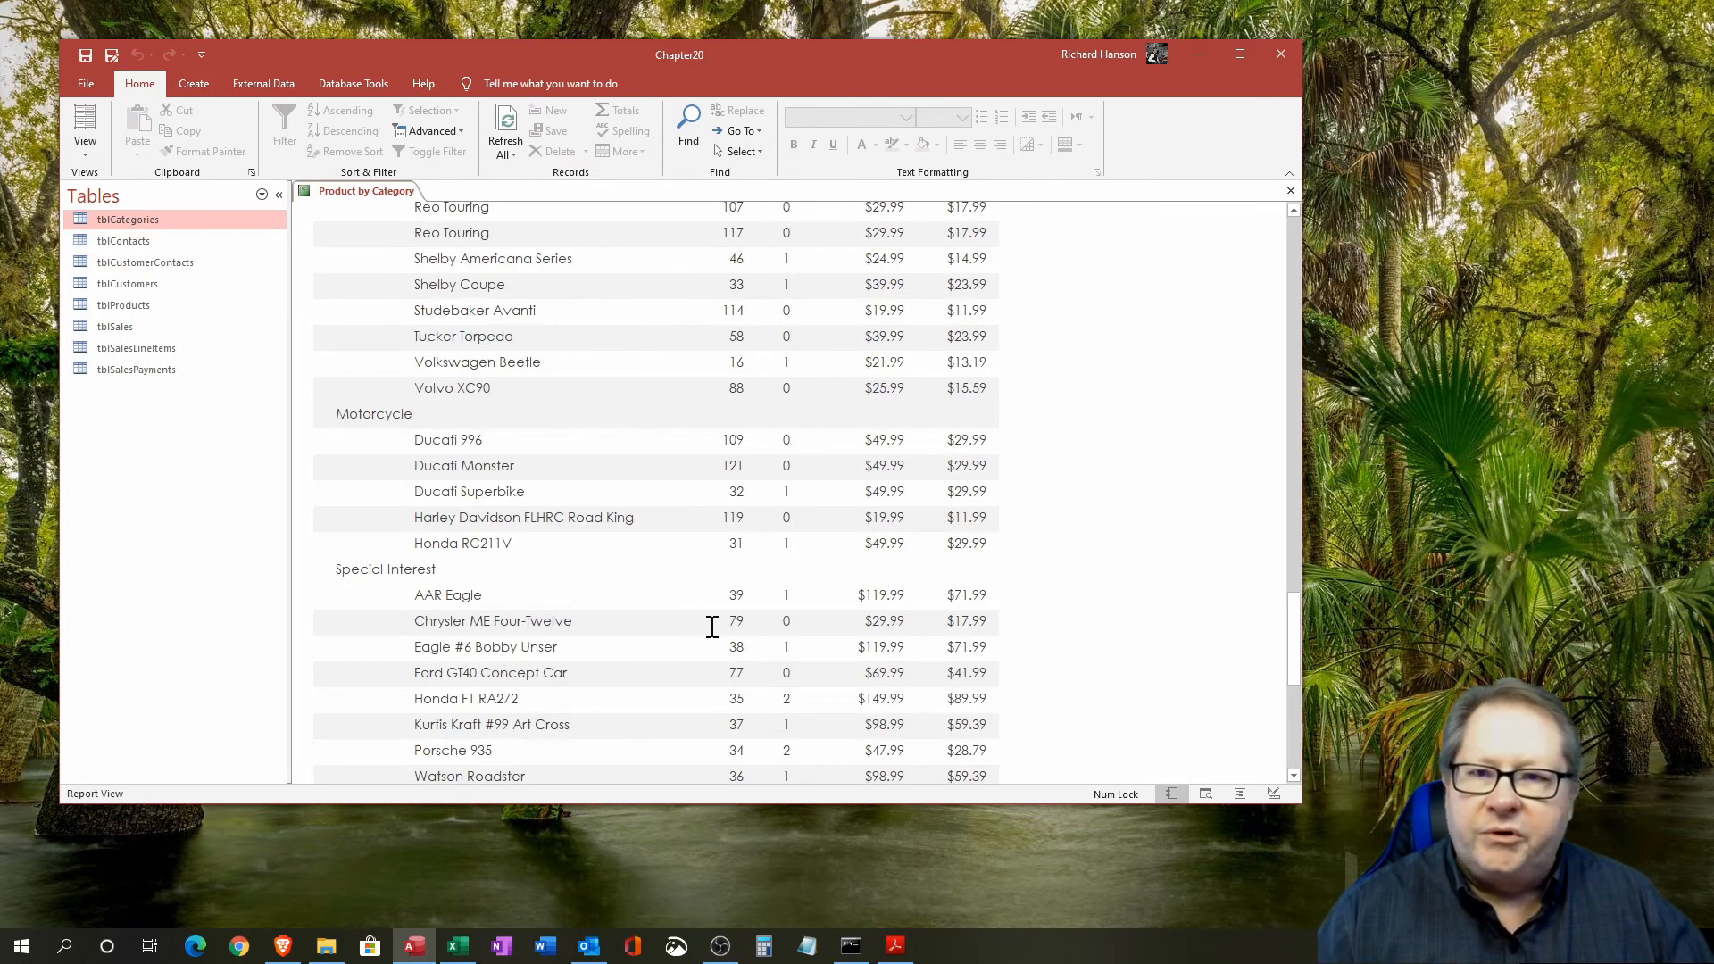
Show the report in Print Preview and examine page 1 from the Product by Category title to the page footer.
{"action": "left_click", "coordinate": [89, 158]}
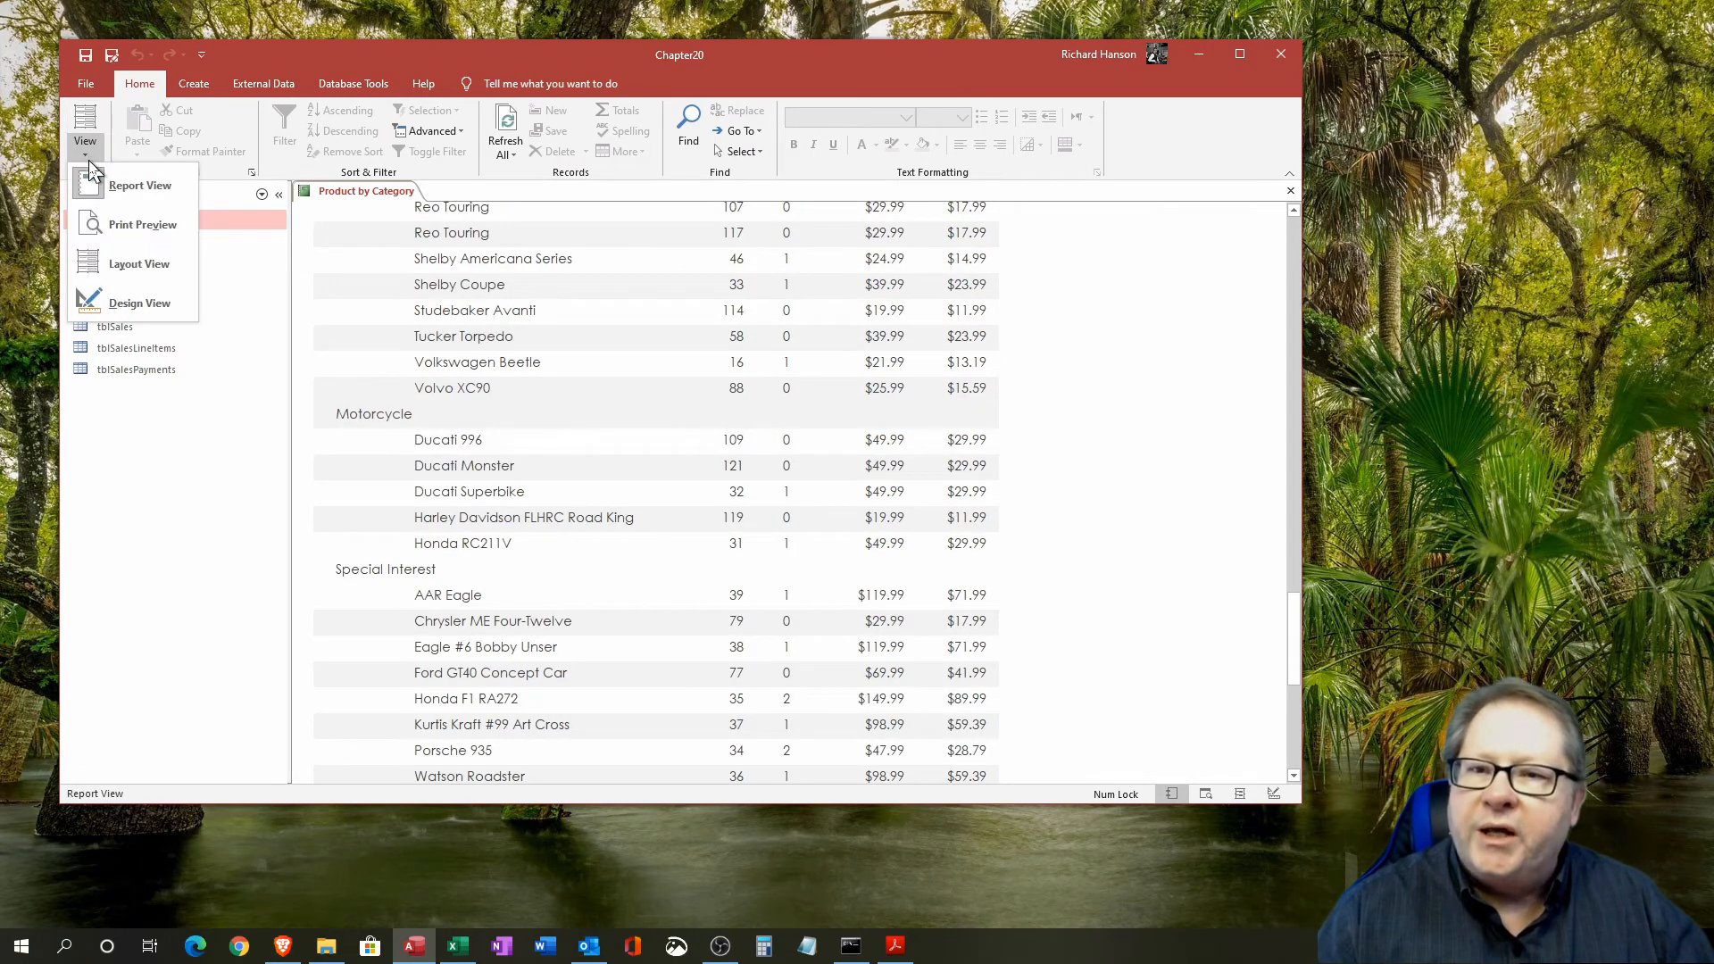
{"action": "left_click", "coordinate": [99, 214]}
{"action": "scroll", "coordinate": [1093, 516], "scroll_direction": "down", "scroll_amount": 2}
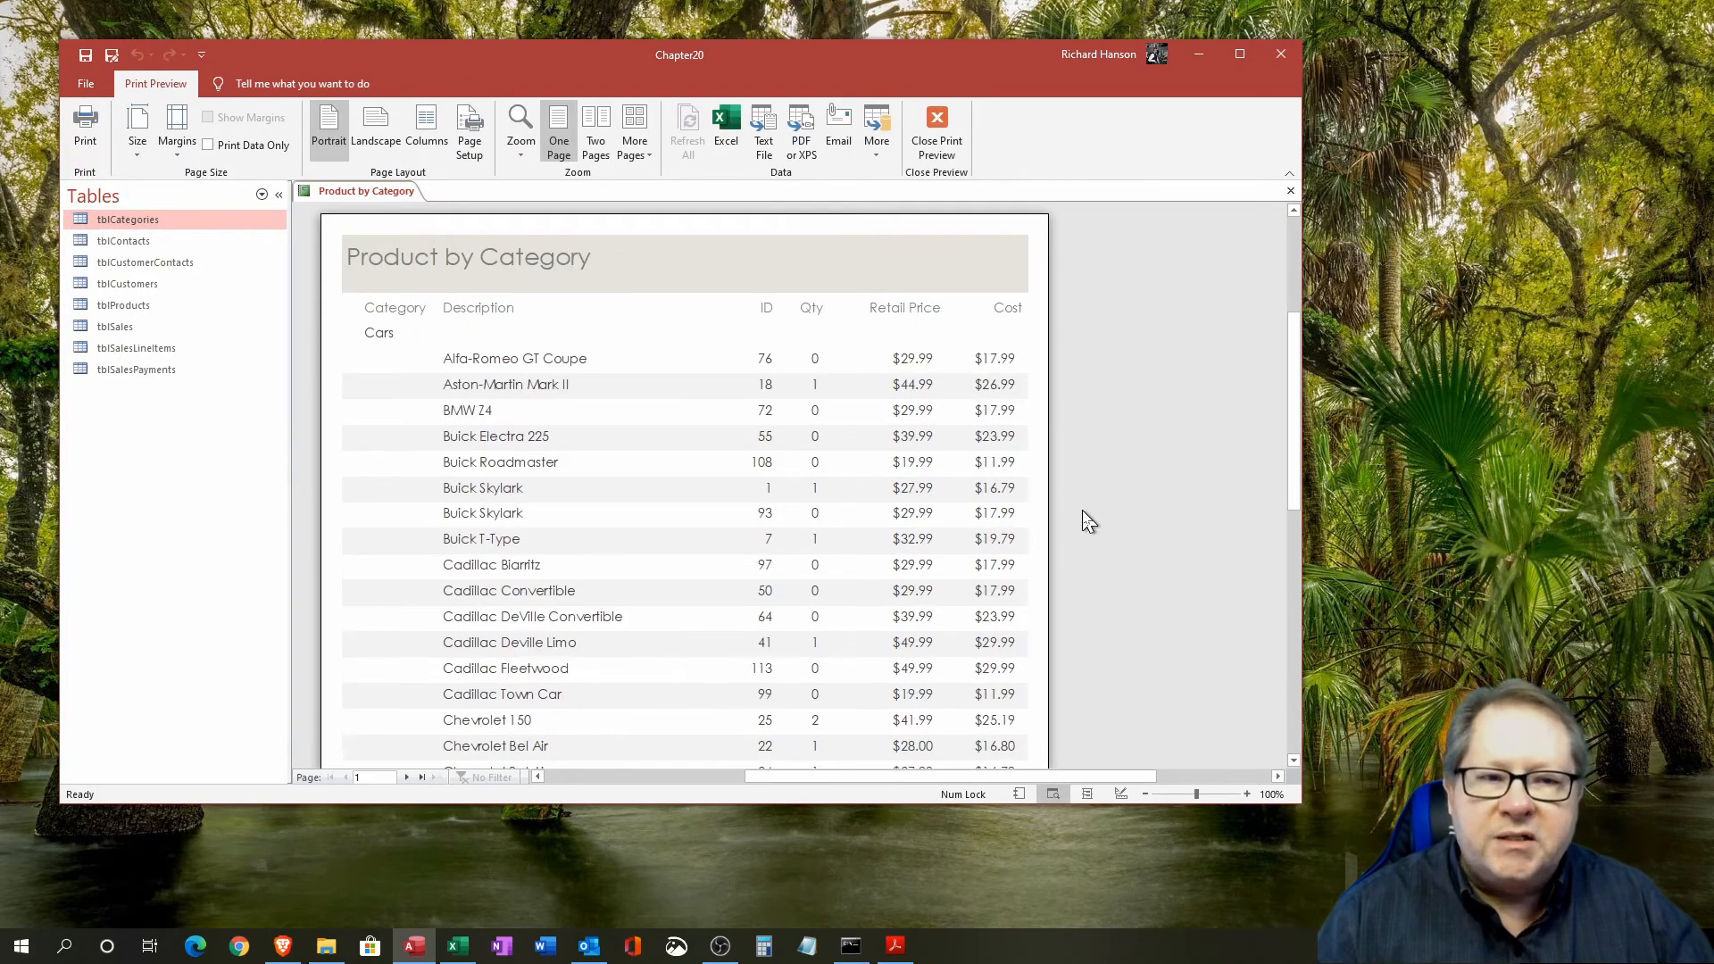
{"action": "scroll", "coordinate": [1130, 612], "scroll_direction": "down", "scroll_amount": 10}
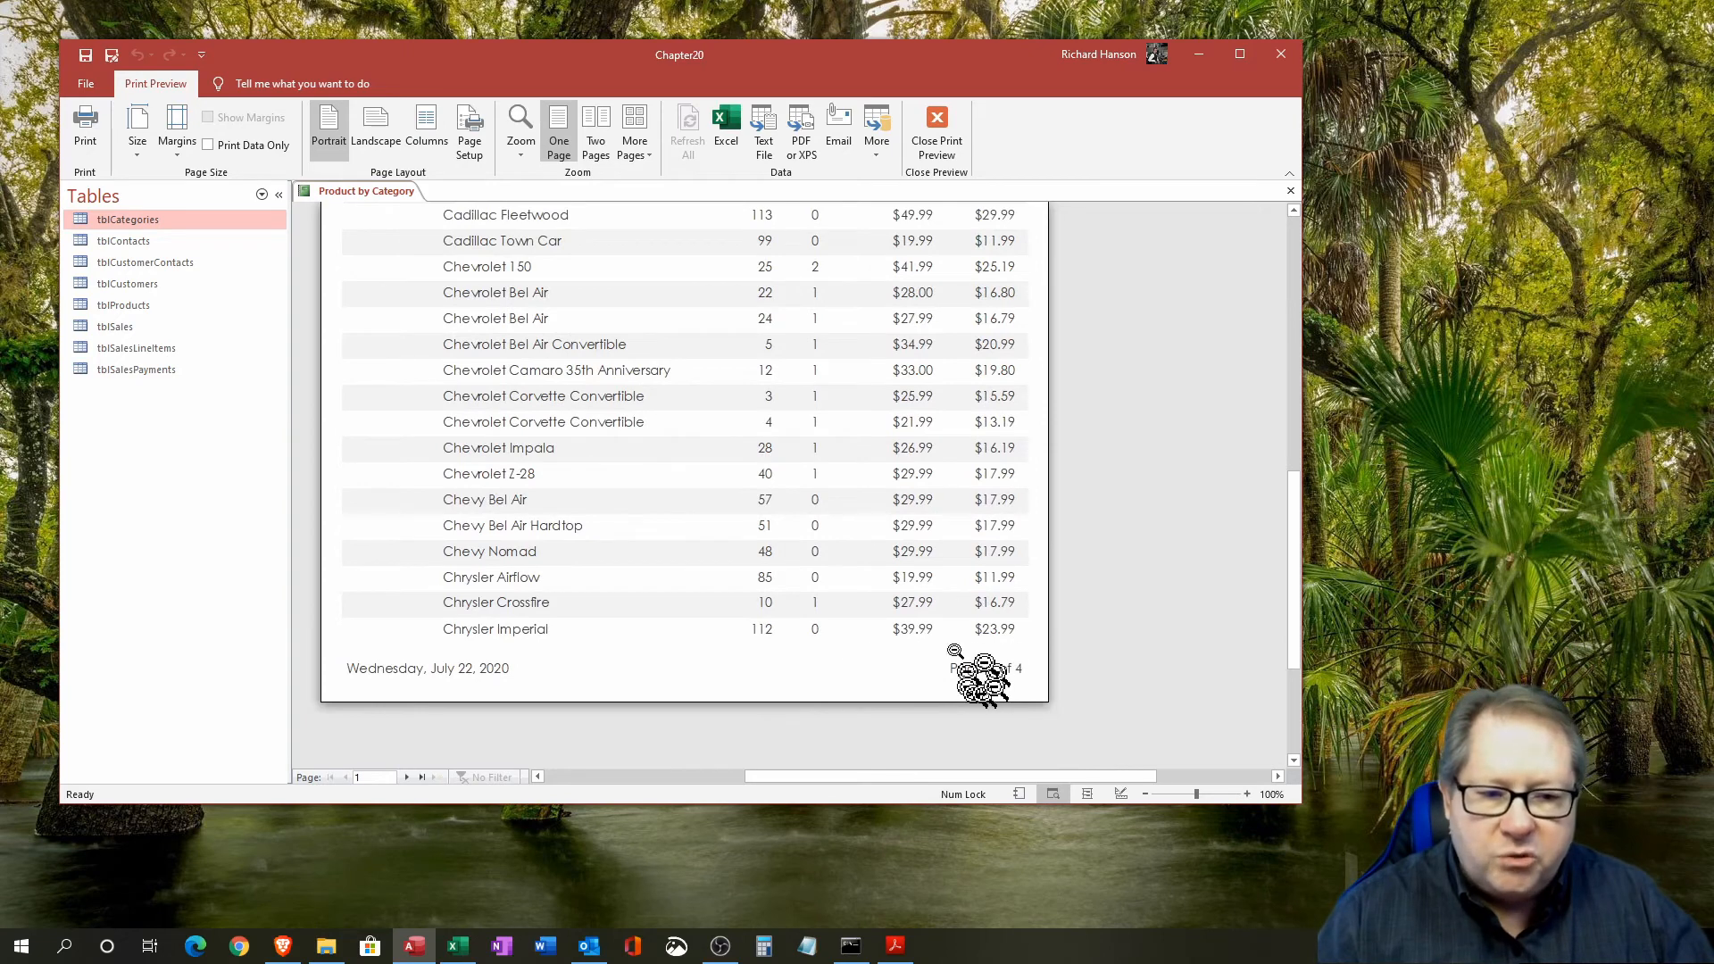
Go to page 2 of the report preview and examine the column headings at the top of the page.
{"action": "left_click", "coordinate": [407, 777]}
{"action": "scroll", "coordinate": [831, 688], "scroll_direction": "up", "scroll_amount": 10}
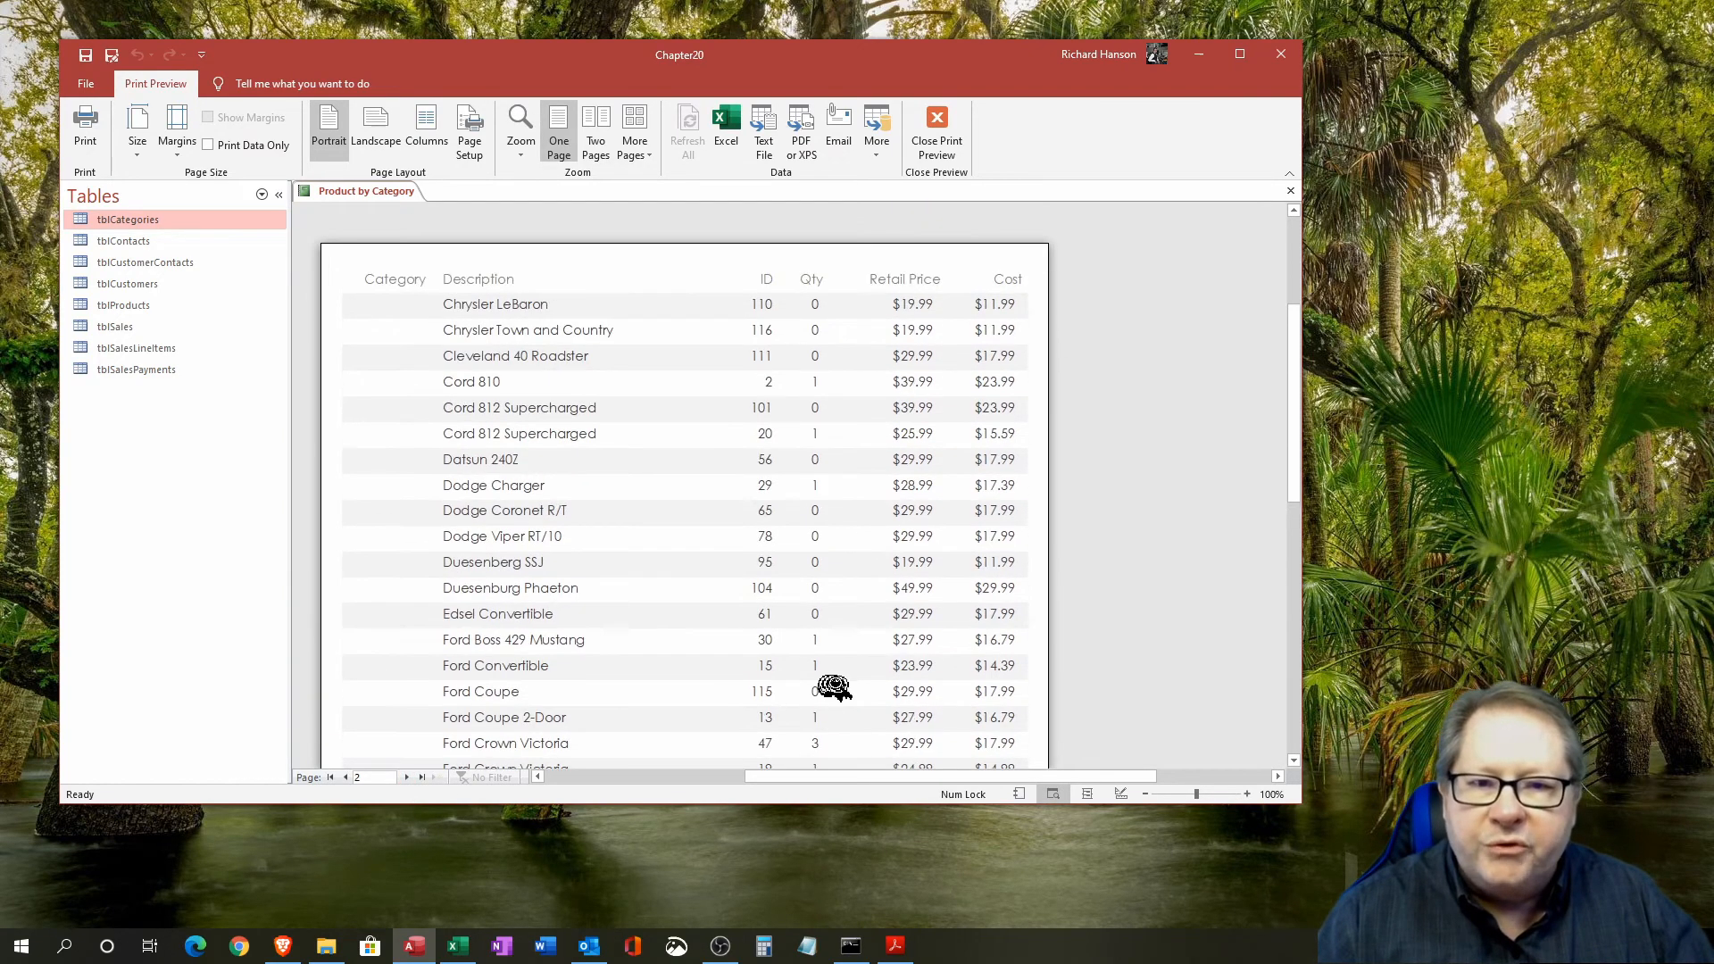
{"action": "scroll", "coordinate": [835, 687], "scroll_direction": "up", "scroll_amount": 3}
{"action": "scroll", "coordinate": [839, 688], "scroll_direction": "down", "scroll_amount": 2}
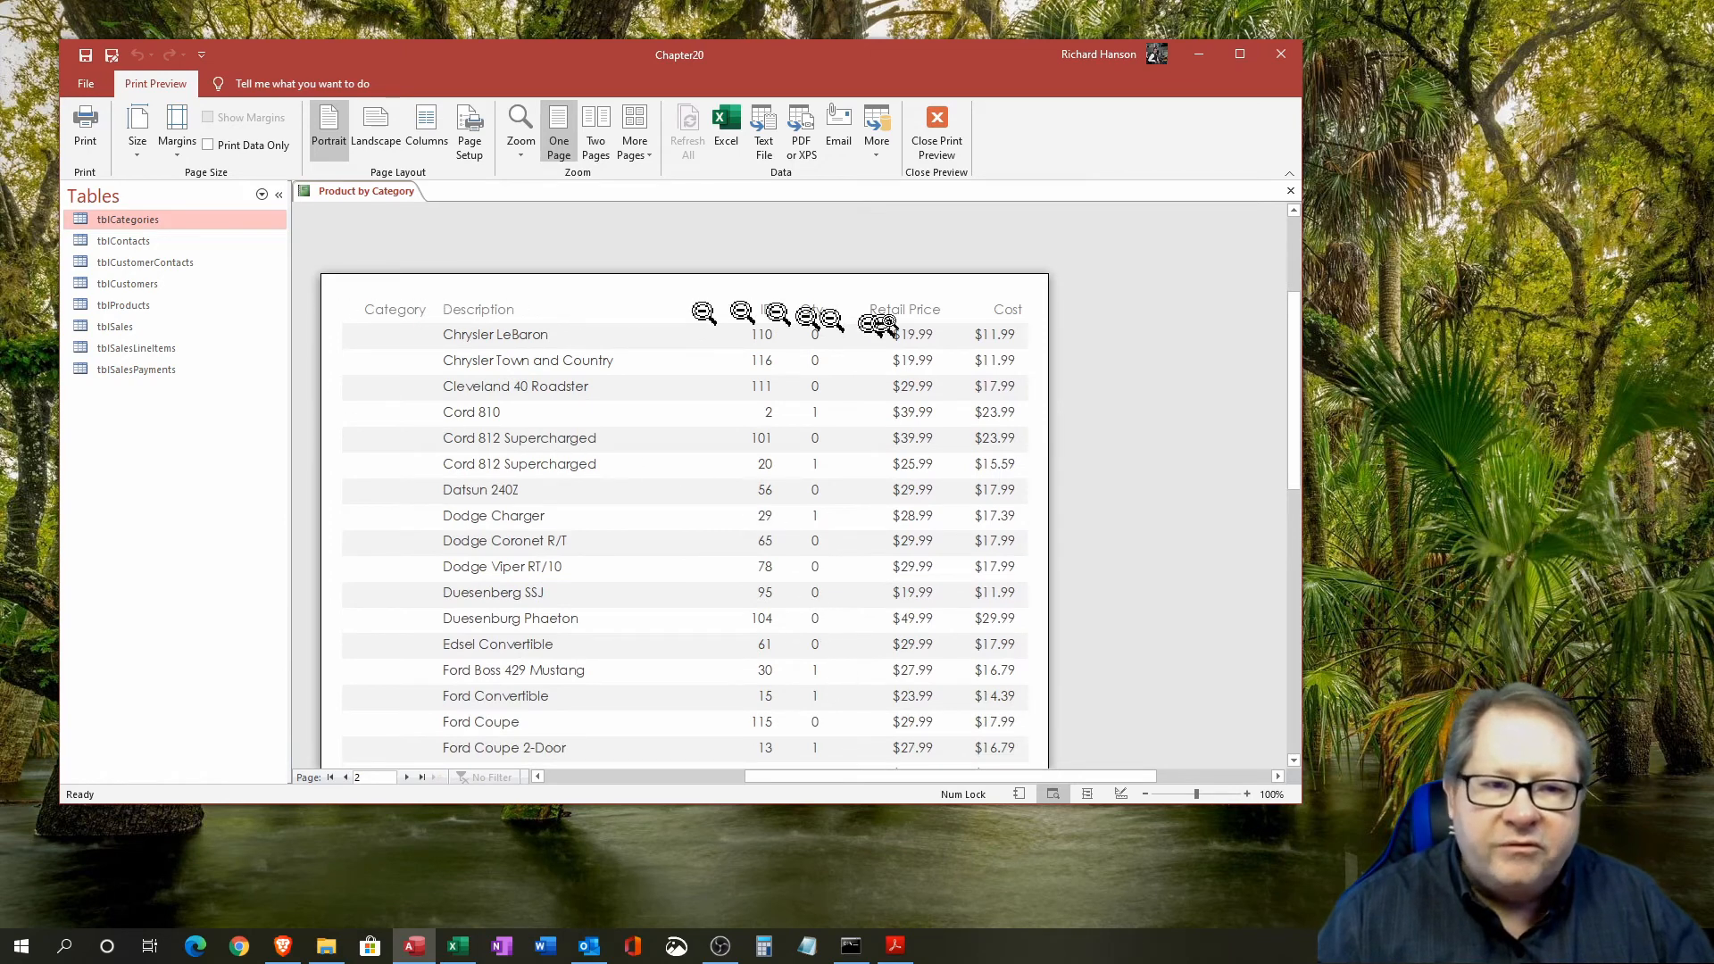
Go to page 3 of the report preview and examine its records, the Motorcycle group heading and the page footer.
{"action": "left_click", "coordinate": [407, 778]}
{"action": "scroll", "coordinate": [658, 640], "scroll_direction": "down", "scroll_amount": 1}
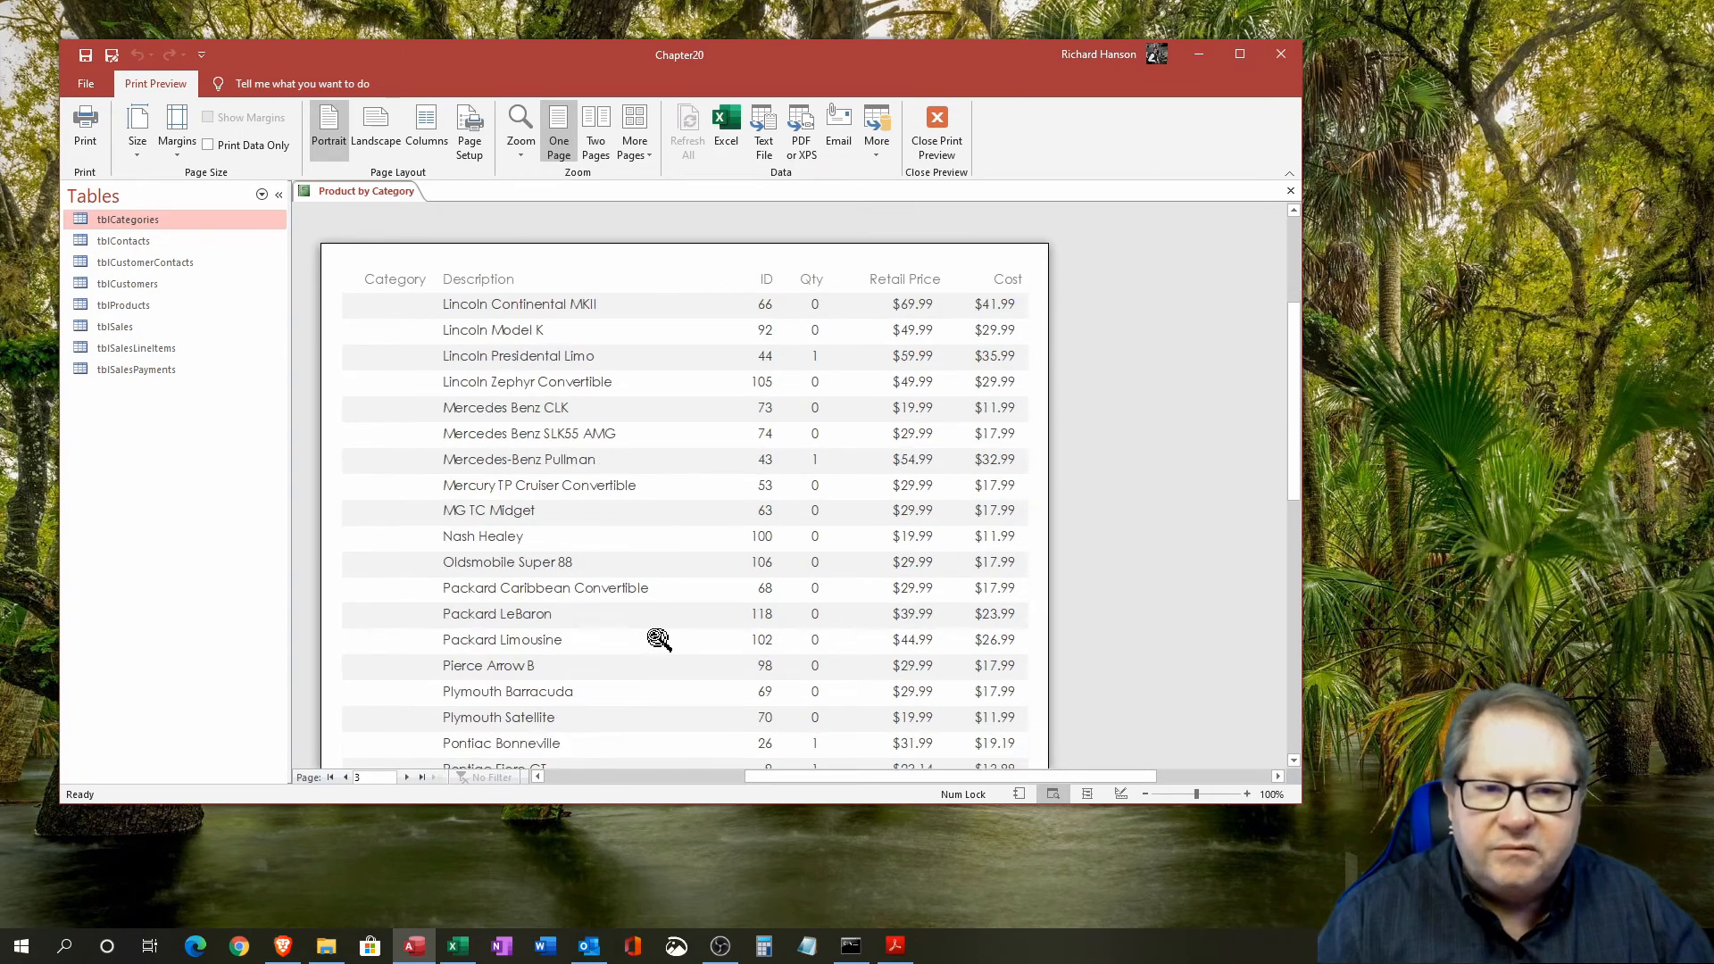
{"action": "scroll", "coordinate": [658, 639], "scroll_direction": "down", "scroll_amount": 7}
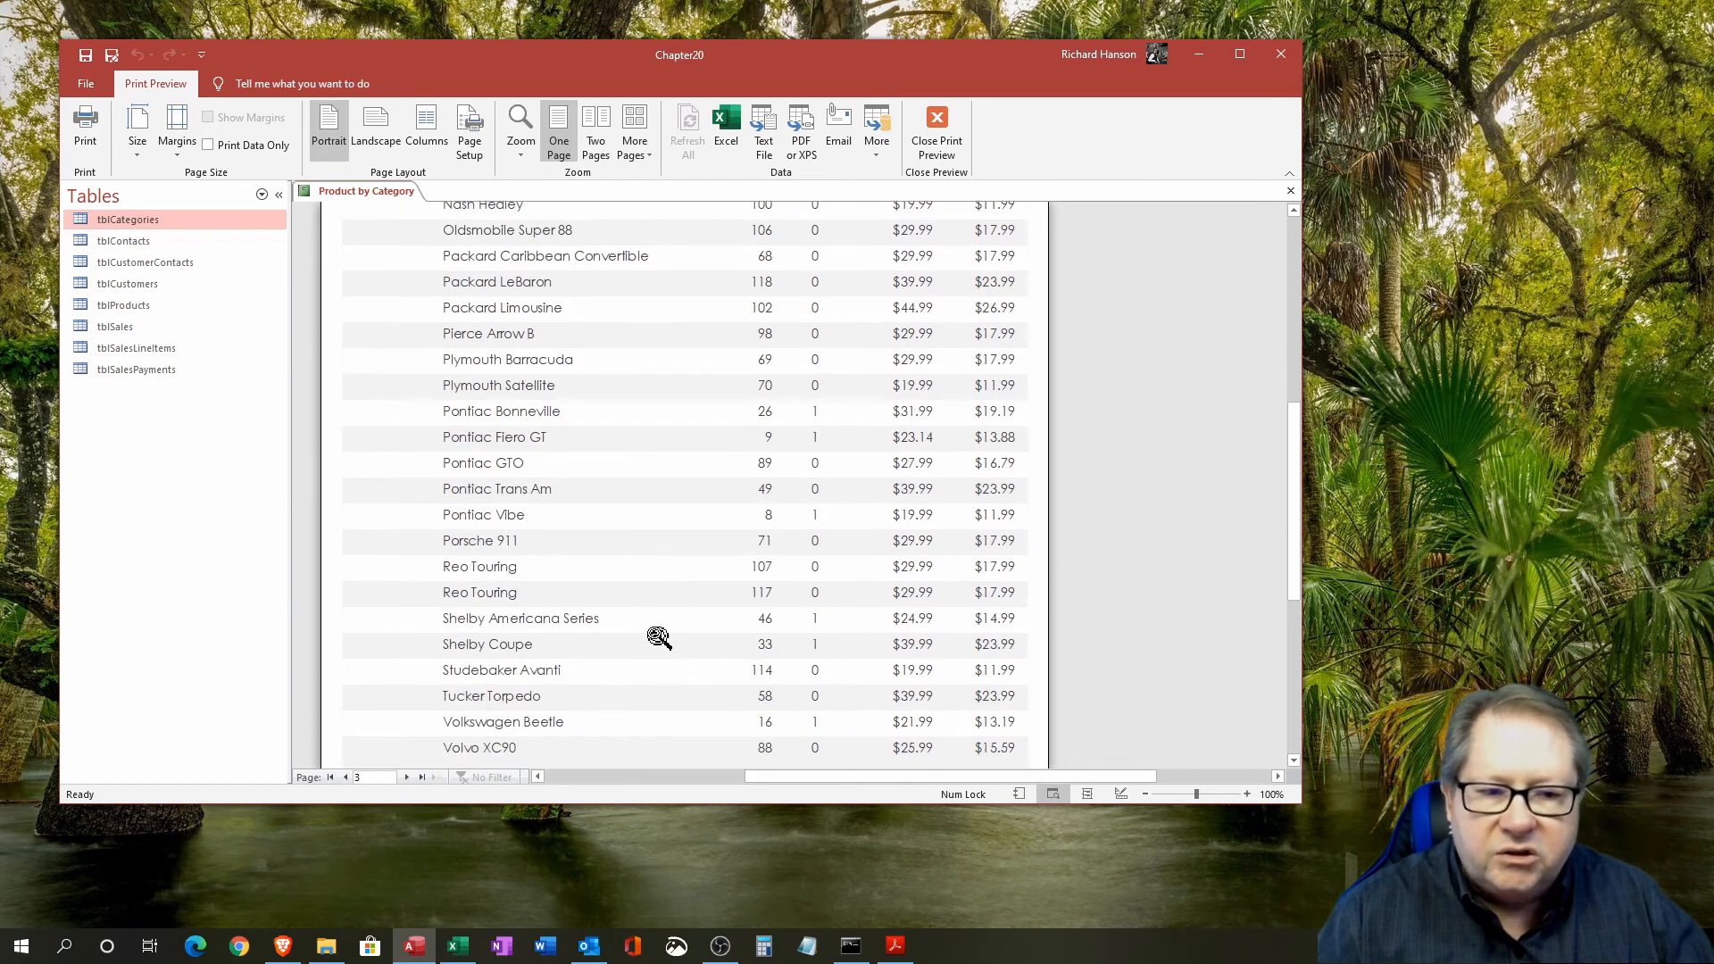
{"action": "scroll", "coordinate": [658, 639], "scroll_direction": "down", "scroll_amount": 1}
{"action": "scroll", "coordinate": [657, 636], "scroll_direction": "down", "scroll_amount": 1}
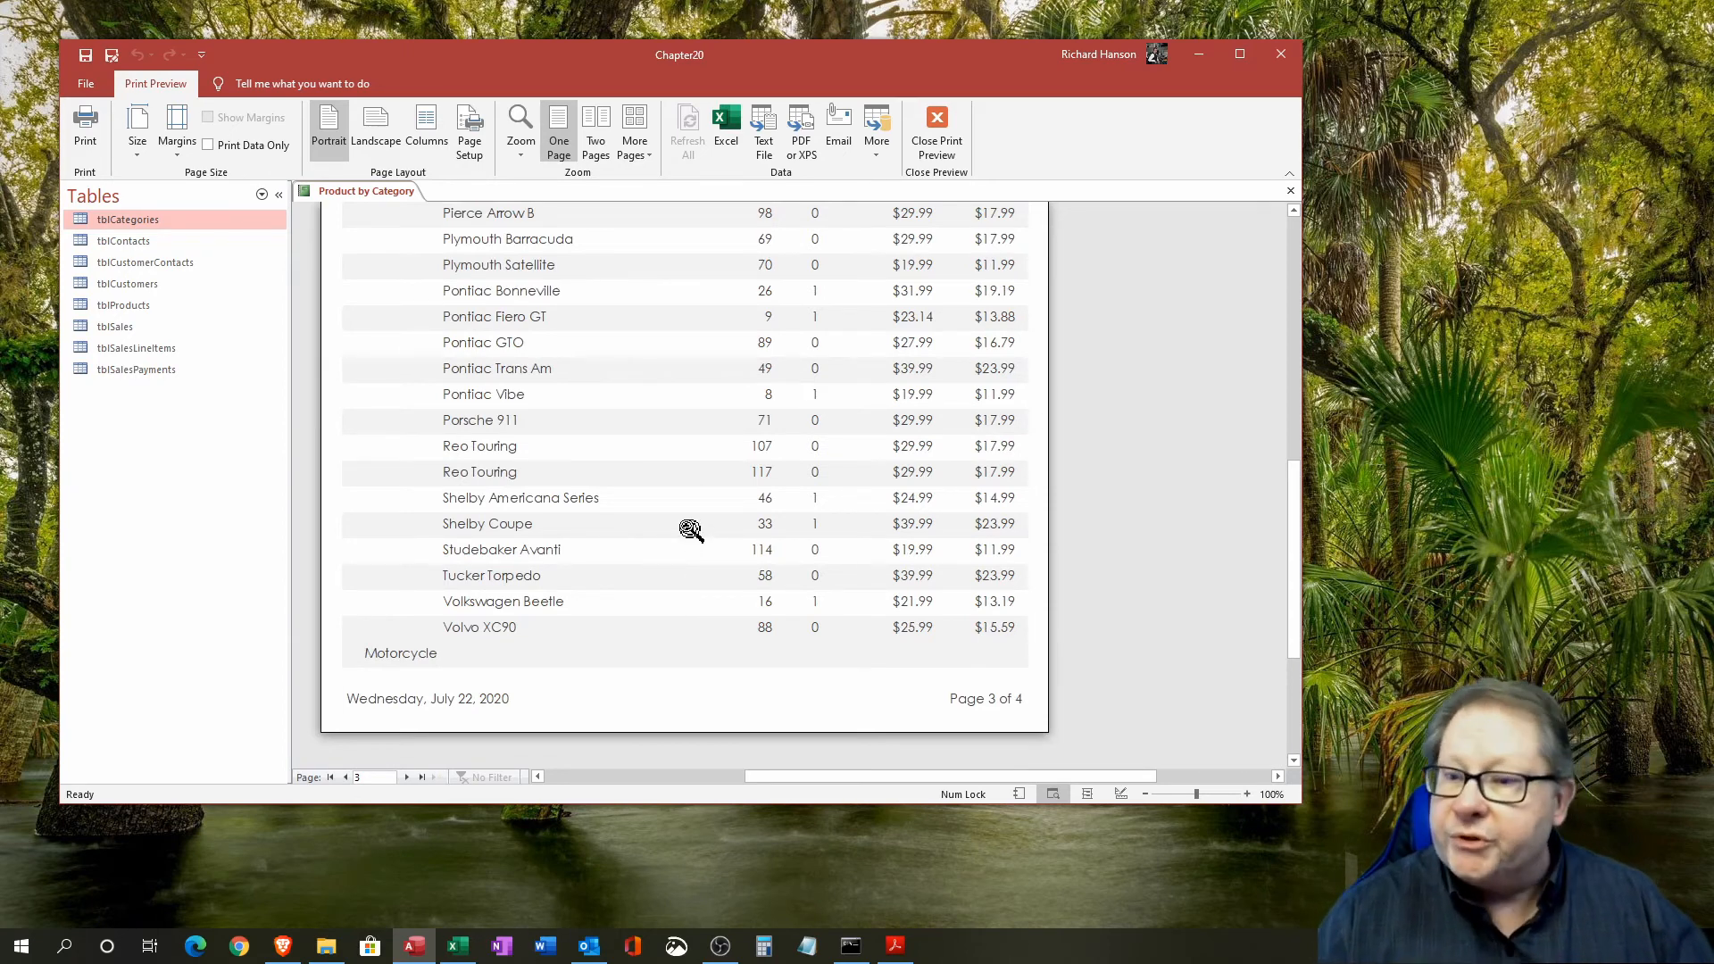
{"action": "scroll", "coordinate": [691, 529], "scroll_direction": "up", "scroll_amount": 4}
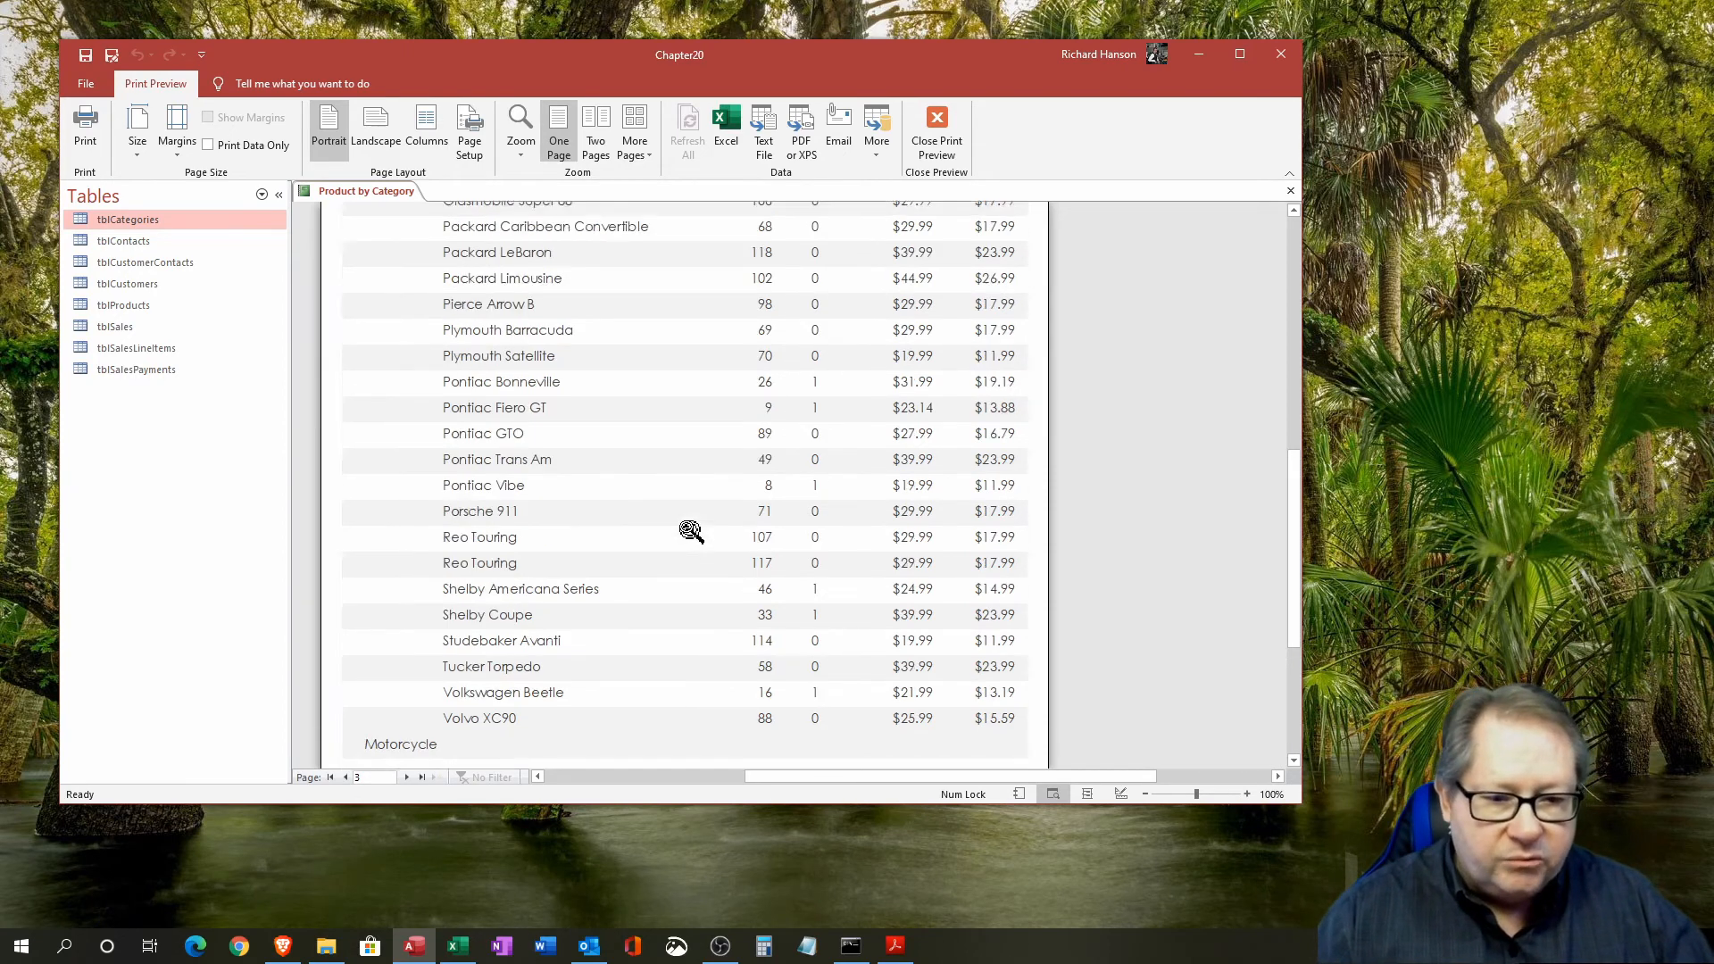
{"action": "scroll", "coordinate": [704, 571], "scroll_direction": "up", "scroll_amount": 2}
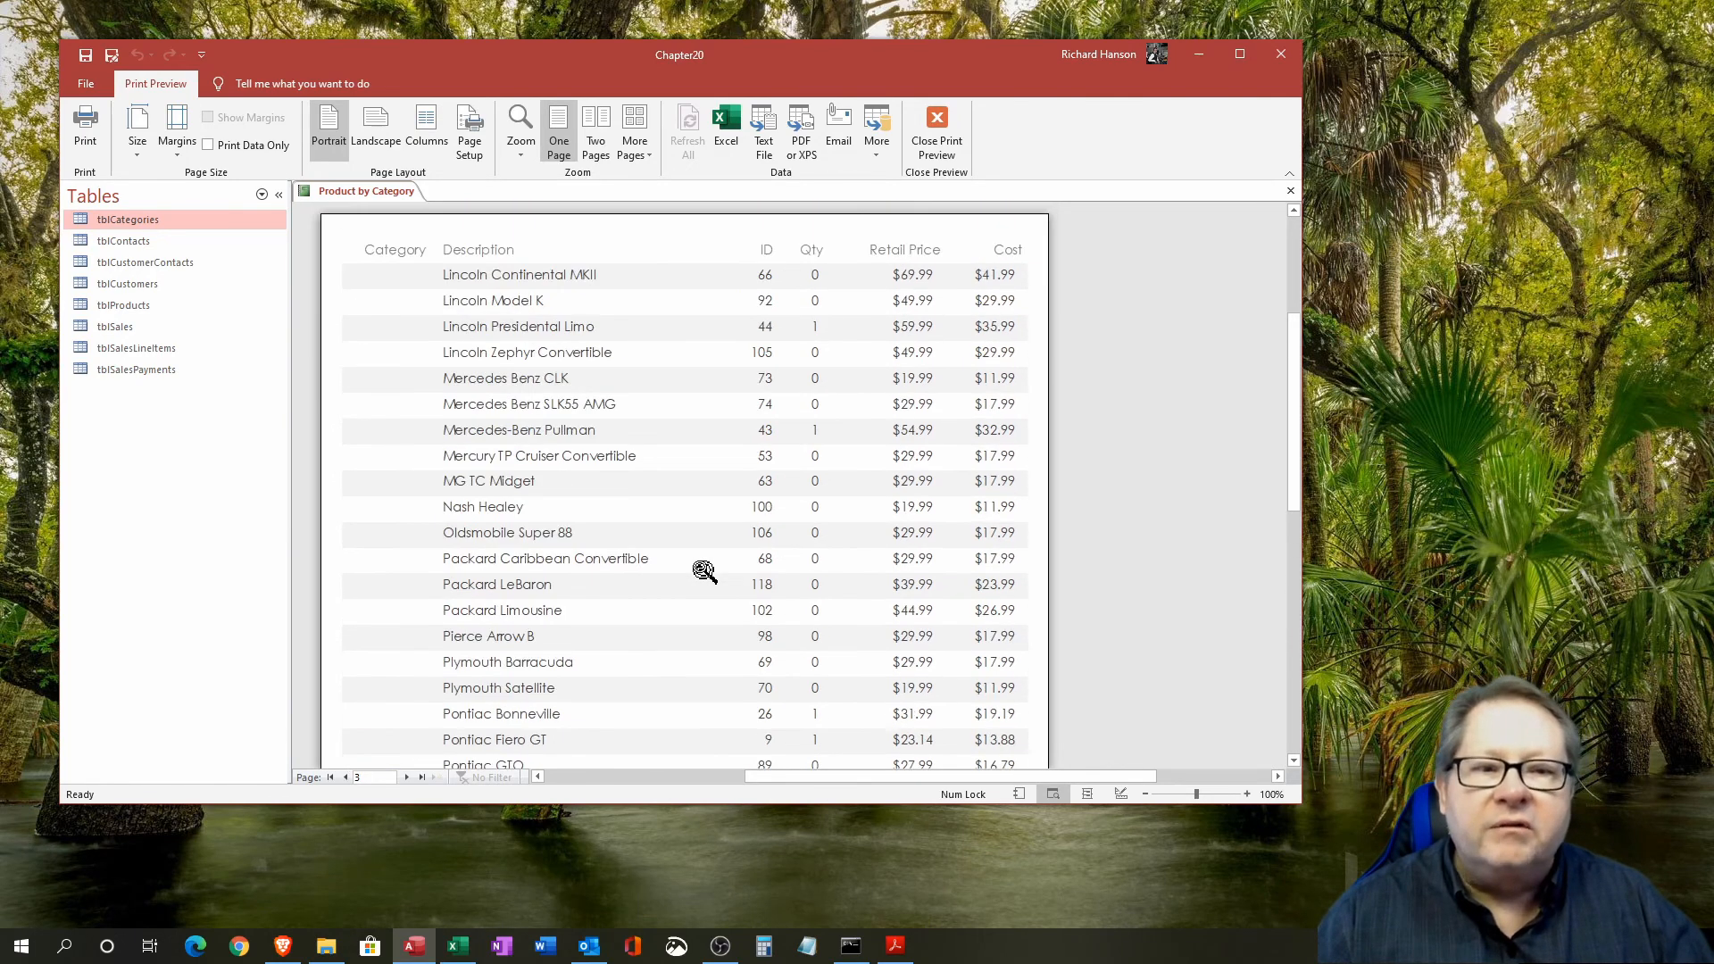